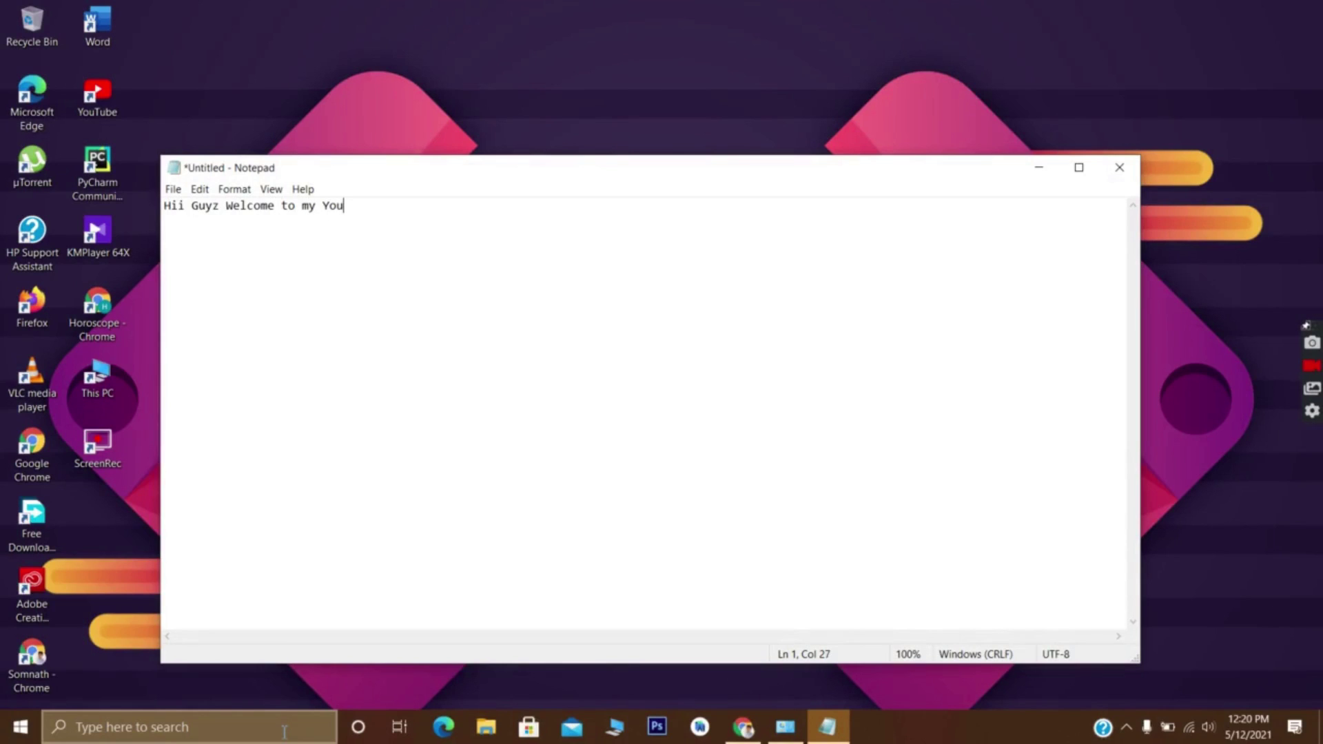
- Complete the greeting with "Youtube Chaneel." and add the line "Today we will learn how to download and INstall with path set java in winows 10."
text(tube Chaneel. )
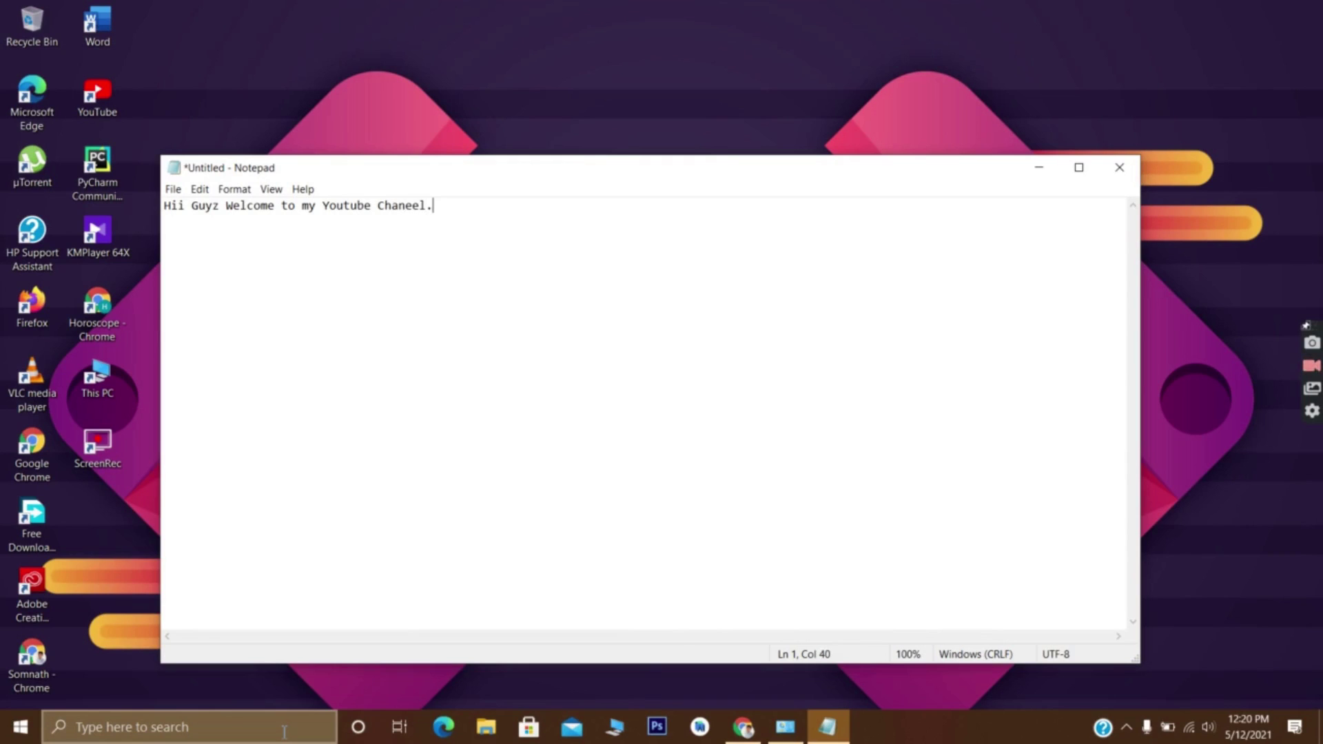
text(Today we will lea)
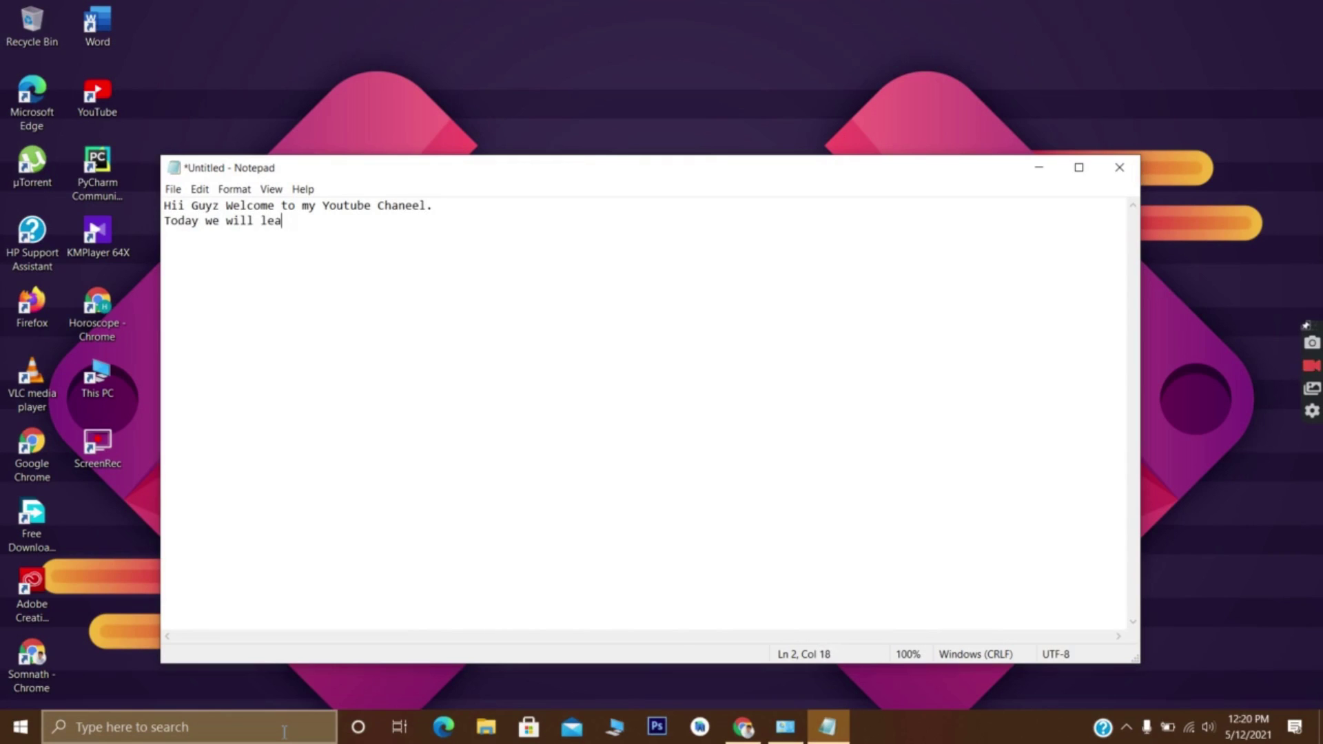
text(rn how to down)
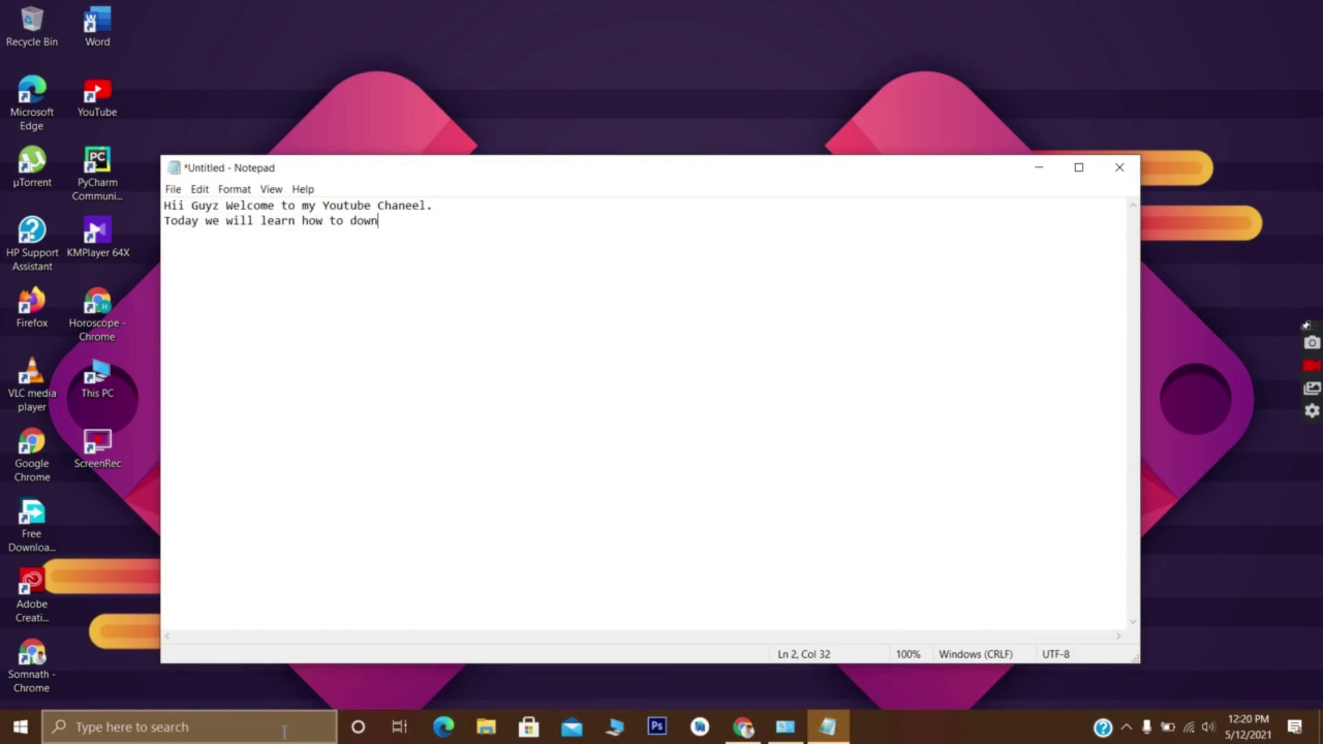
text(load and IN)
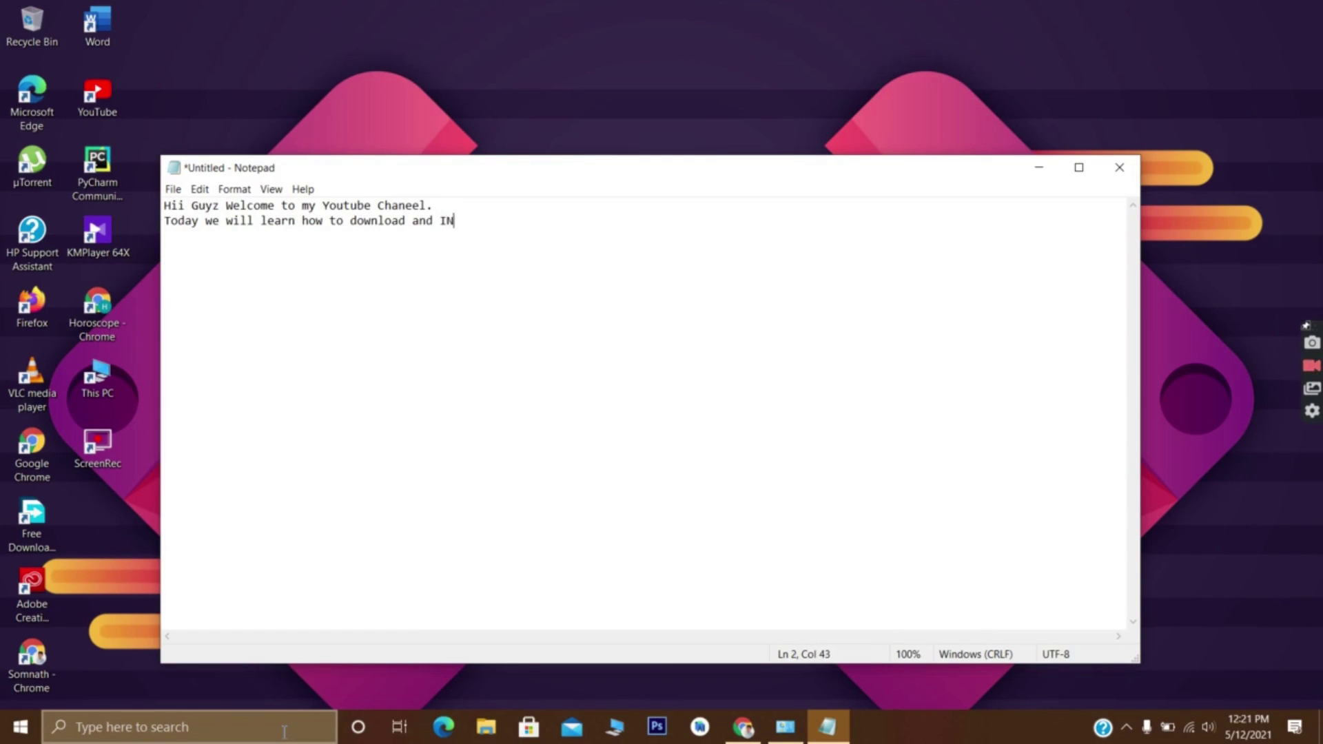
text(stall with p)
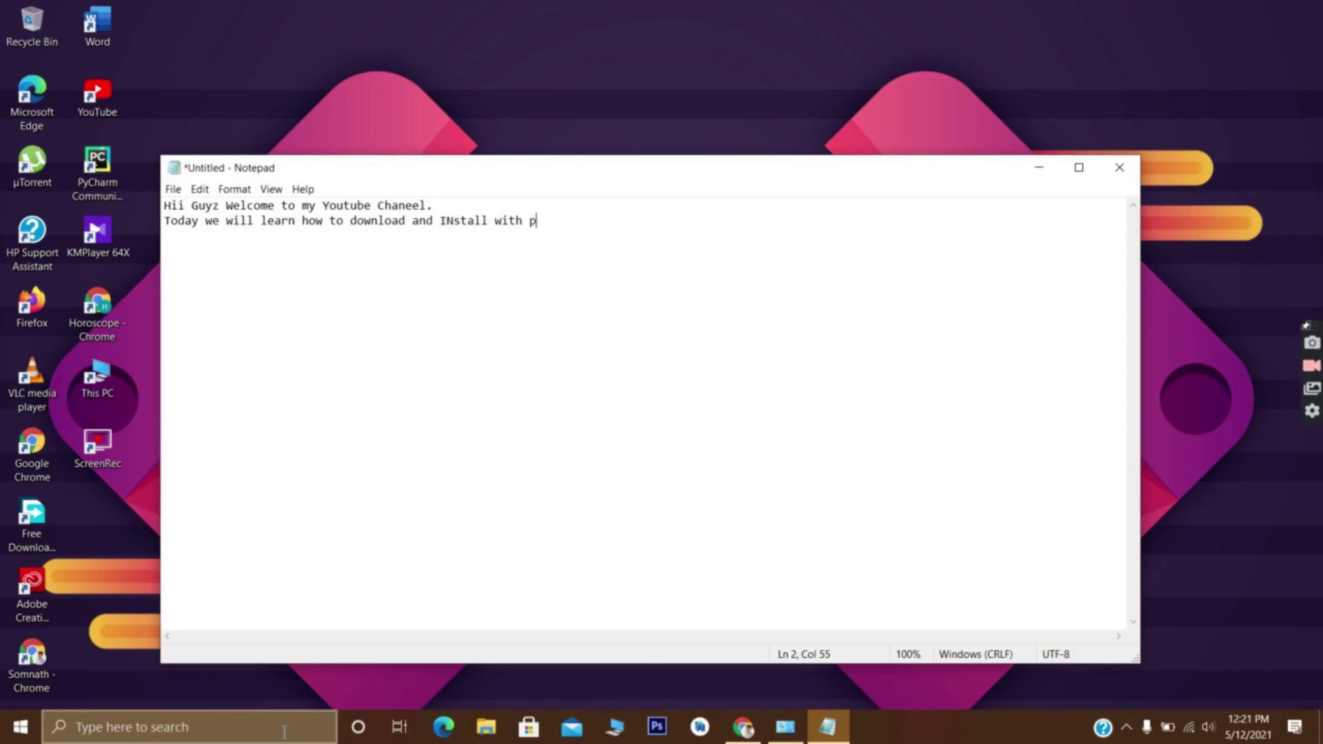
text(ath set java in wino)
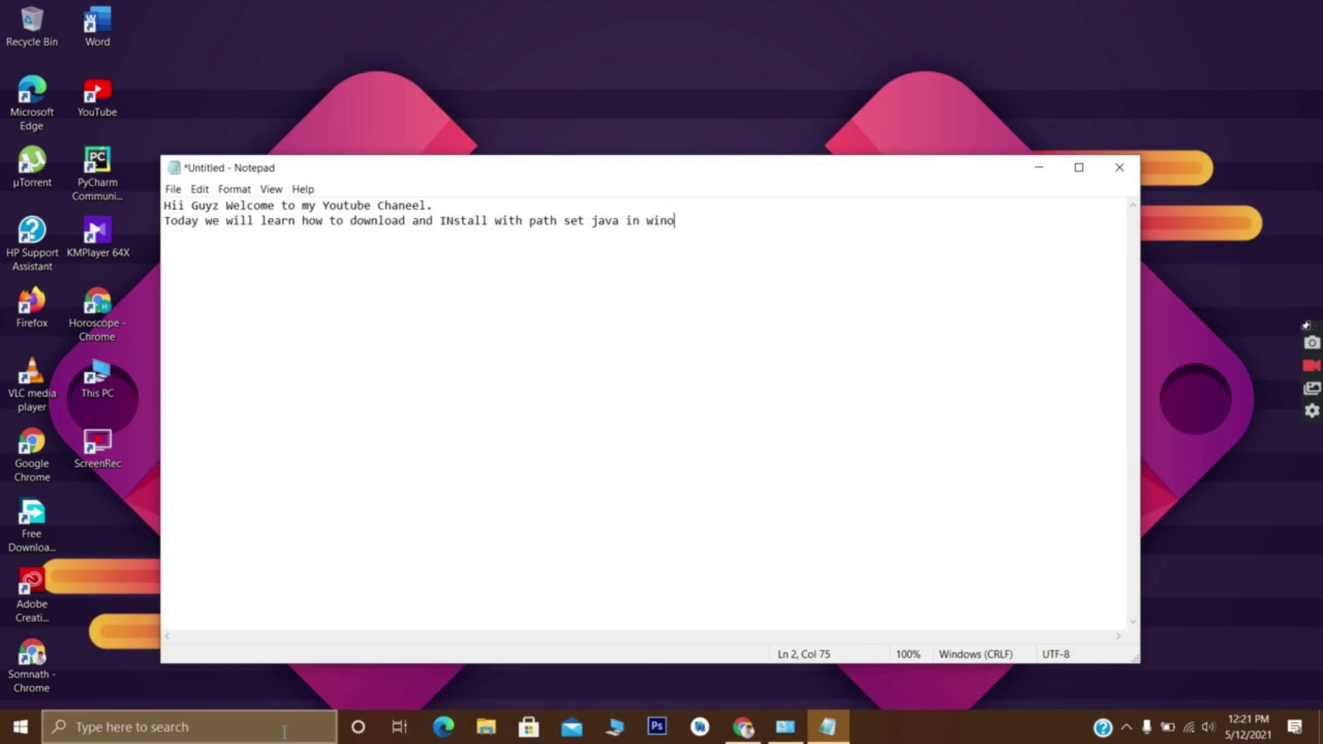
text(ws 10.)
- Add a new line to the note reading "Step 1: First serach in google java jdk"
key(Return)
text(Step 1:)
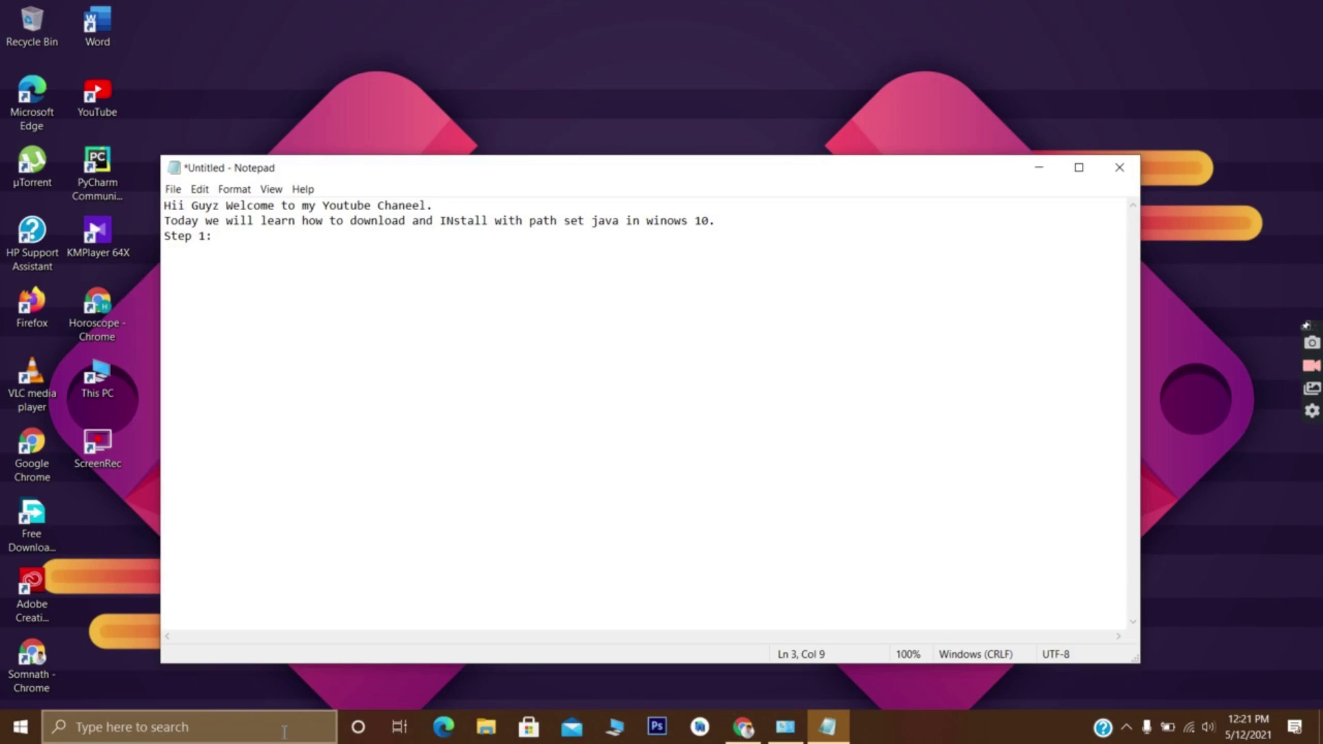
text( First serach )
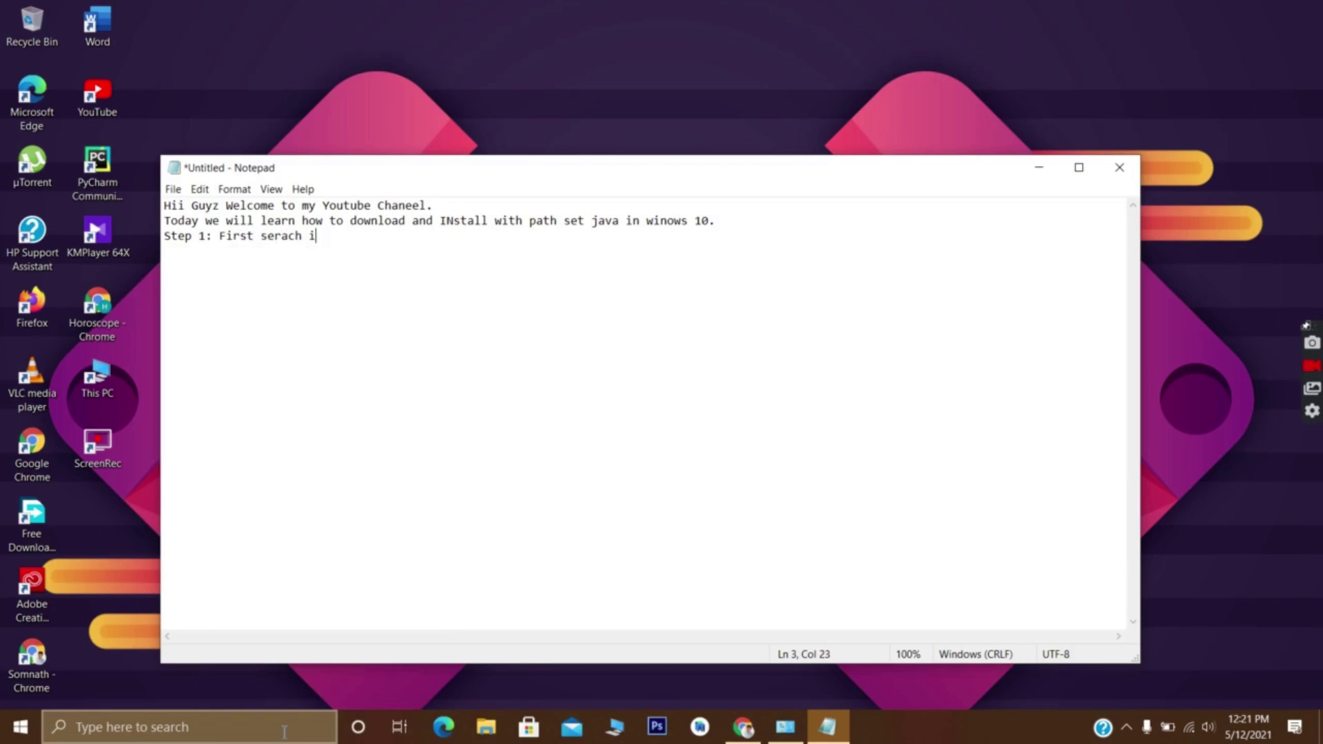
text(in google java jdk)
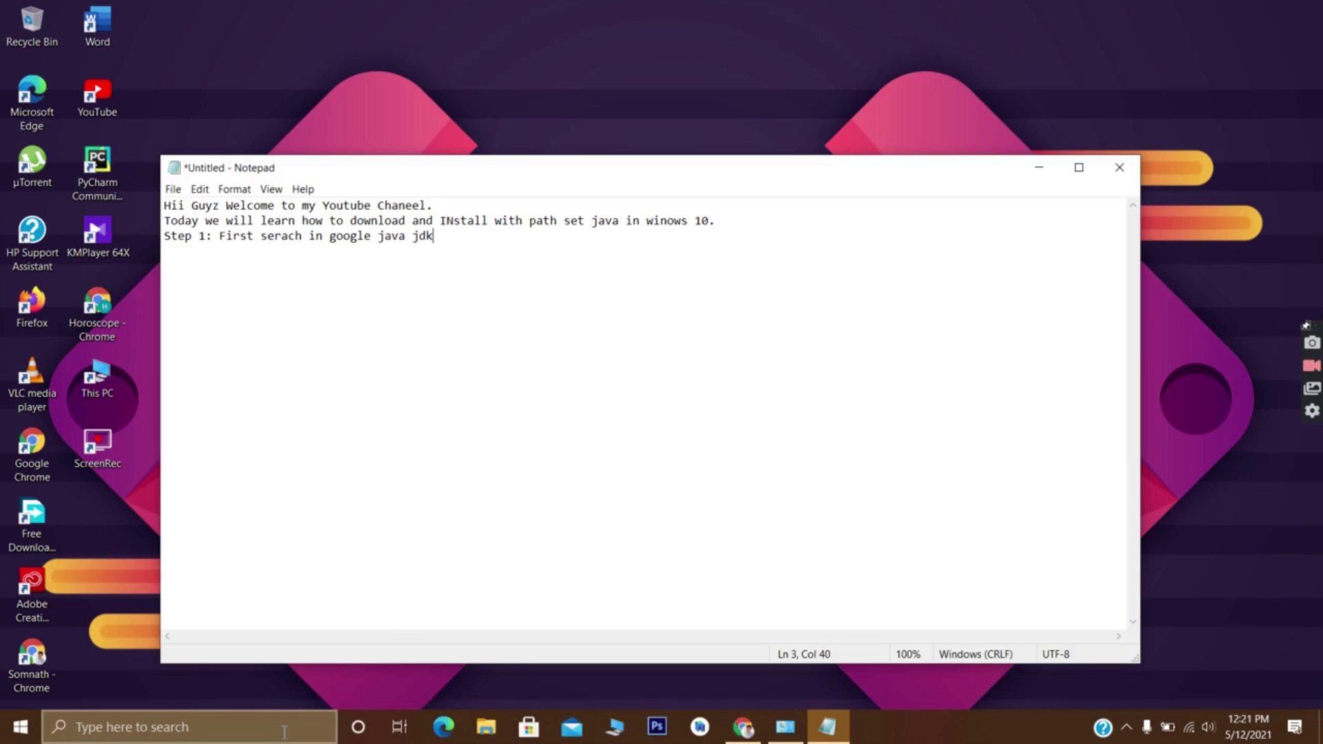
- Switch to Chrome, search Google for "java jdk" and open Oracle's Java SE Development Kit 8 downloads page at its file list
click(743, 727)
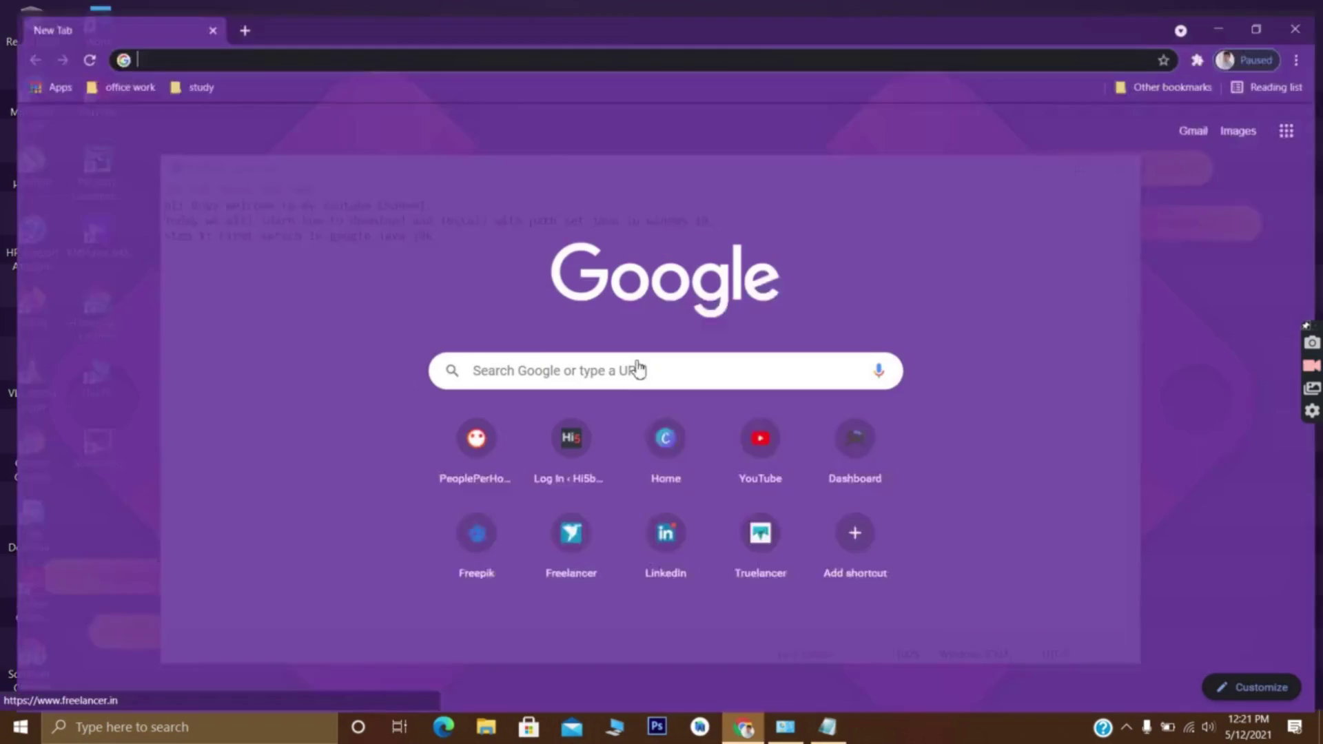
click(526, 360)
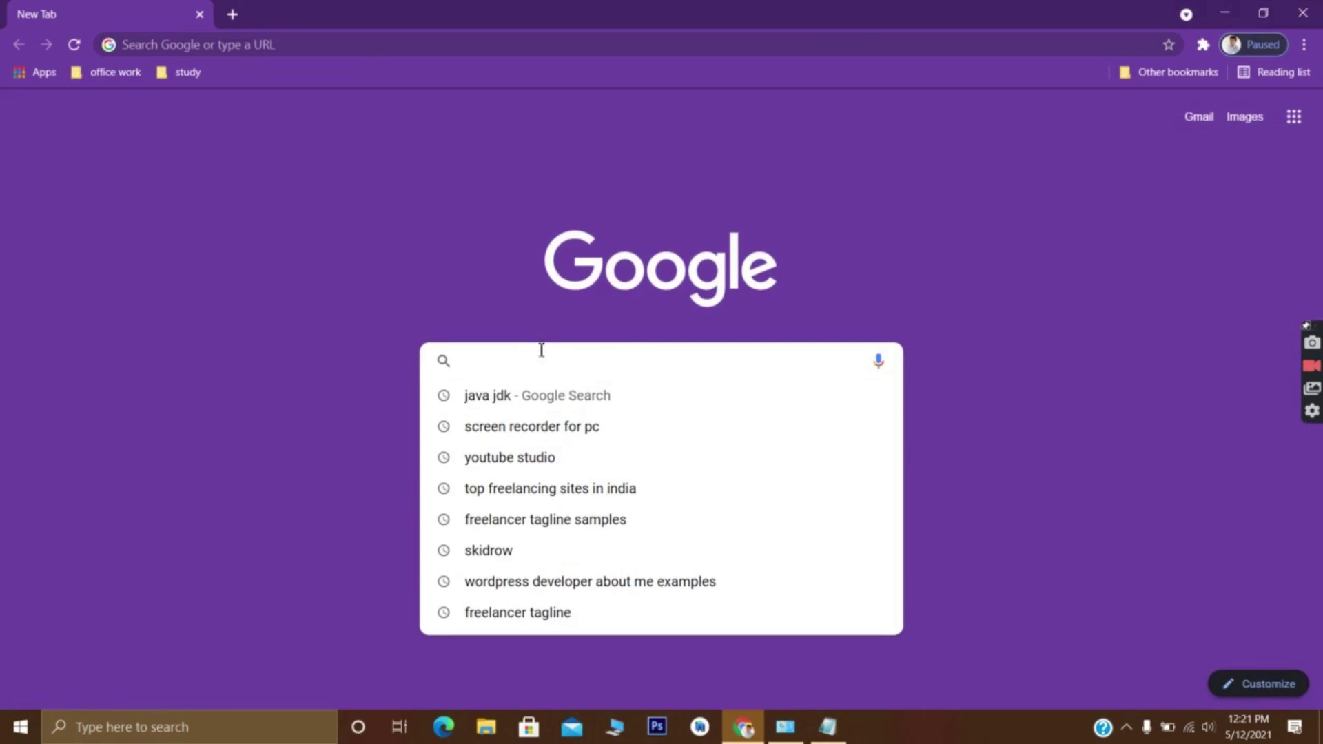
click(528, 389)
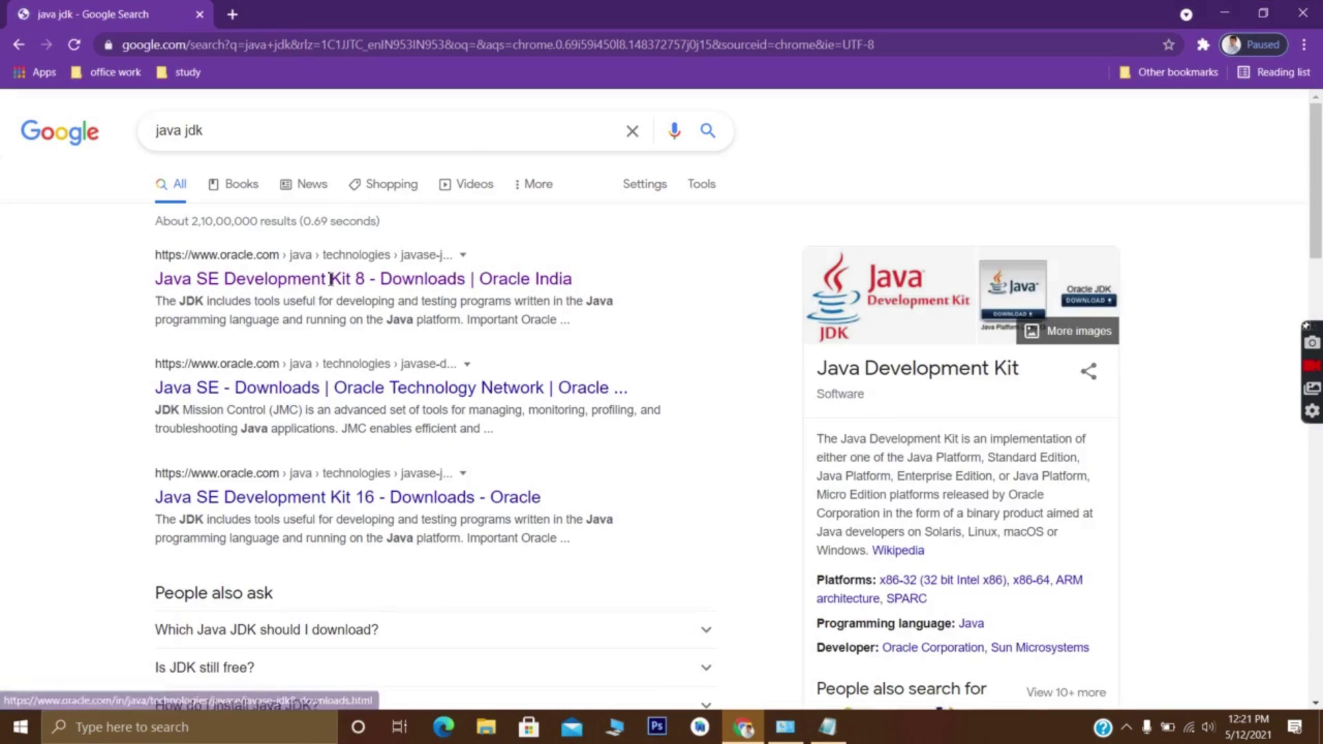
click(328, 295)
scroll(458, 325, down, 6)
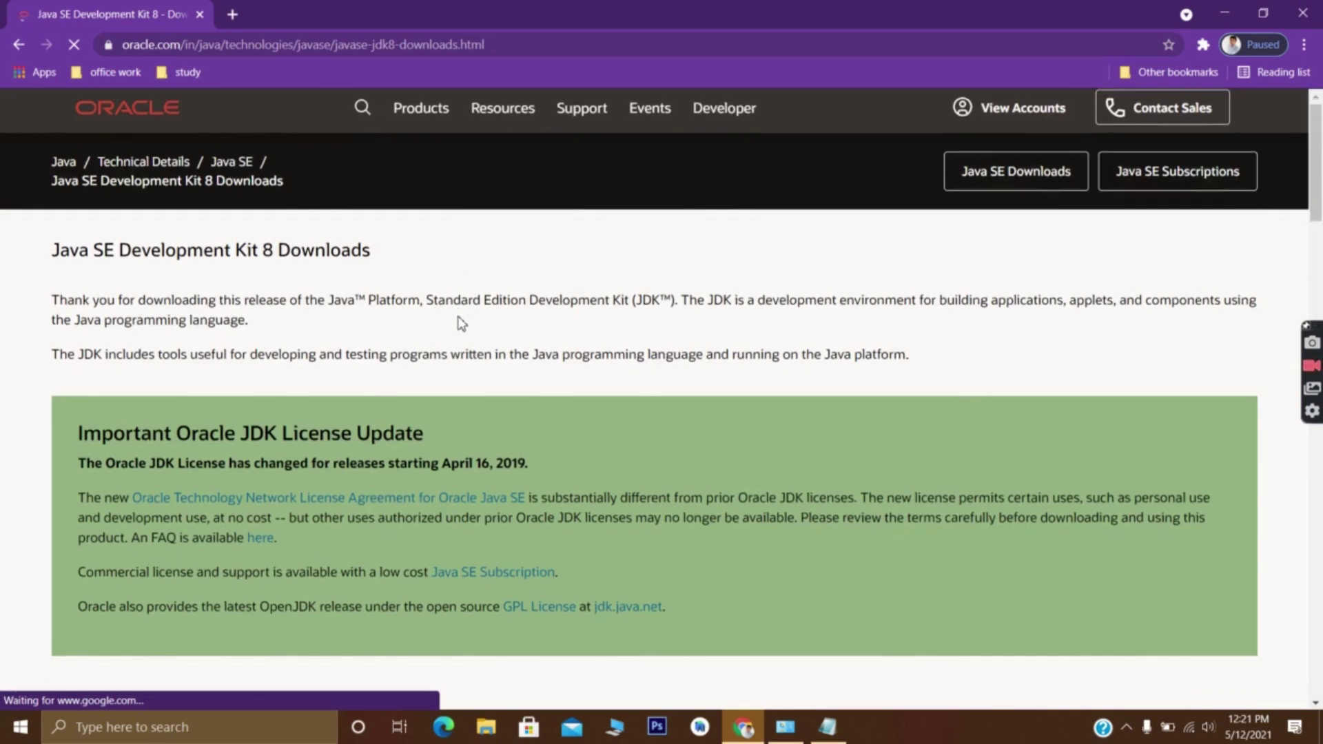
scroll(461, 324, down, 3)
- Switch to Notepad and add the line "step 2: FInd your platfrom which is windows 10. and download the setup."
click(827, 727)
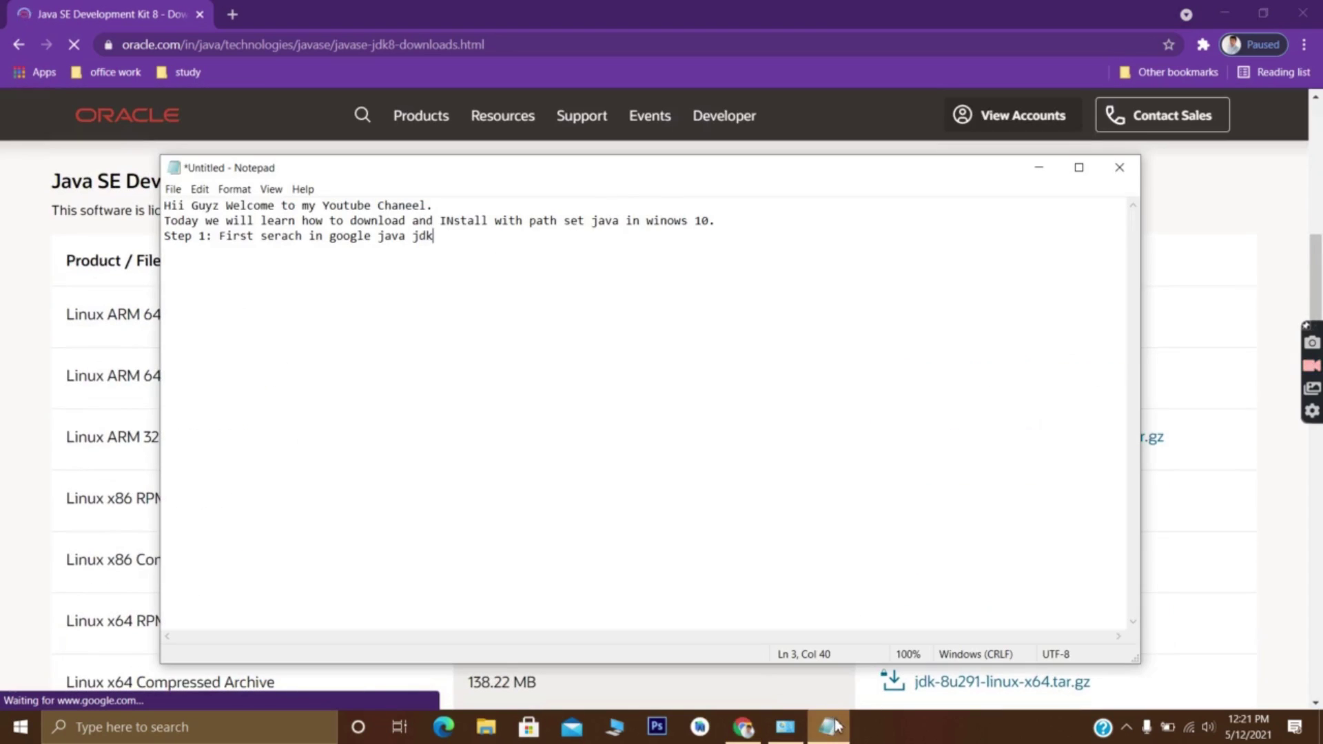
key(Return)
text(s)
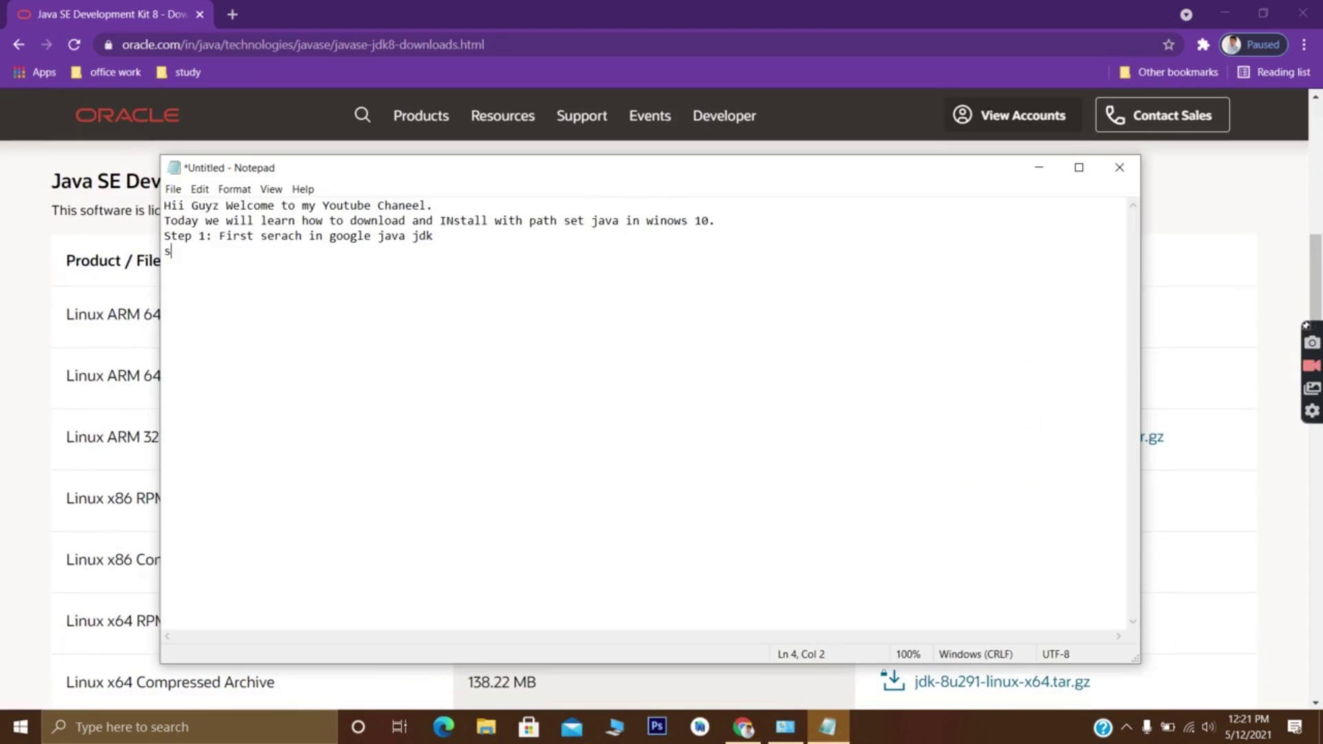
text(tep 2: FInd your platf)
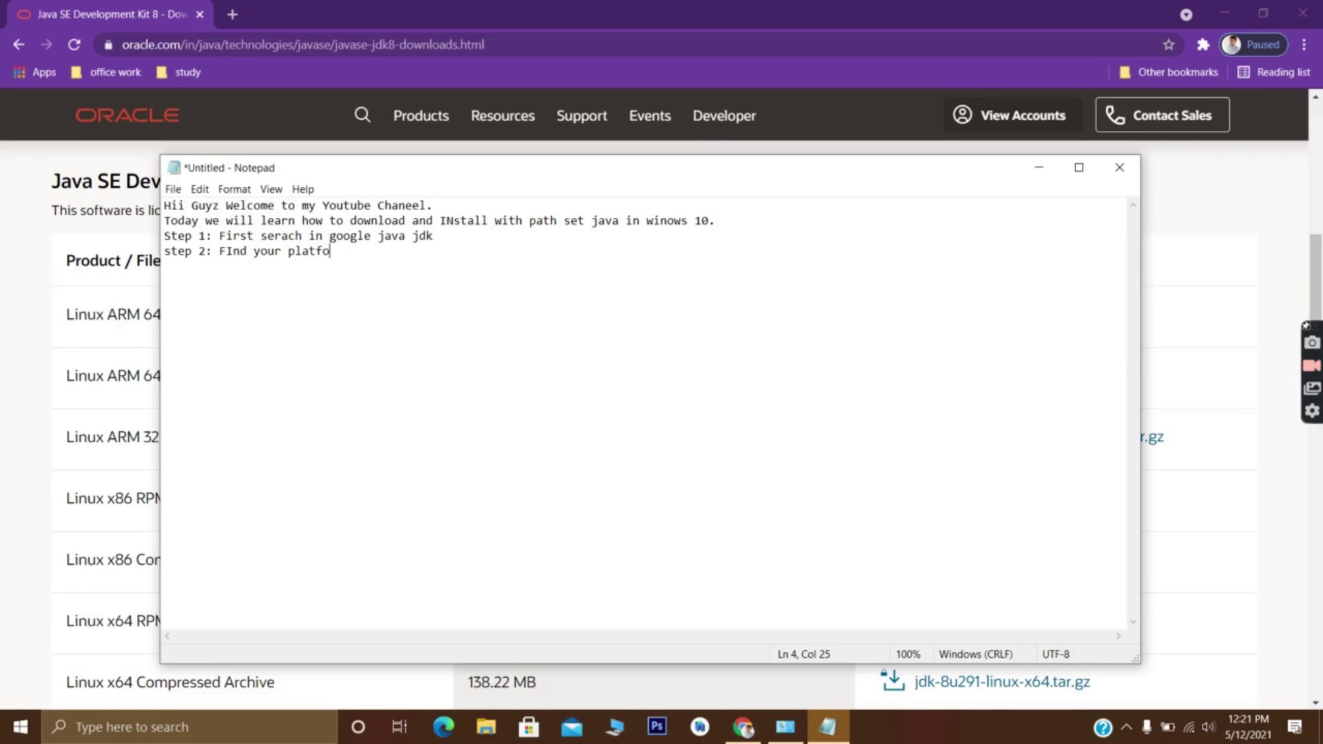
text(rom which is windows )
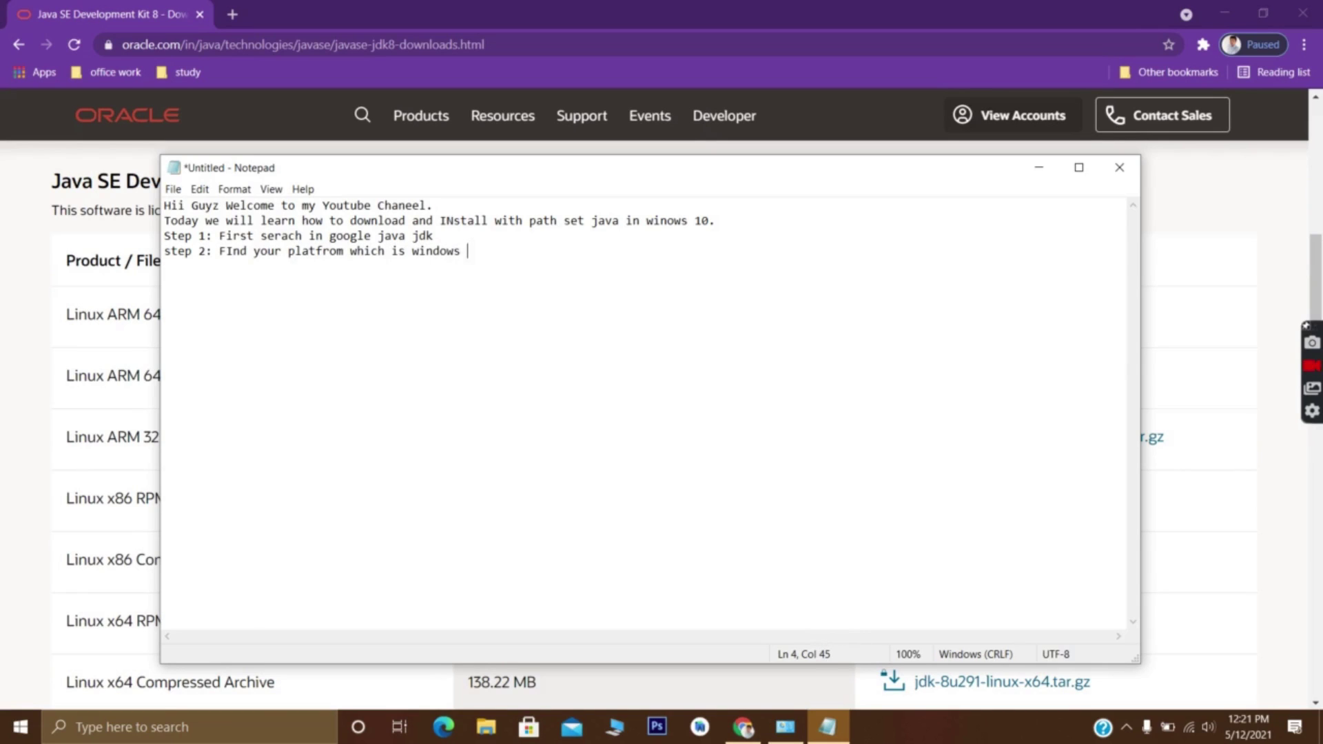
text(10. and download t)
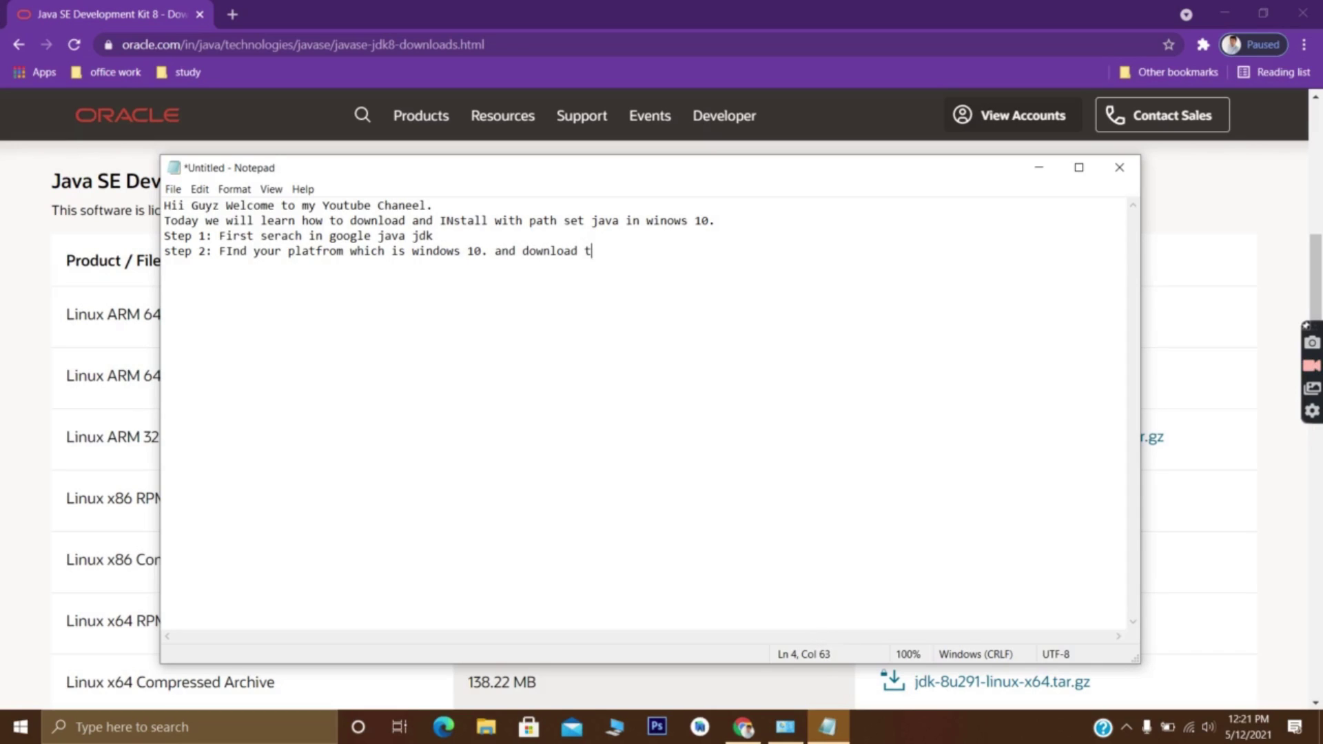
text(he setup.)
- Back on the Oracle page, choose the Windows x64 installer jdk-8u291-windows-x64.exe and accept the Oracle Technology Network License Agreement
click(1038, 167)
scroll(681, 307, down, 10)
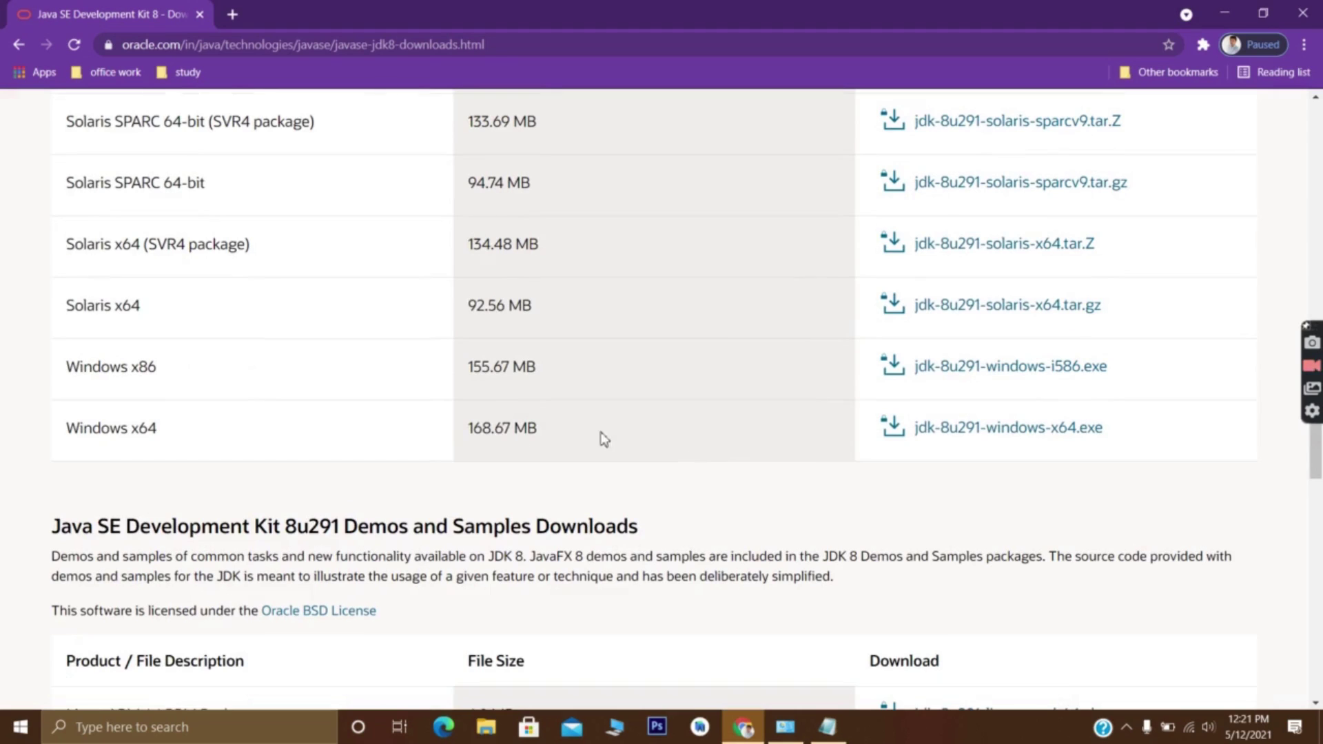
click(950, 435)
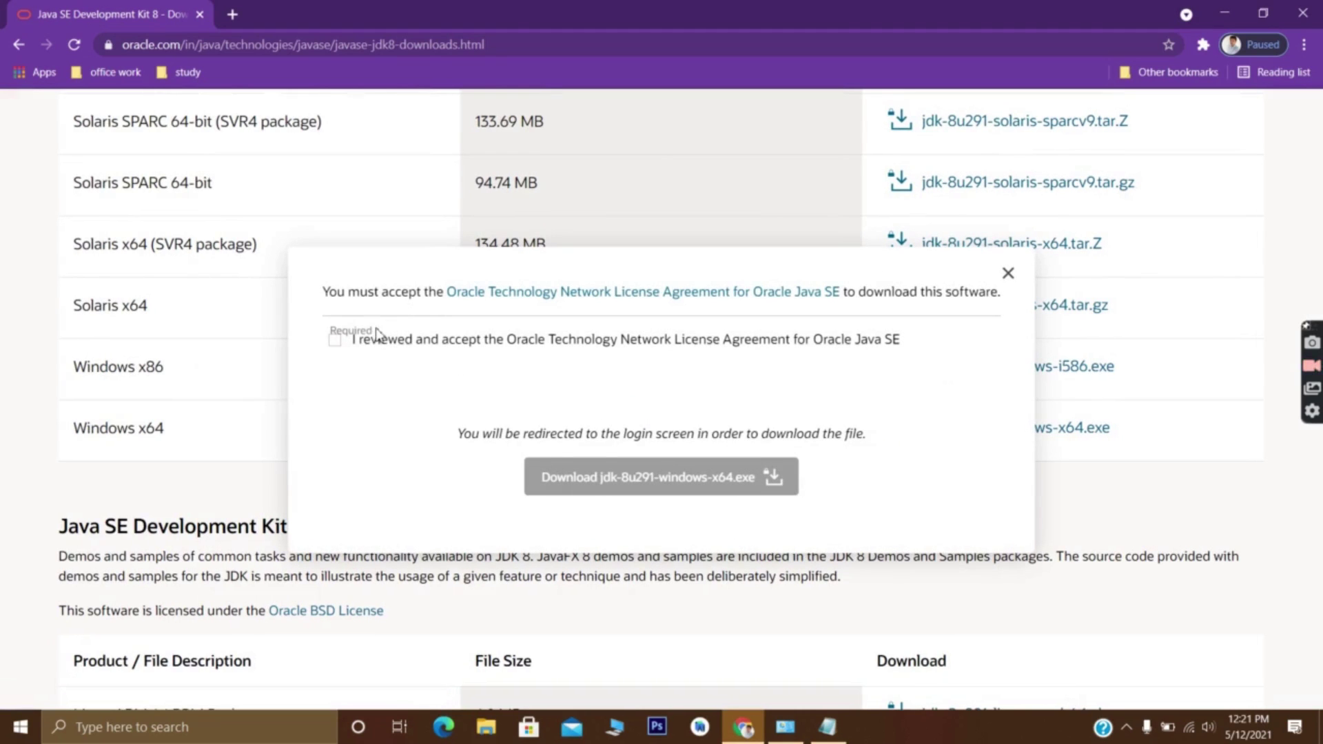
click(336, 340)
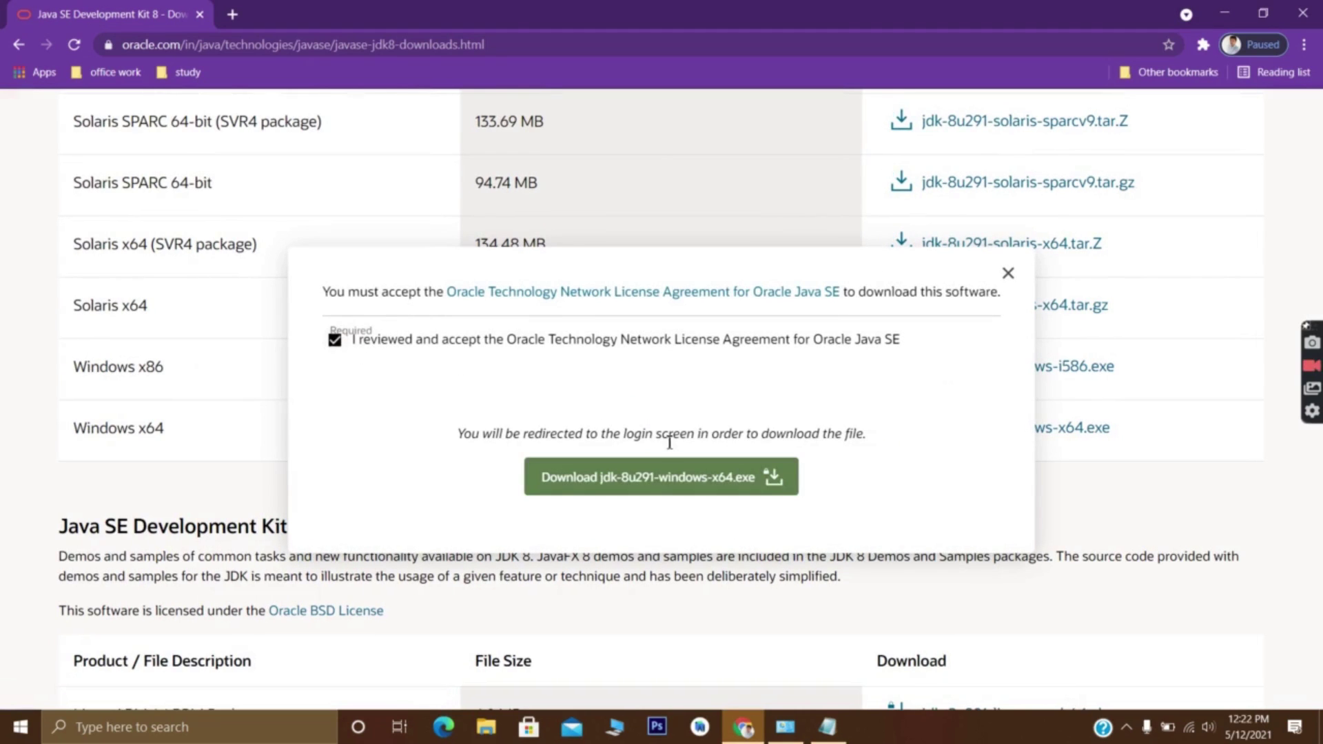
- Switch to Notepad and append "ihave already downloaded the java setup." to the step 2 line
click(826, 726)
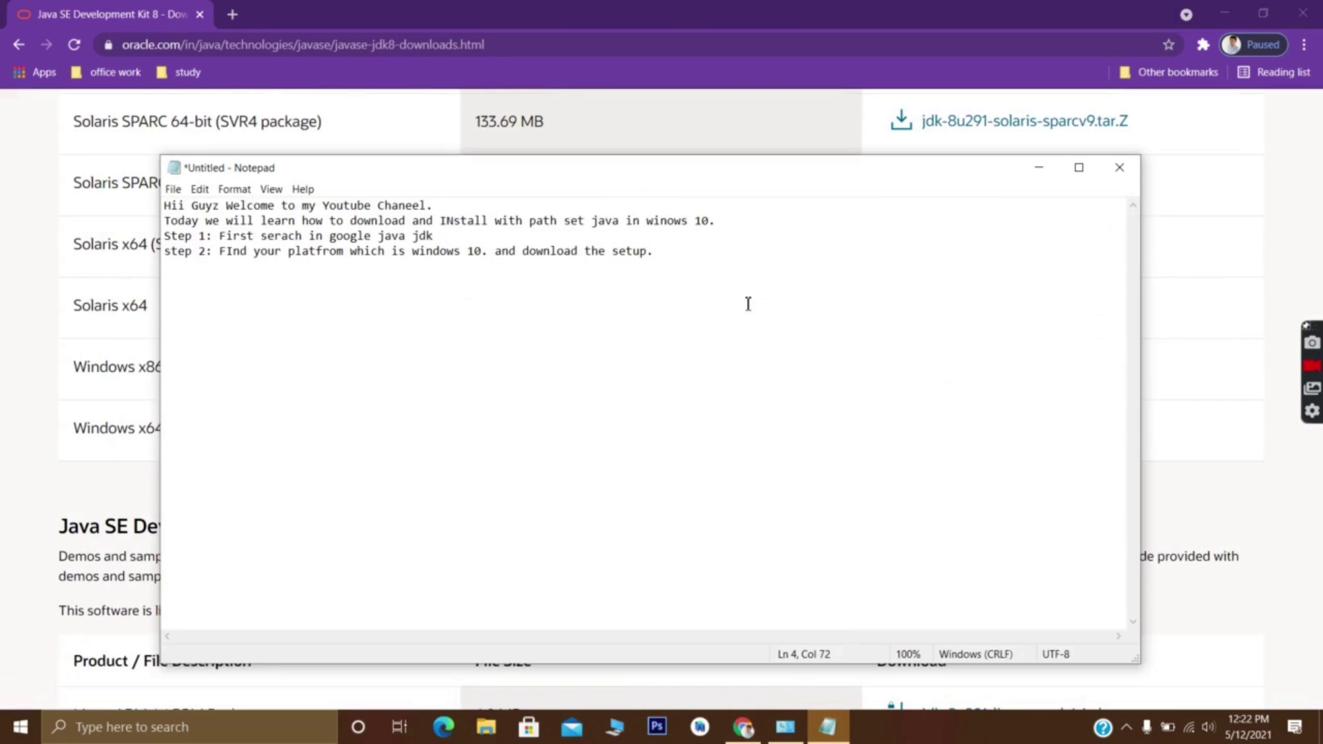
text(ihave already downl)
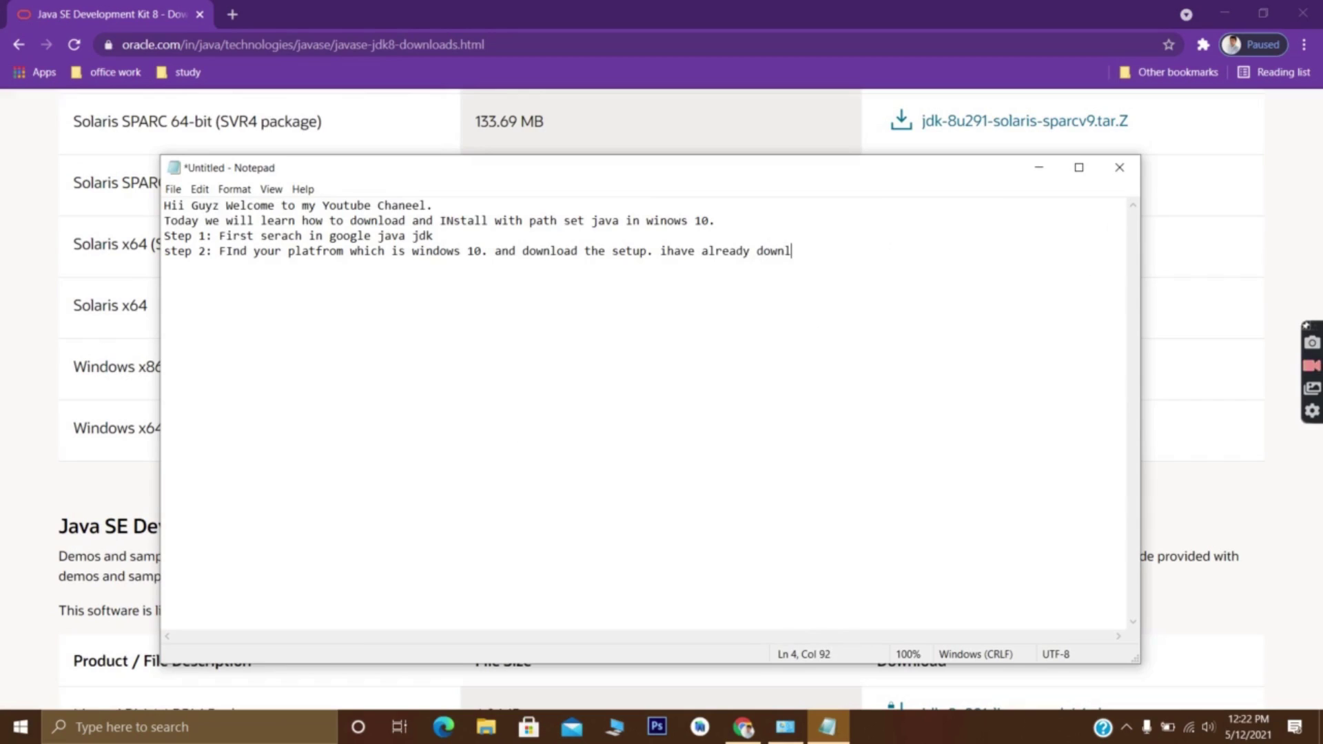
text(oaded the ja)
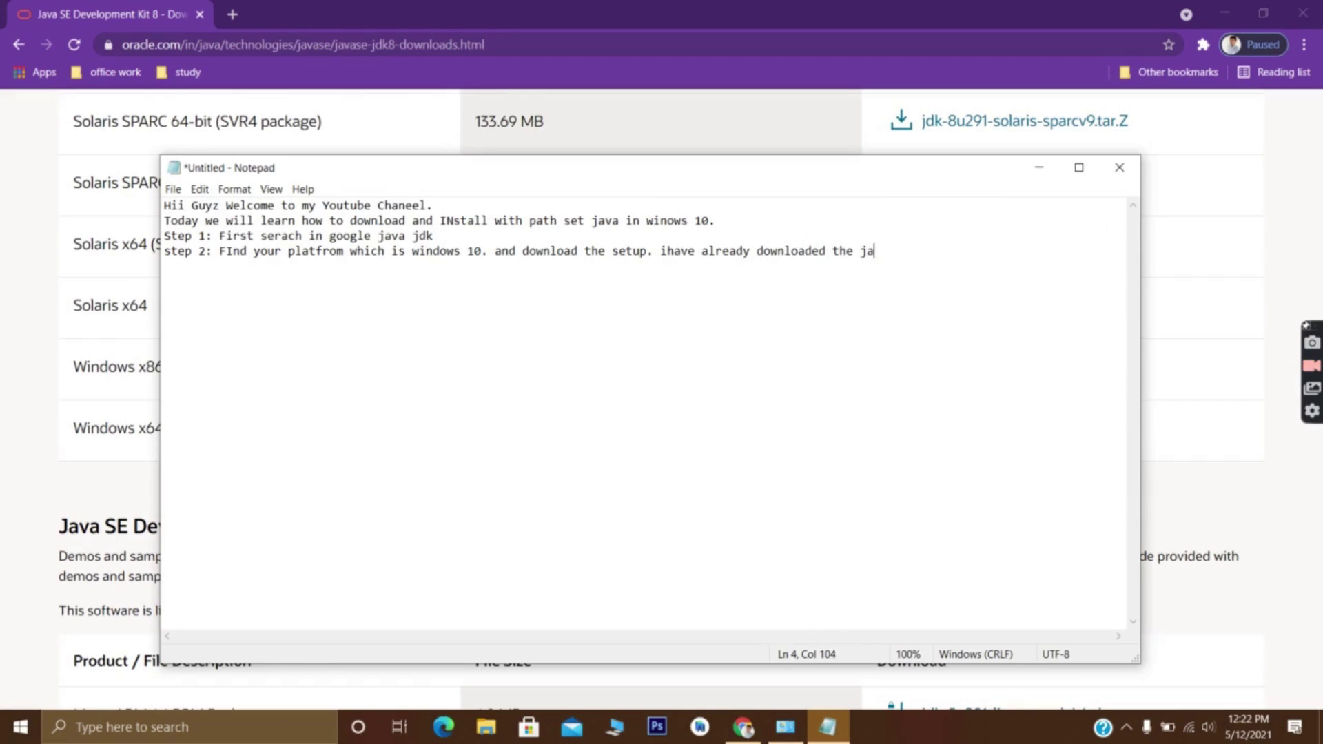
text(va setup.)
- Open File Explorer, go to the software folder on drive F: and launch jdk-8u291-windows-x64.exe
click(744, 727)
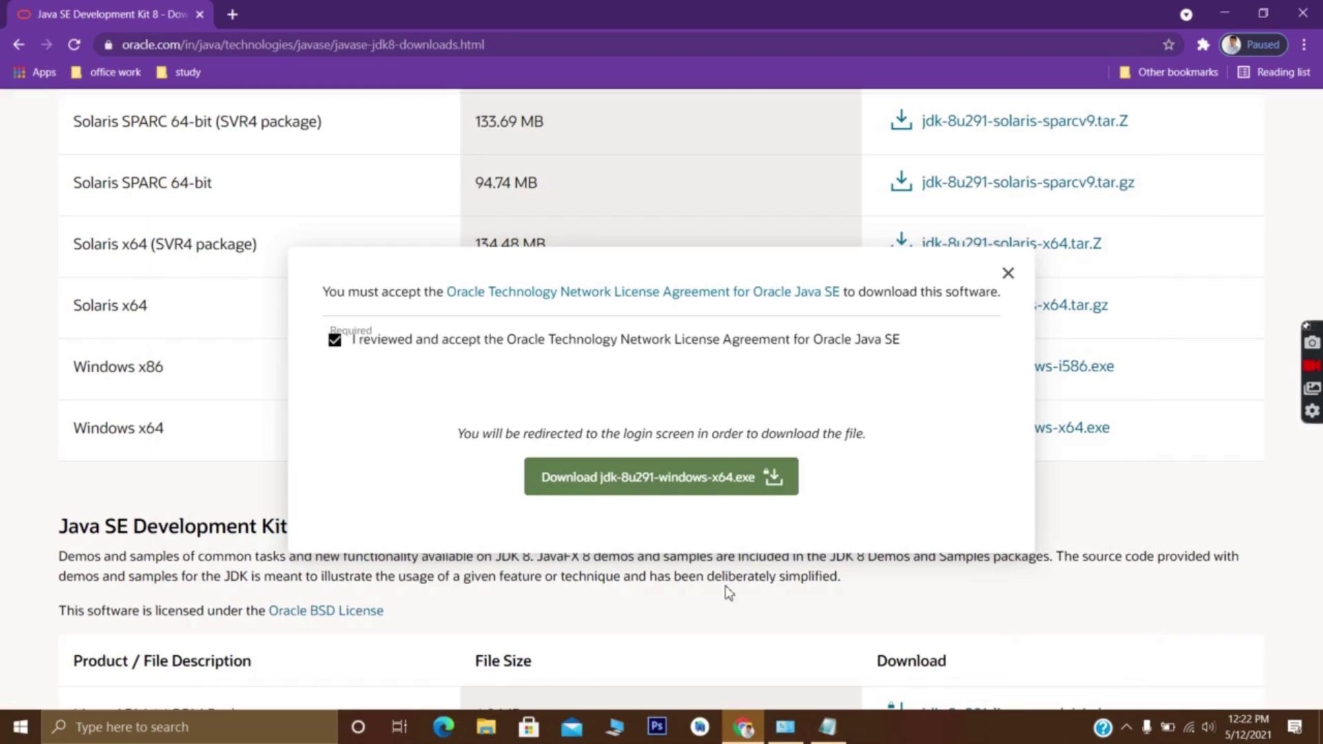
key(super+e)
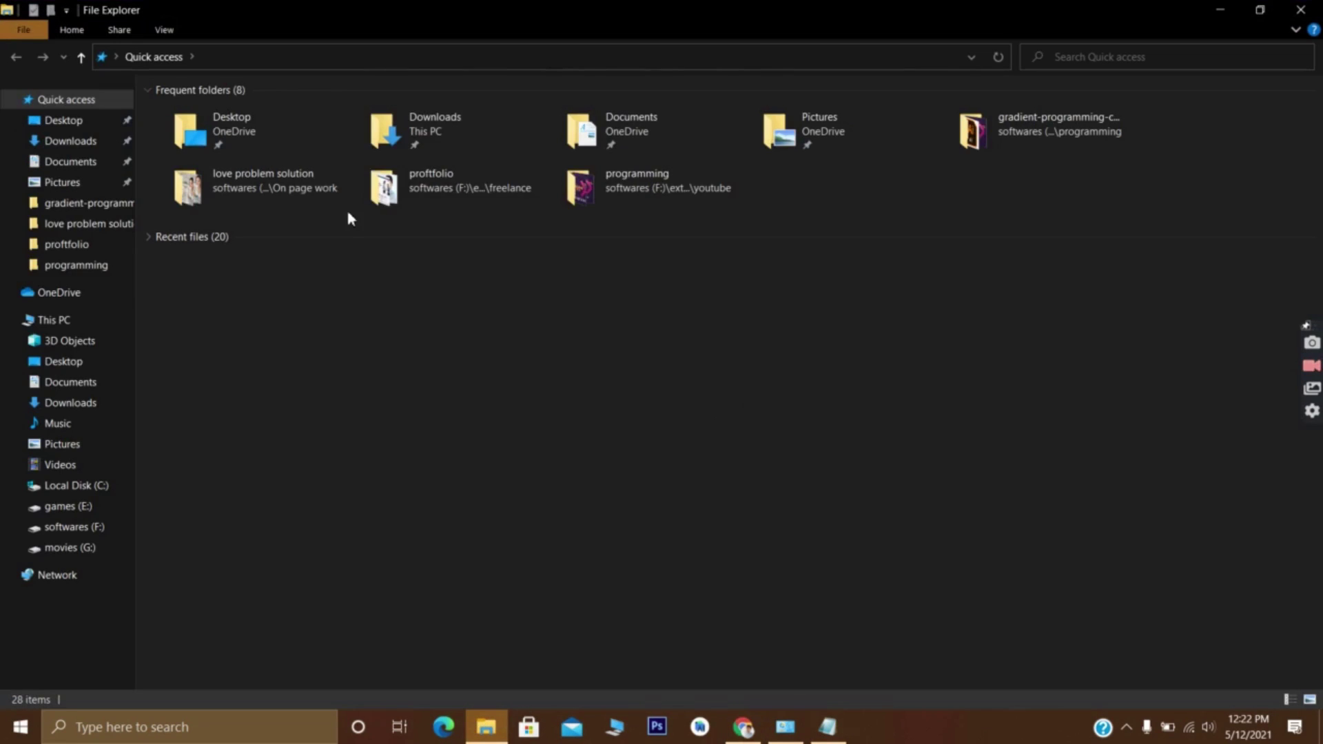
click(82, 530)
click(984, 146)
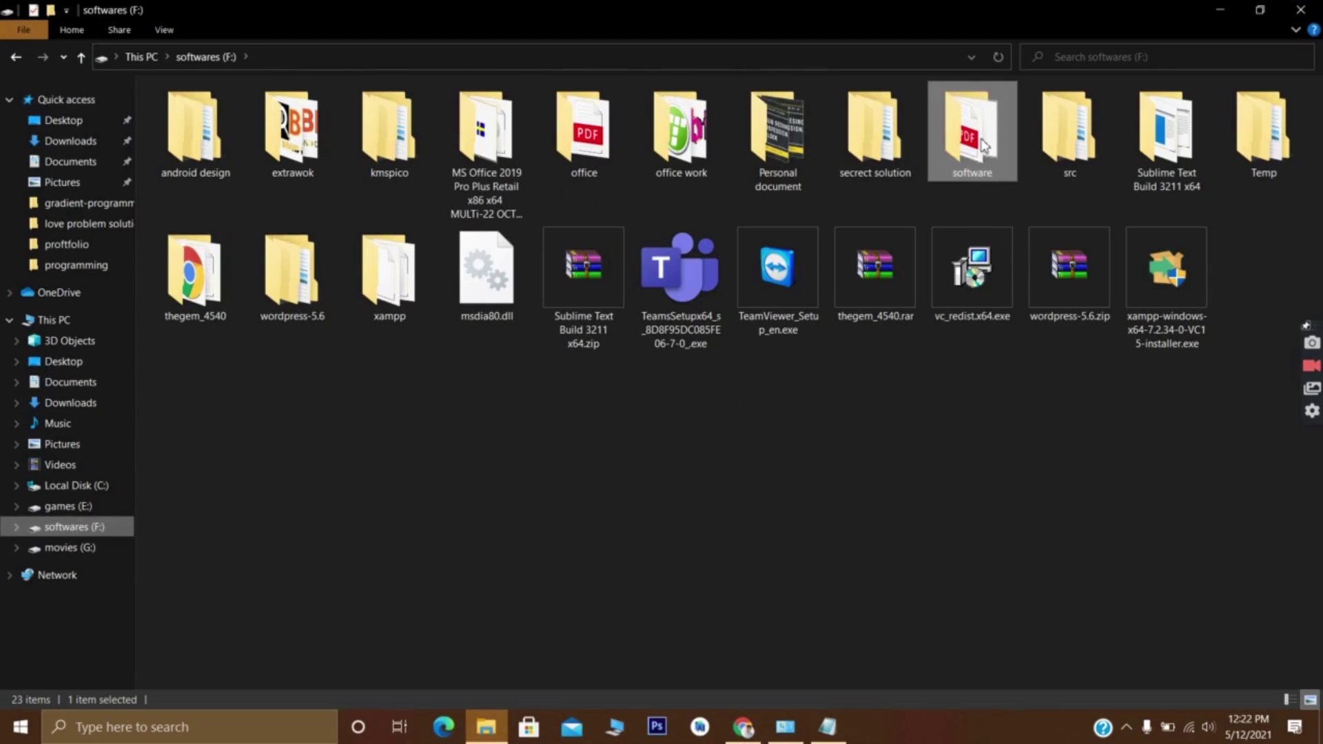
double_click(983, 146)
click(899, 332)
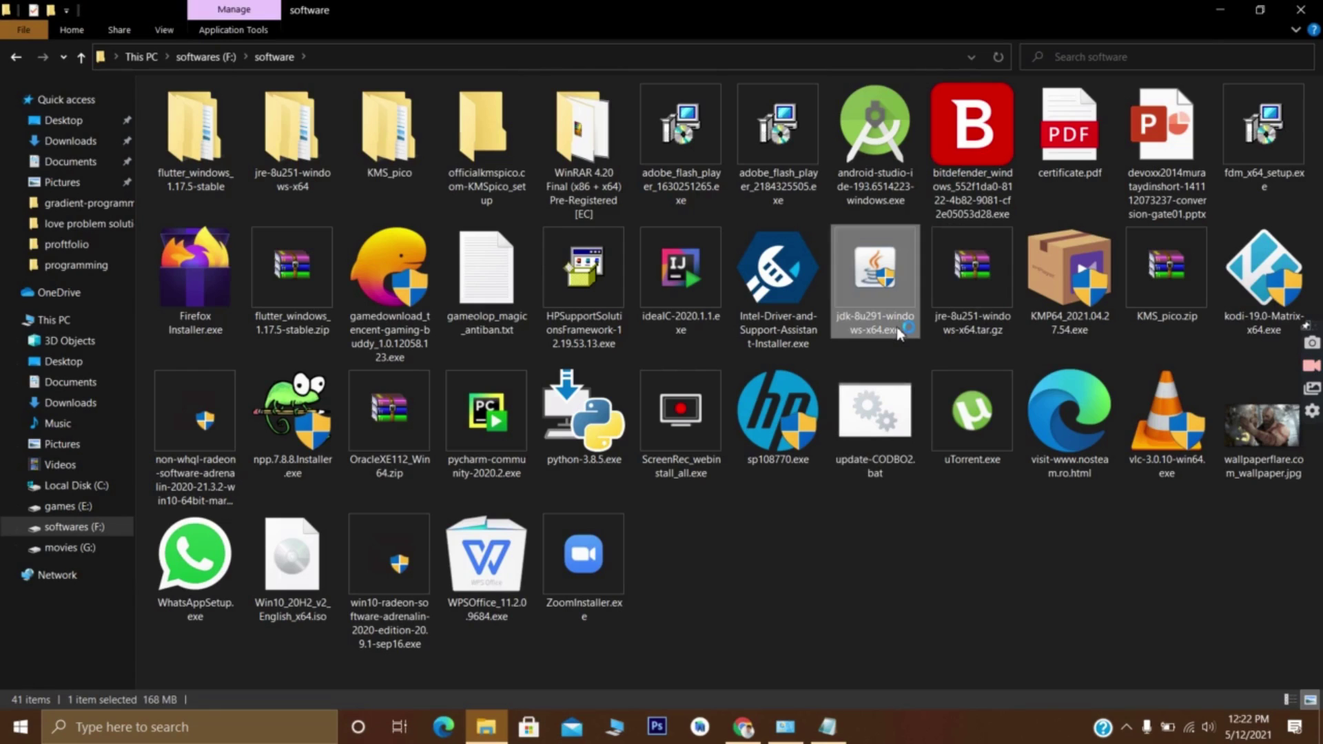
- Switch to Notepad and add the line "Step #; after download open the setup."
click(827, 727)
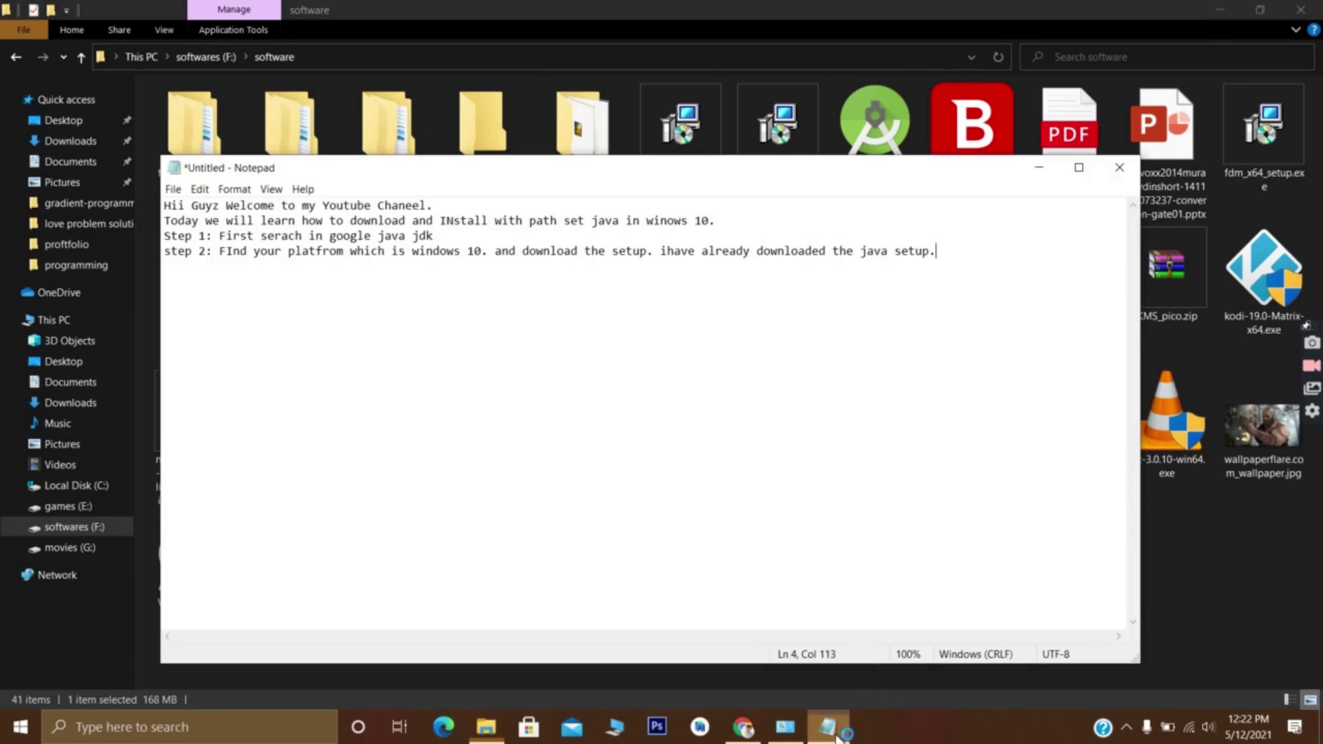
key(Return)
text(Ste)
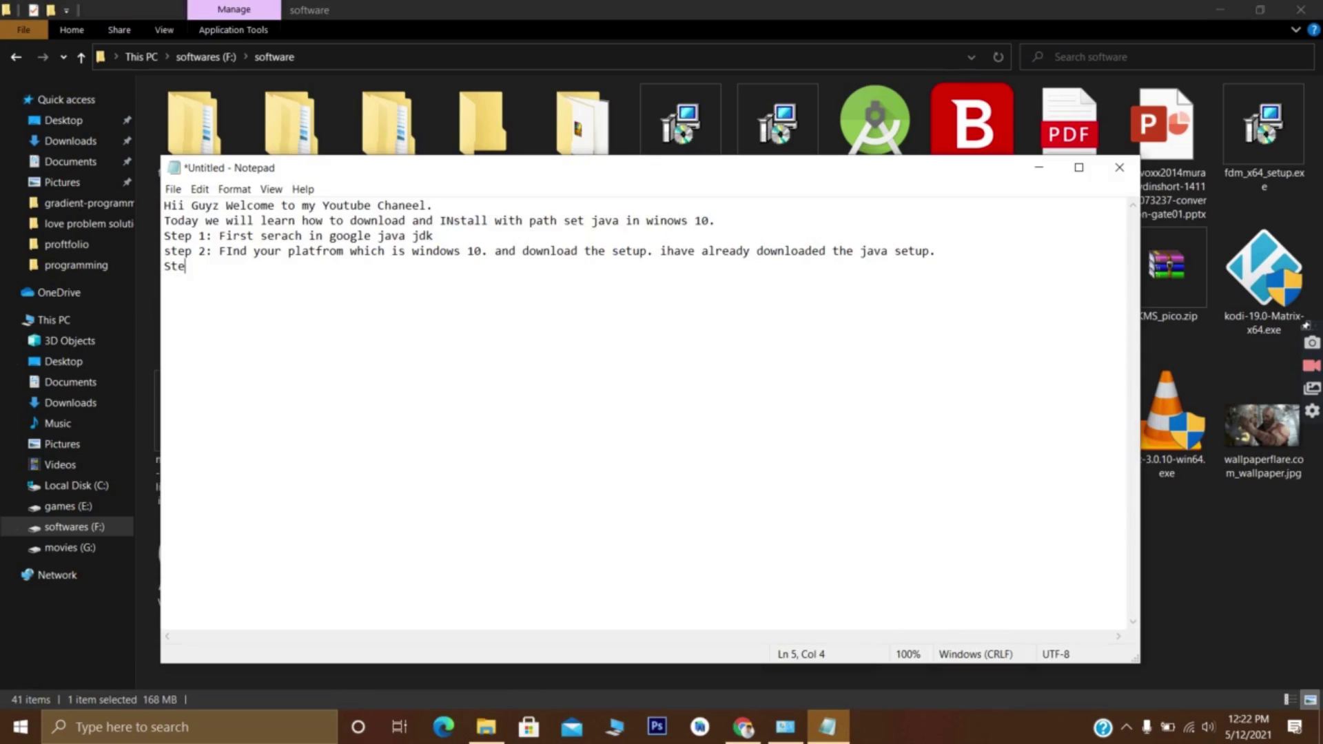
text(p #; ad)
key(BackSpace)
text(fter )
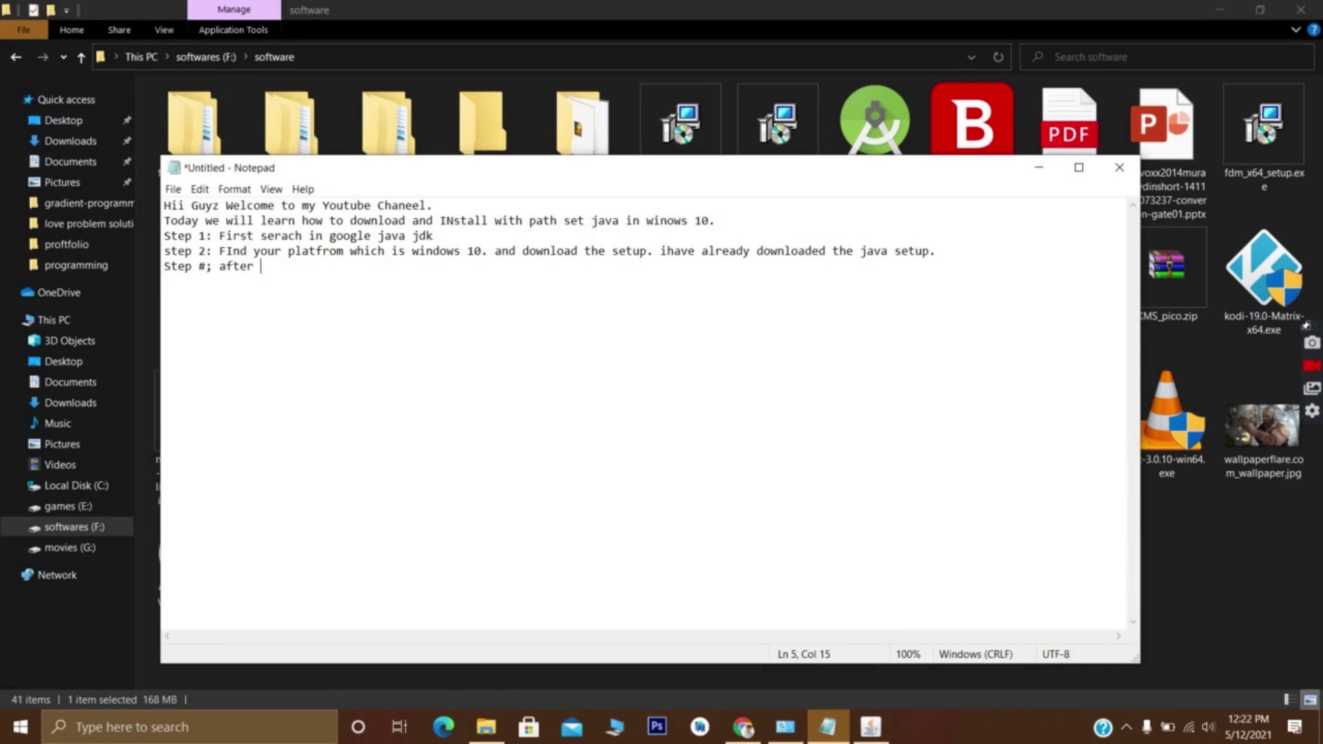
text(download open the se)
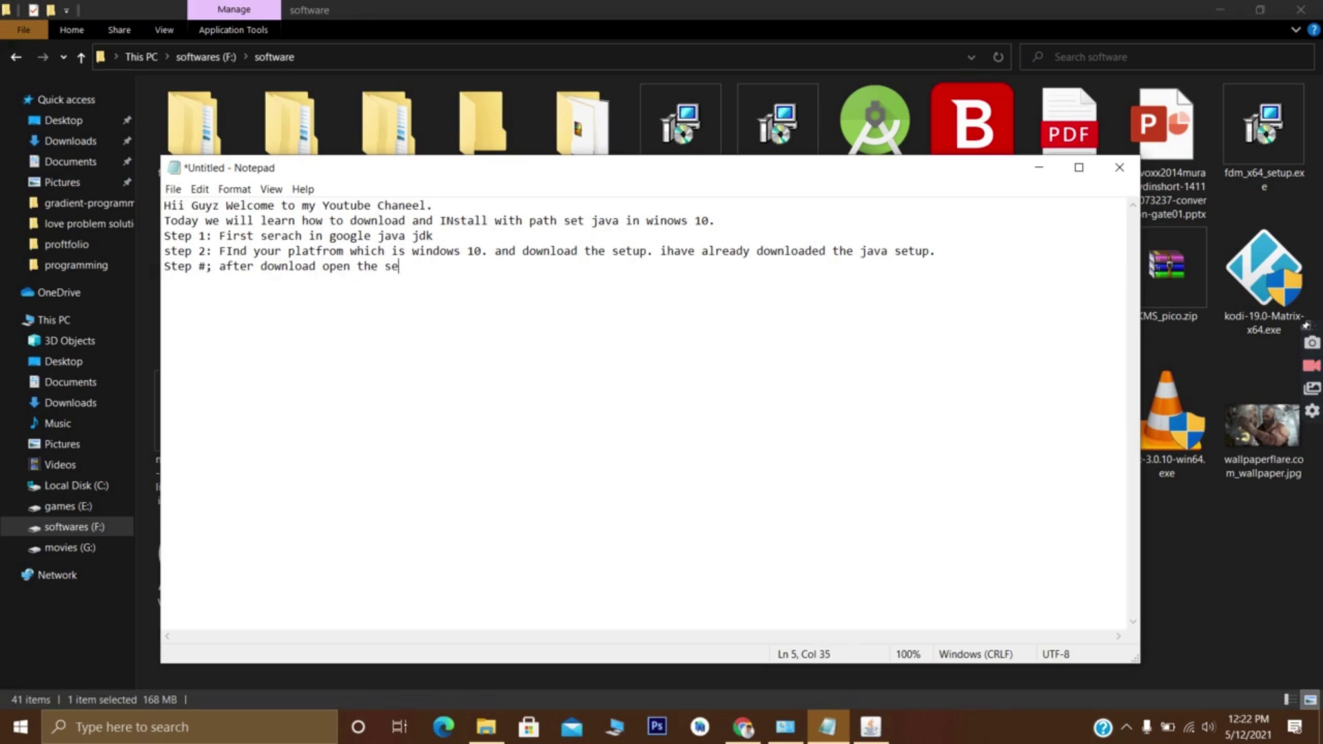
text(tup.)
- Return to the Java installer and start the JDK installation with the default features and folder C:\Program Files\Java\jdk1.8.0_291\
key(alt+Tab)
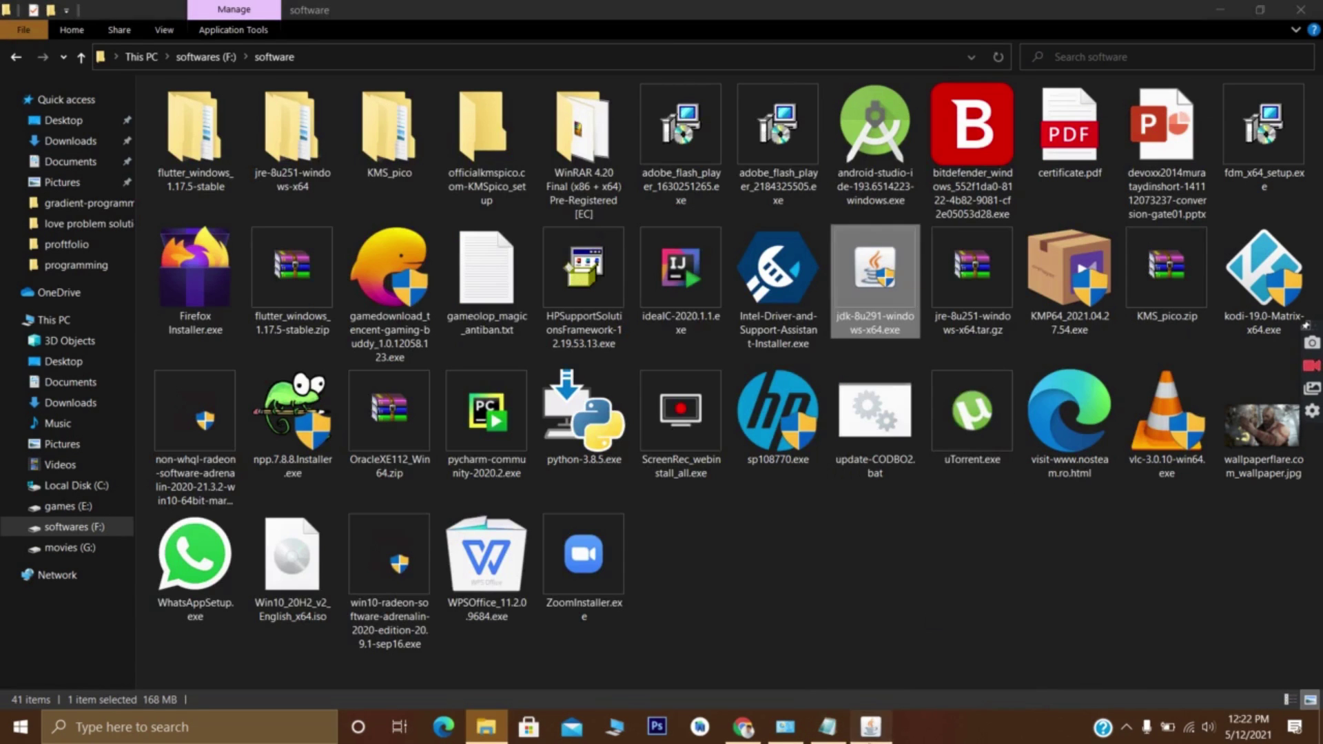
click(804, 516)
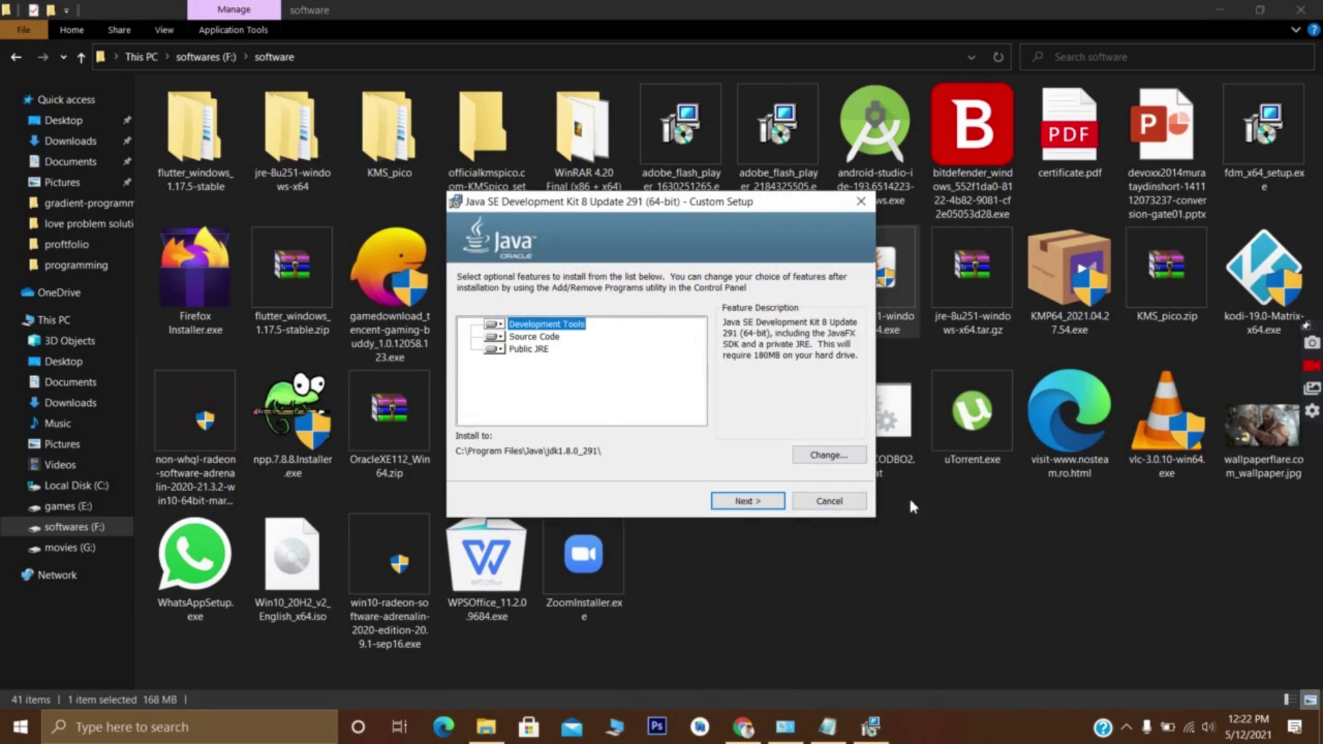
click(758, 501)
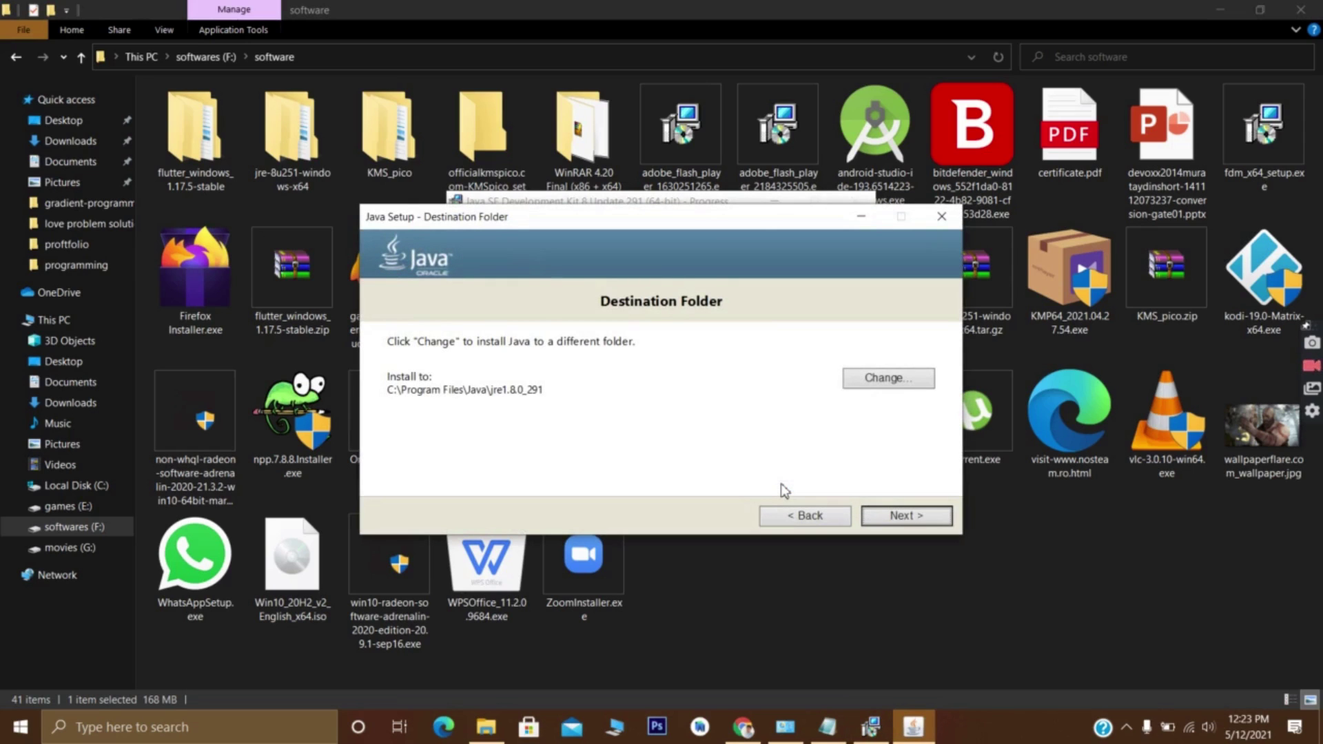
- Accept the default JRE destination folder C:\Program Files\Java\jre1.8.0_291 and continue the installation
click(906, 516)
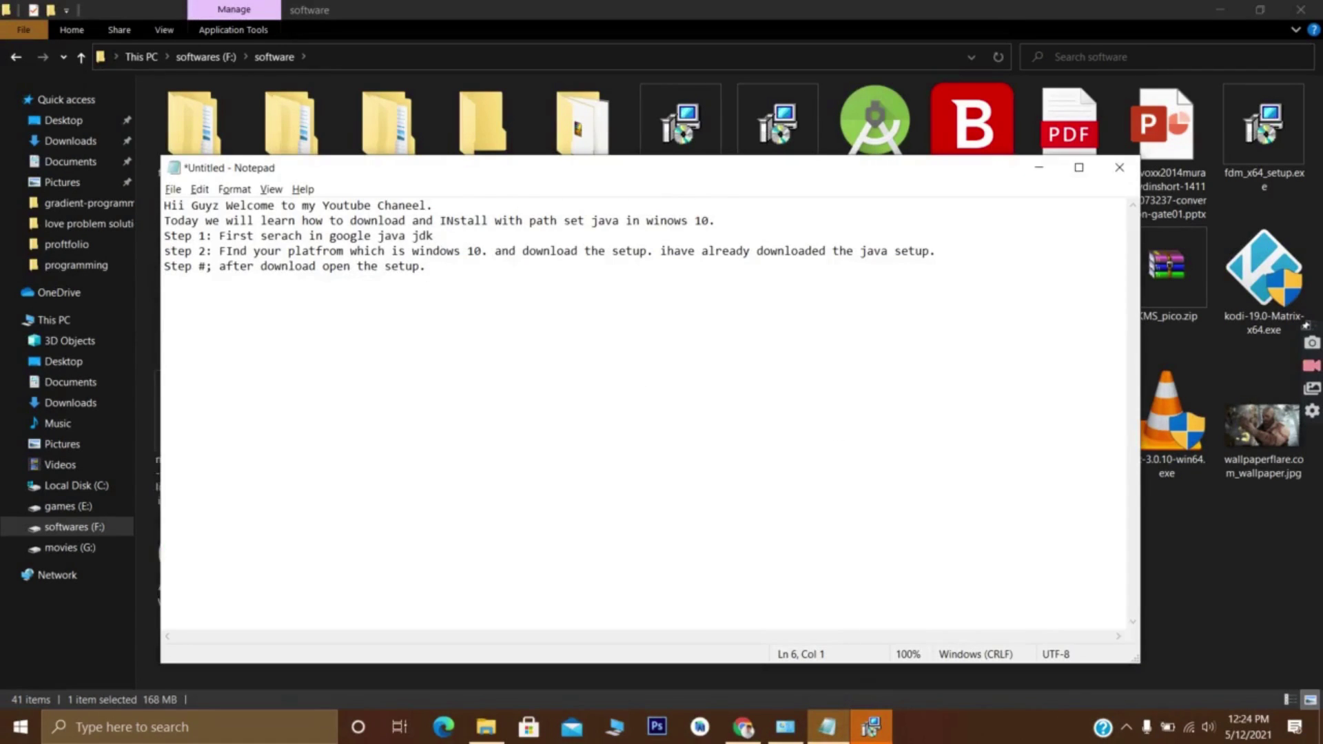
- Switch to Notepad, correct "Step #;" to "Step 3;" and add the line "step 4: after setup install click finish."
text(step 4)
key(Up)
key(BackSpace)
key(Delete)
text(3;)
key(Down)
text(;)
text(: after)
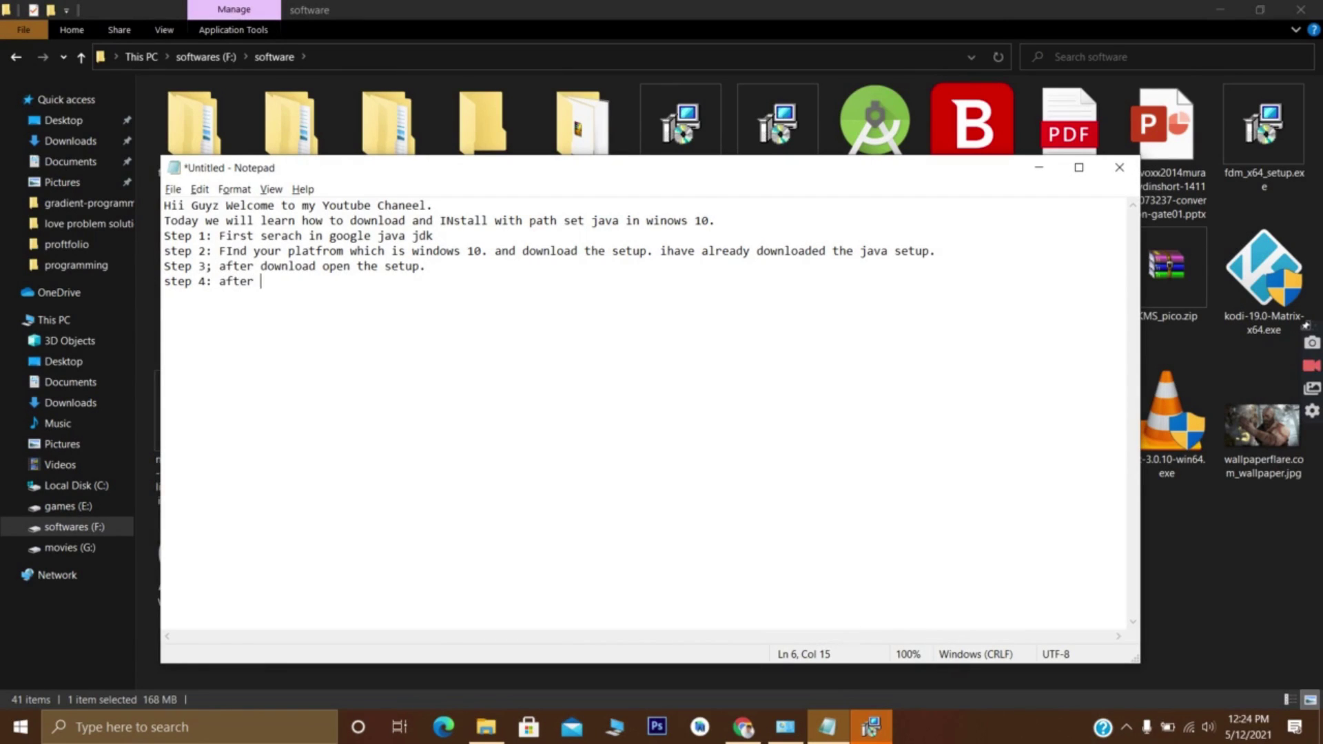
text( setup install click )
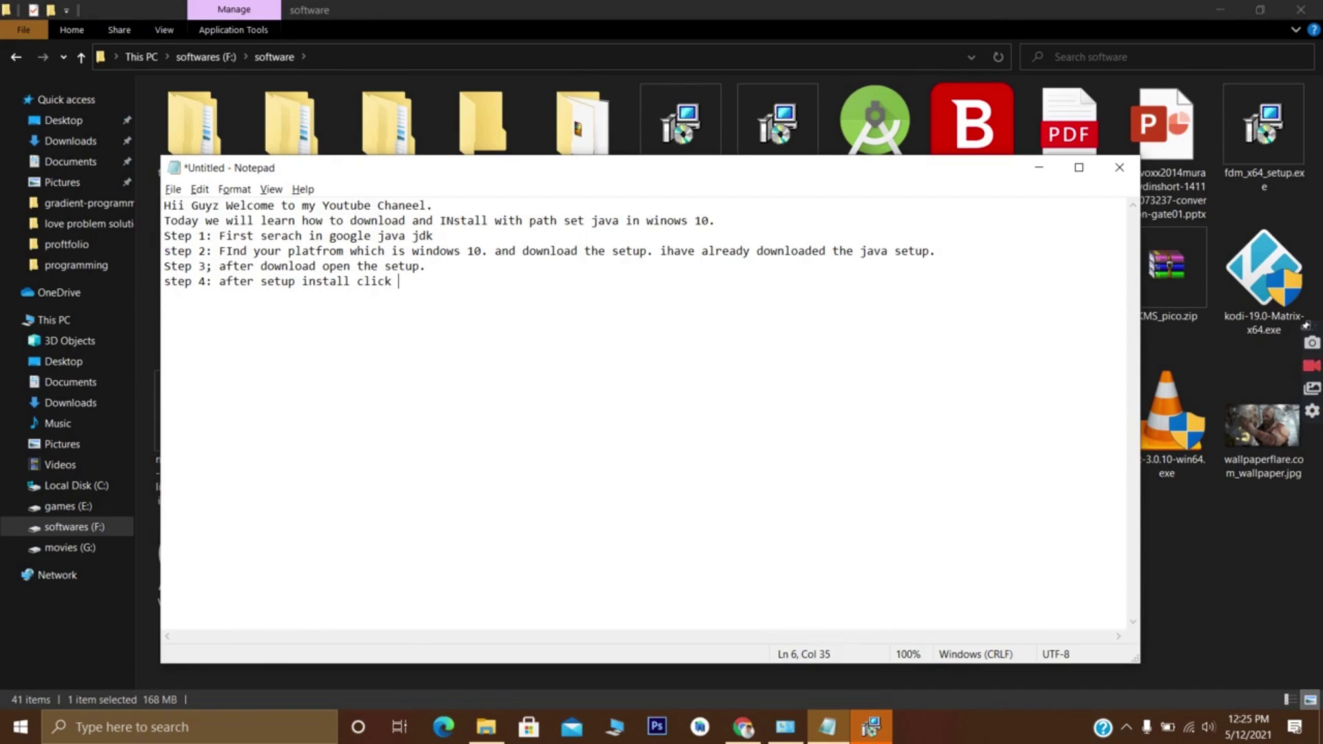
text(finding)
key(BackSpace)
key(BackSpace)
key(BackSpace)
key(BackSpace)
text(ish.)
- Return to the finished JDK installer and close it, then clear the File Explorer and Chrome windows off the desktop
key(alt+Tab)
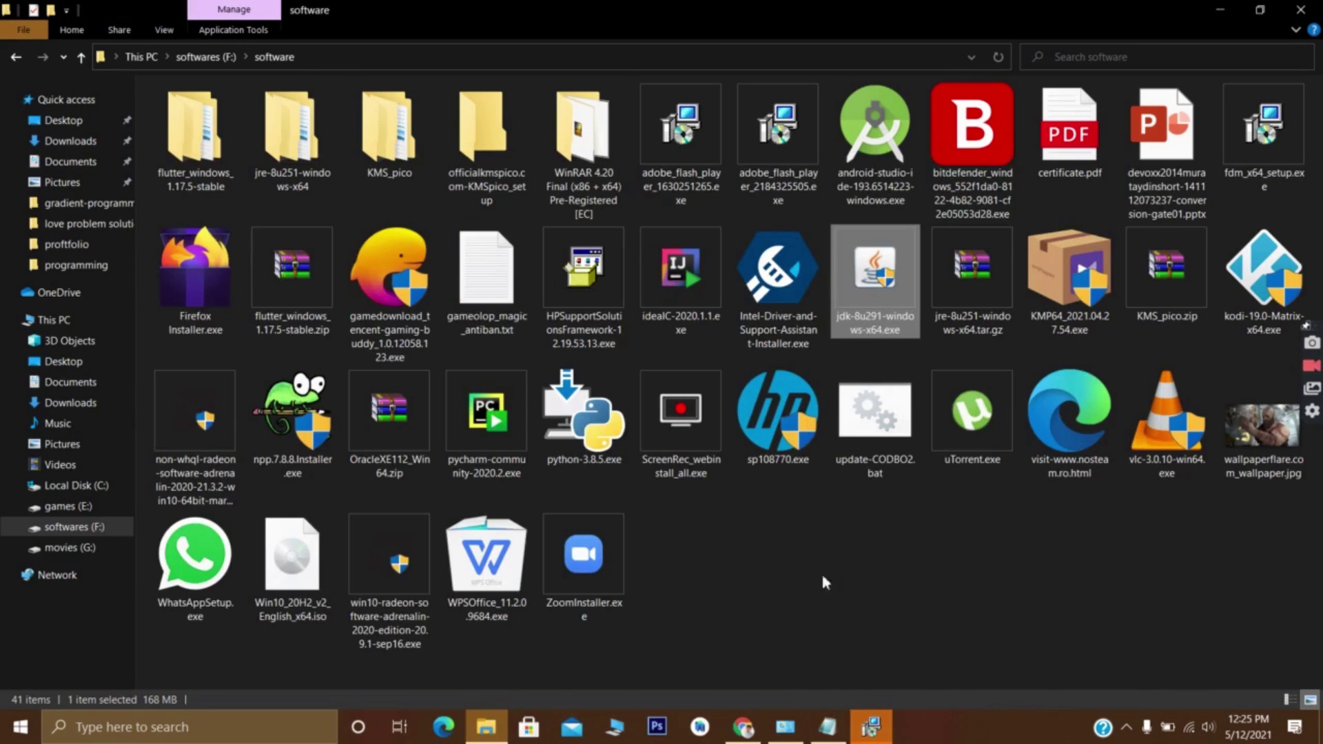
click(790, 732)
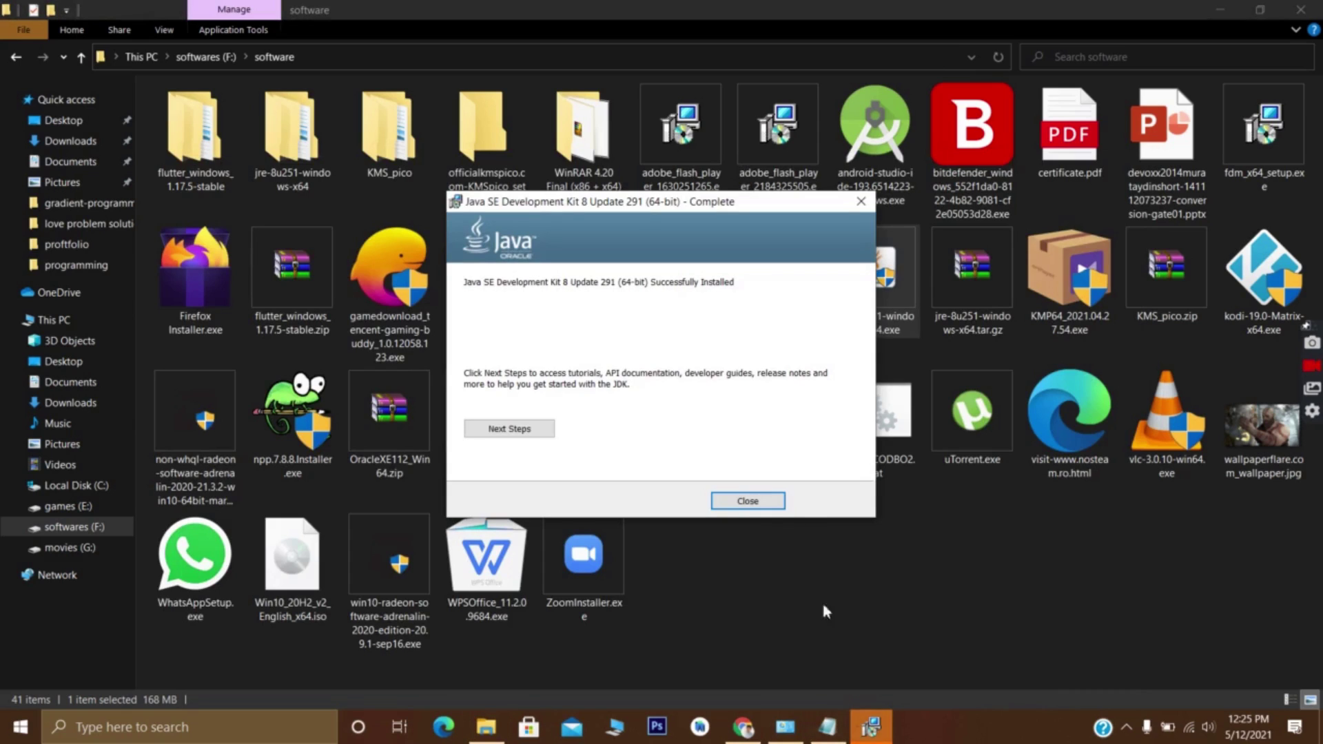
click(747, 501)
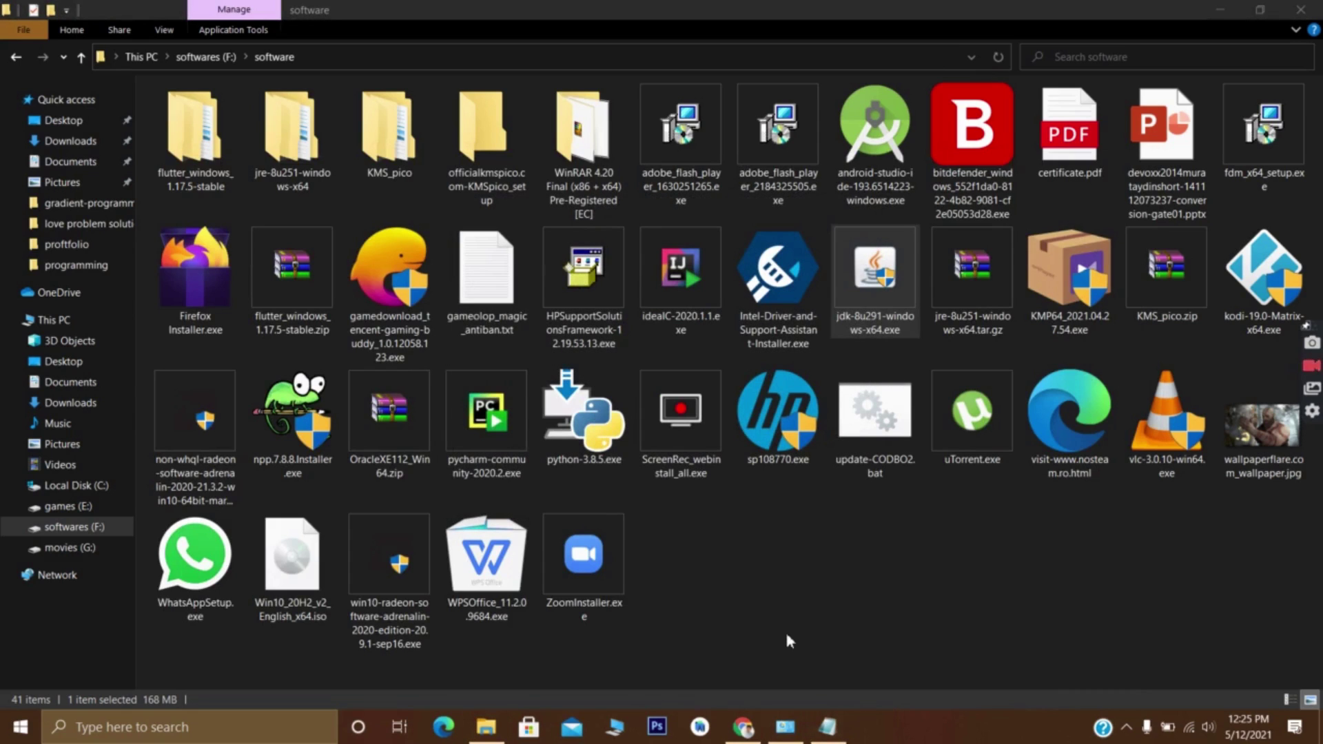
click(1220, 9)
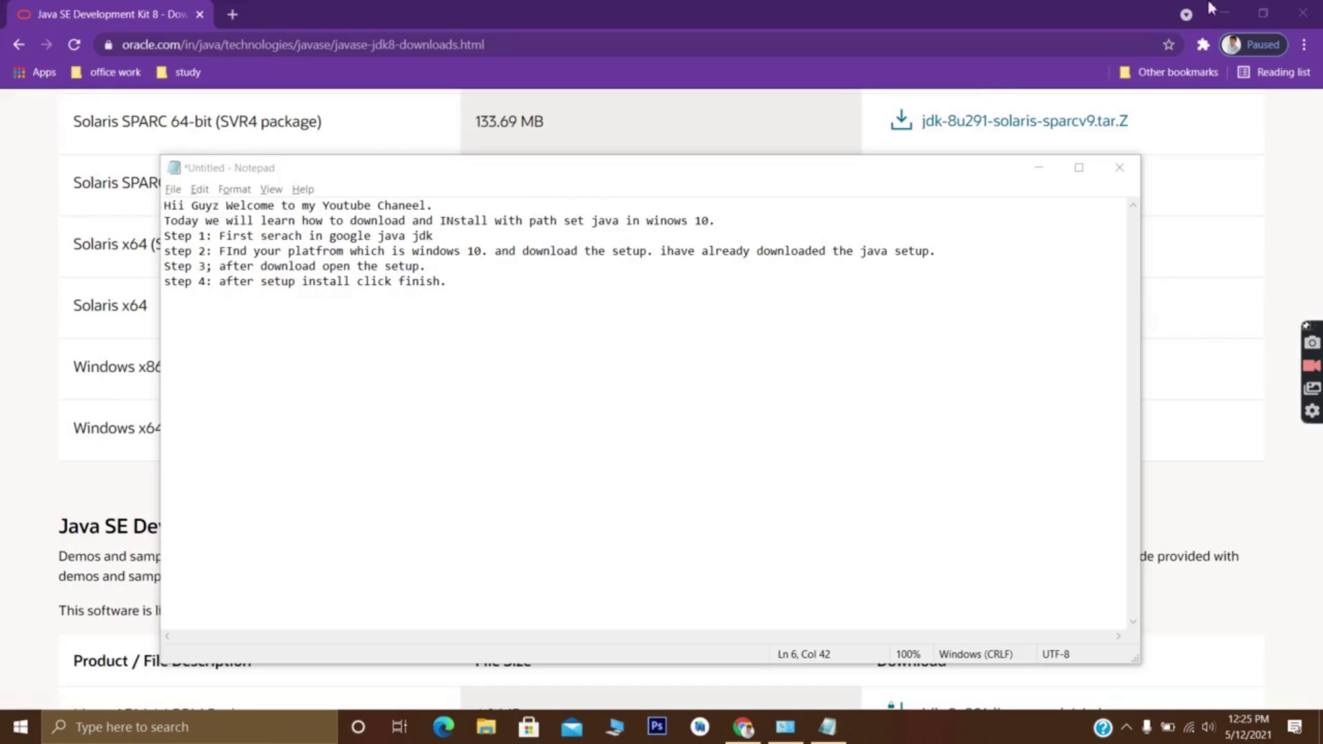
click(1302, 13)
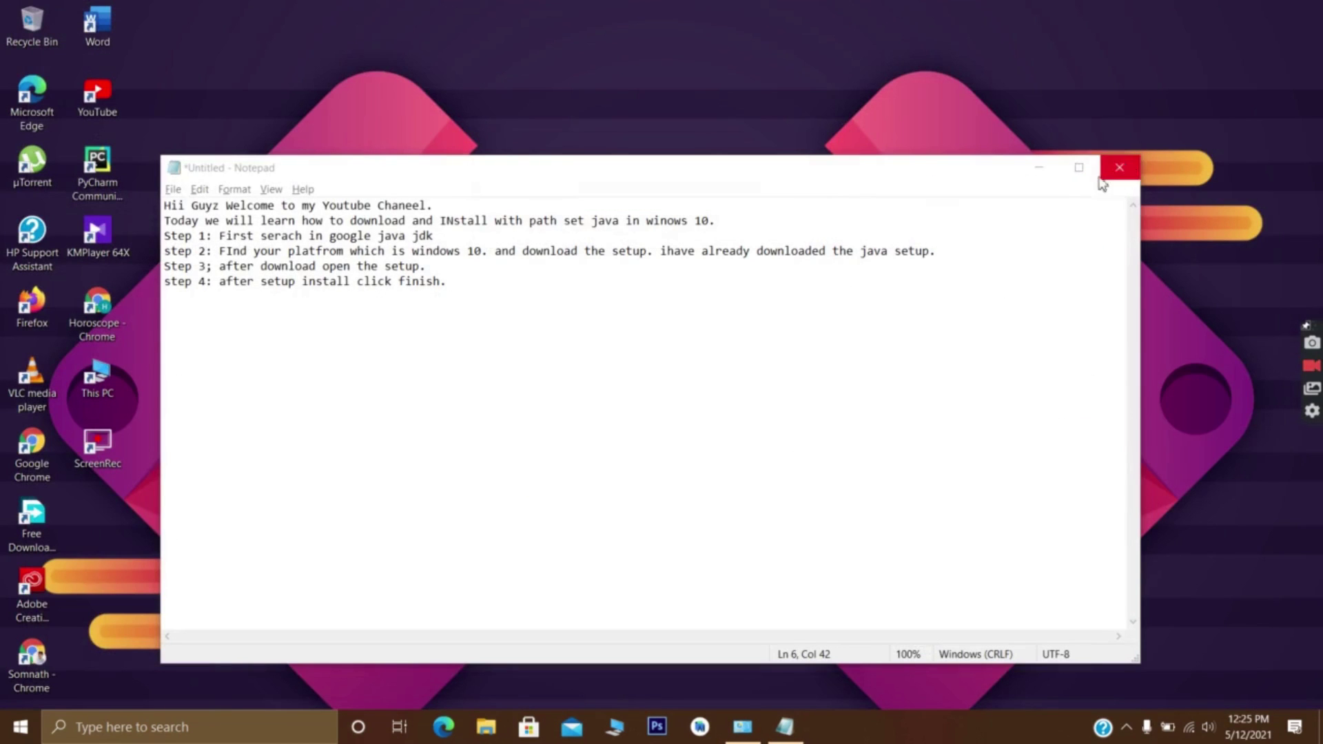
- Add the line "Step 5: then go to your c drive then programming files find java folder." to the Notepad notes
click(570, 296)
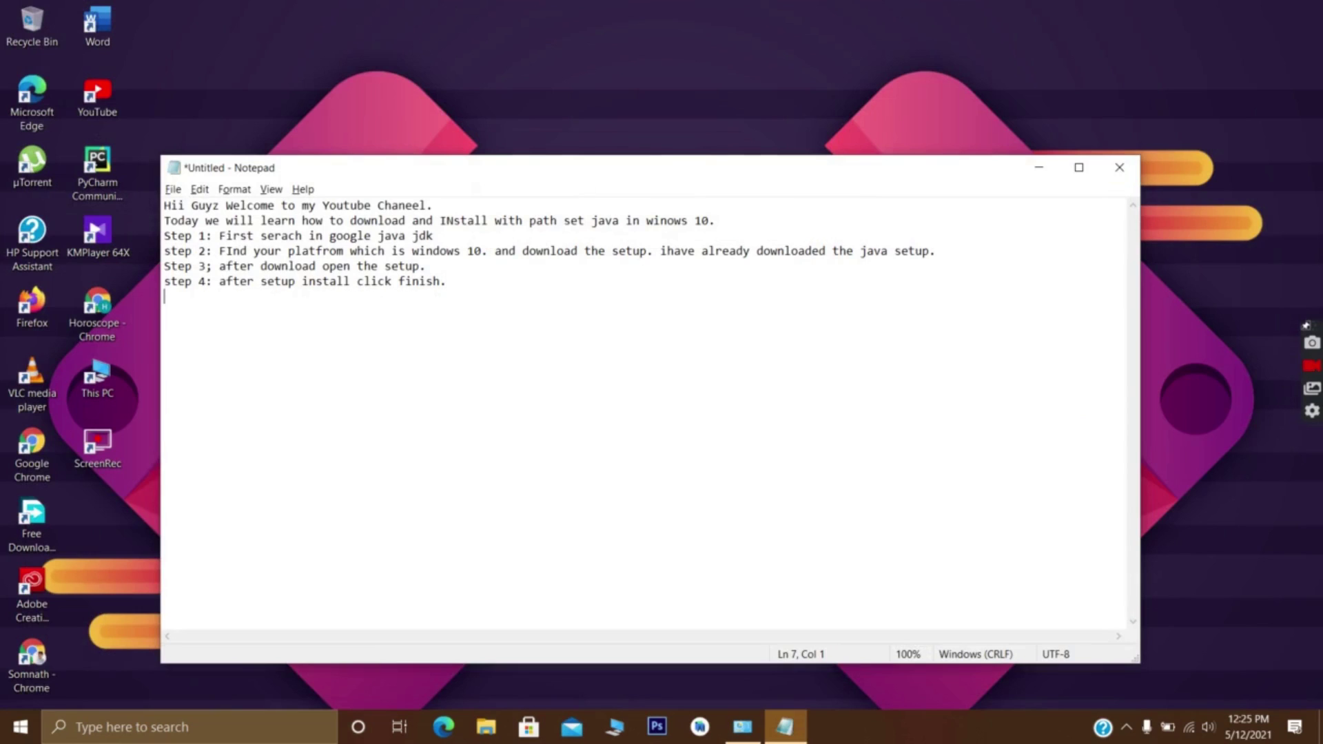
text(Step 5: then )
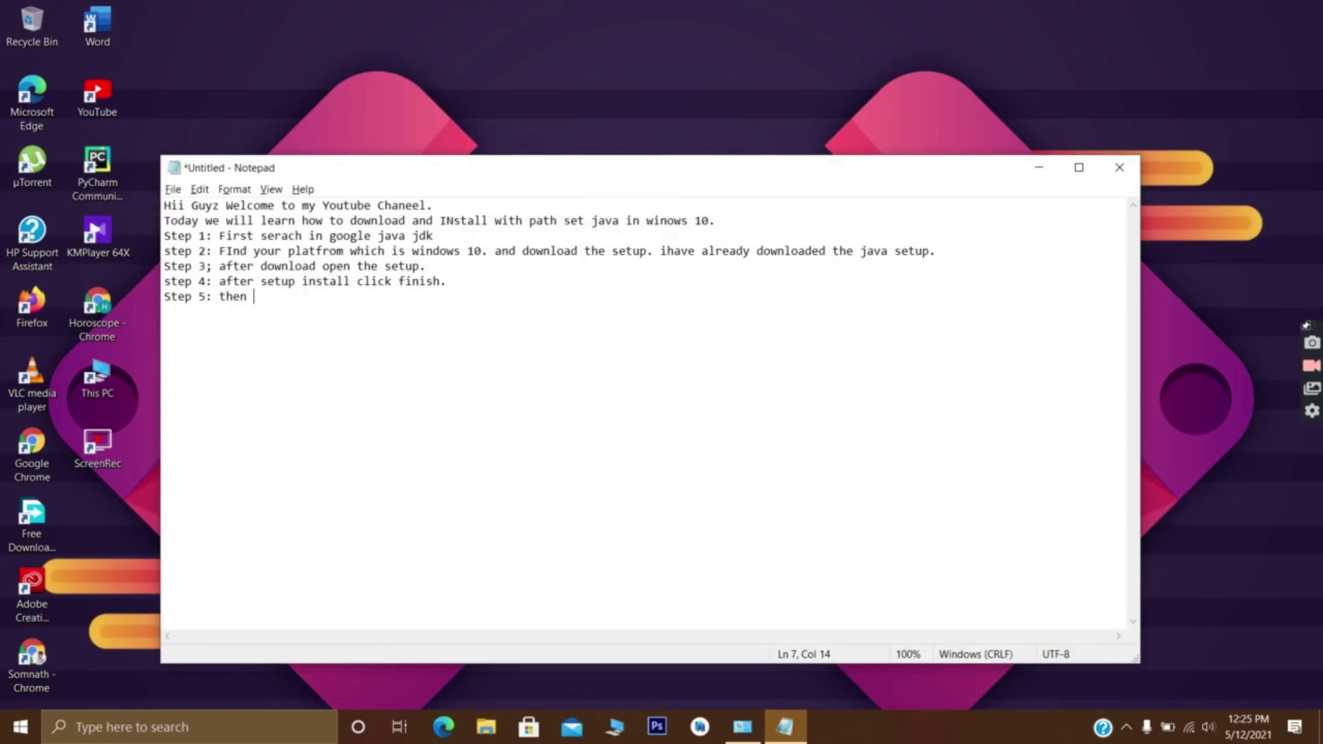
text(go to your c de)
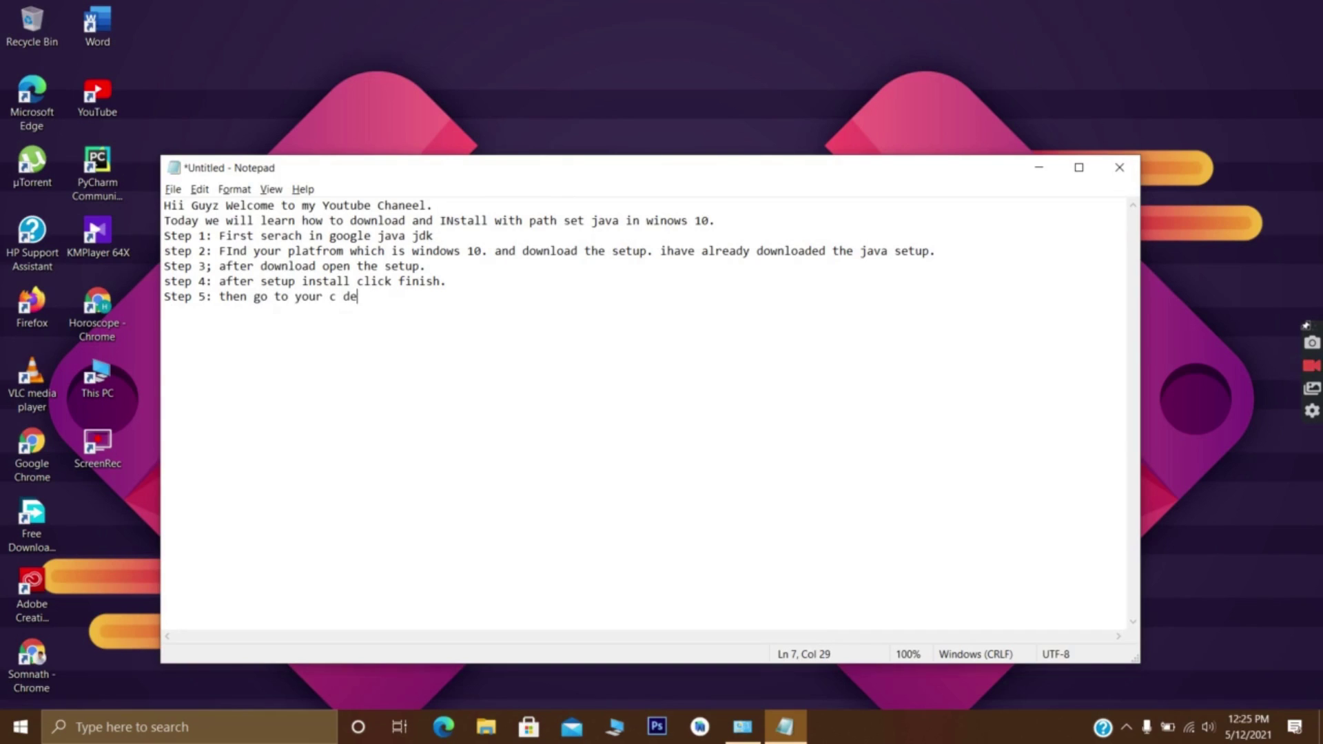
text(ive)
key(BackSpace)
key(BackSpace)
key(BackSpace)
key(BackSpace)
text(rive then programmi)
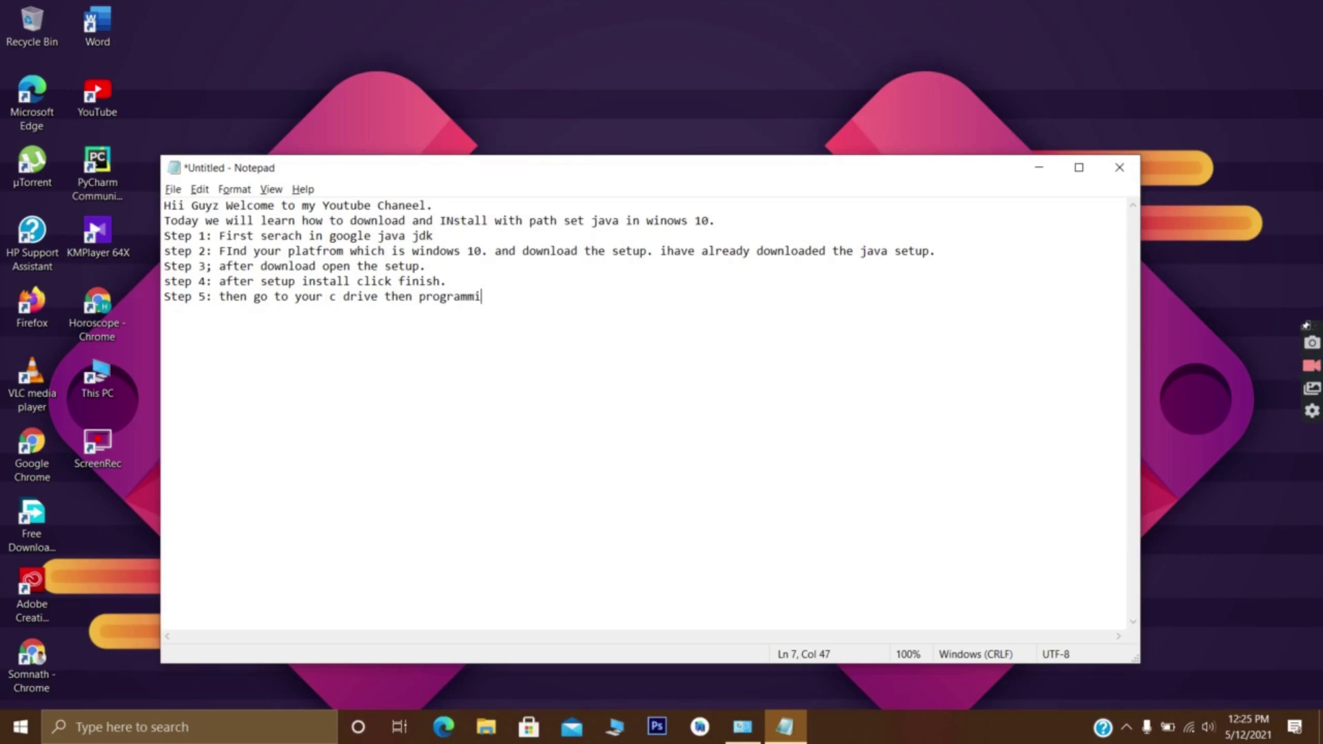
text(ng files find java )
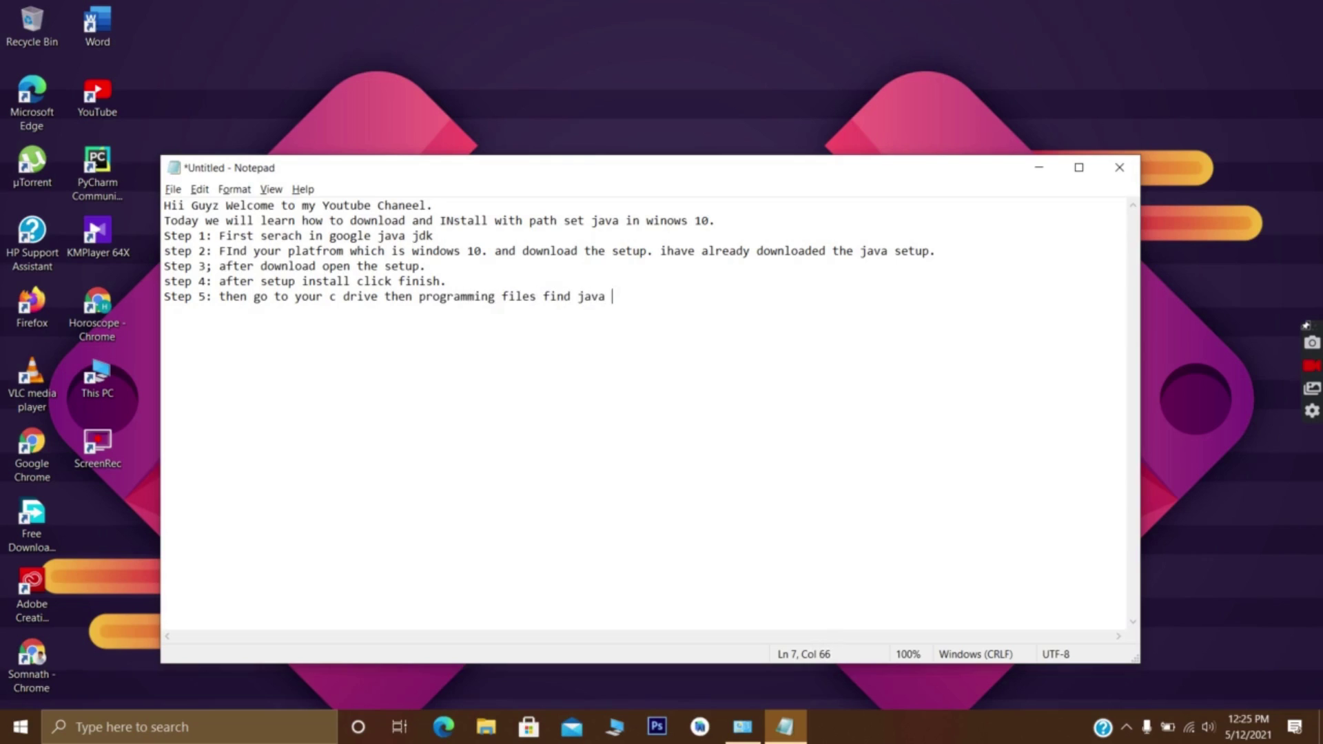
text(folder.)
- Open This PC in File Explorer and go to the C:\Program Files\Java folder
click(615, 737)
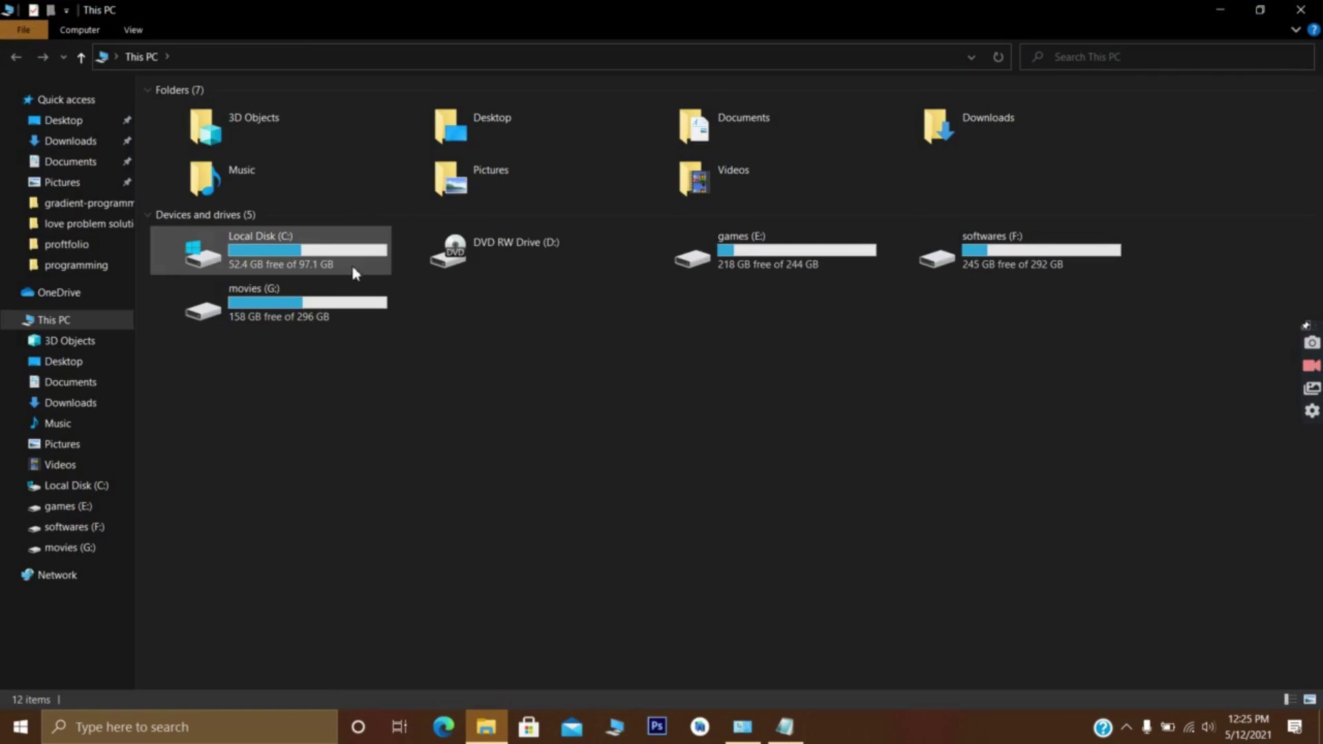
double_click(320, 259)
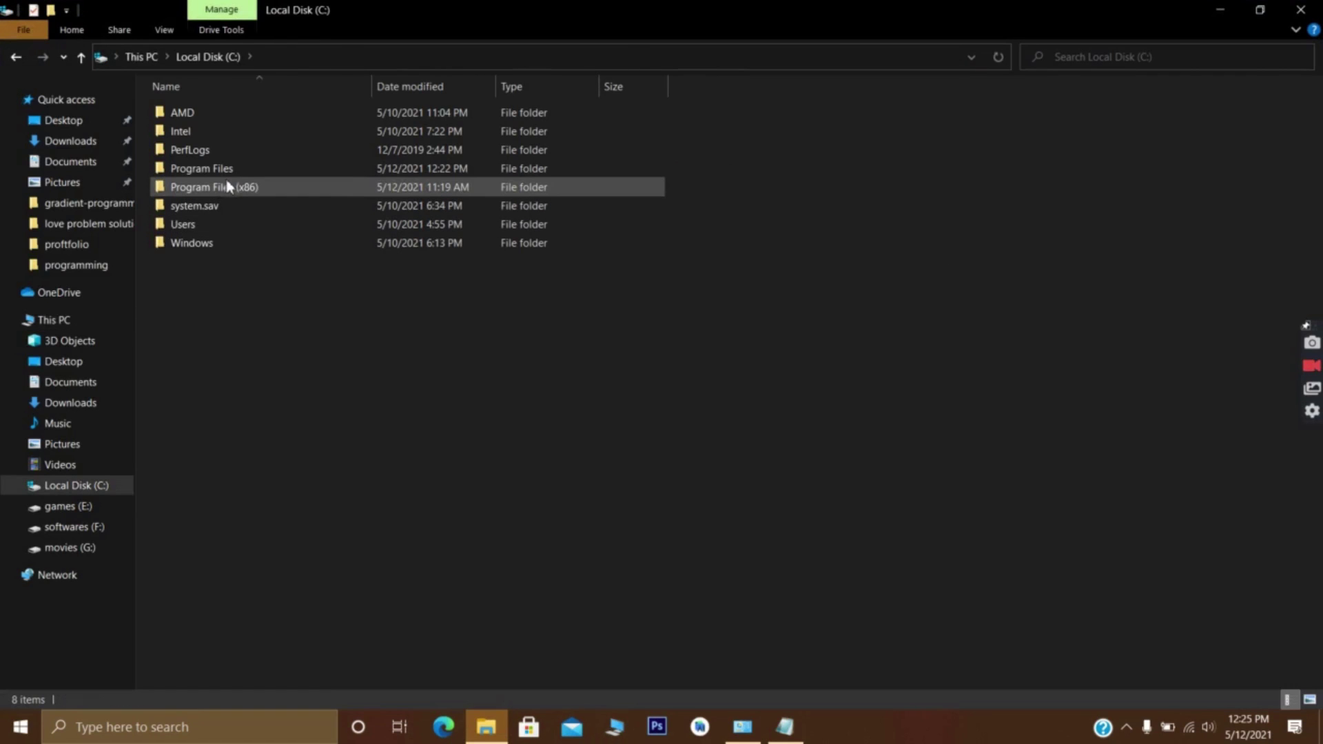
double_click(227, 186)
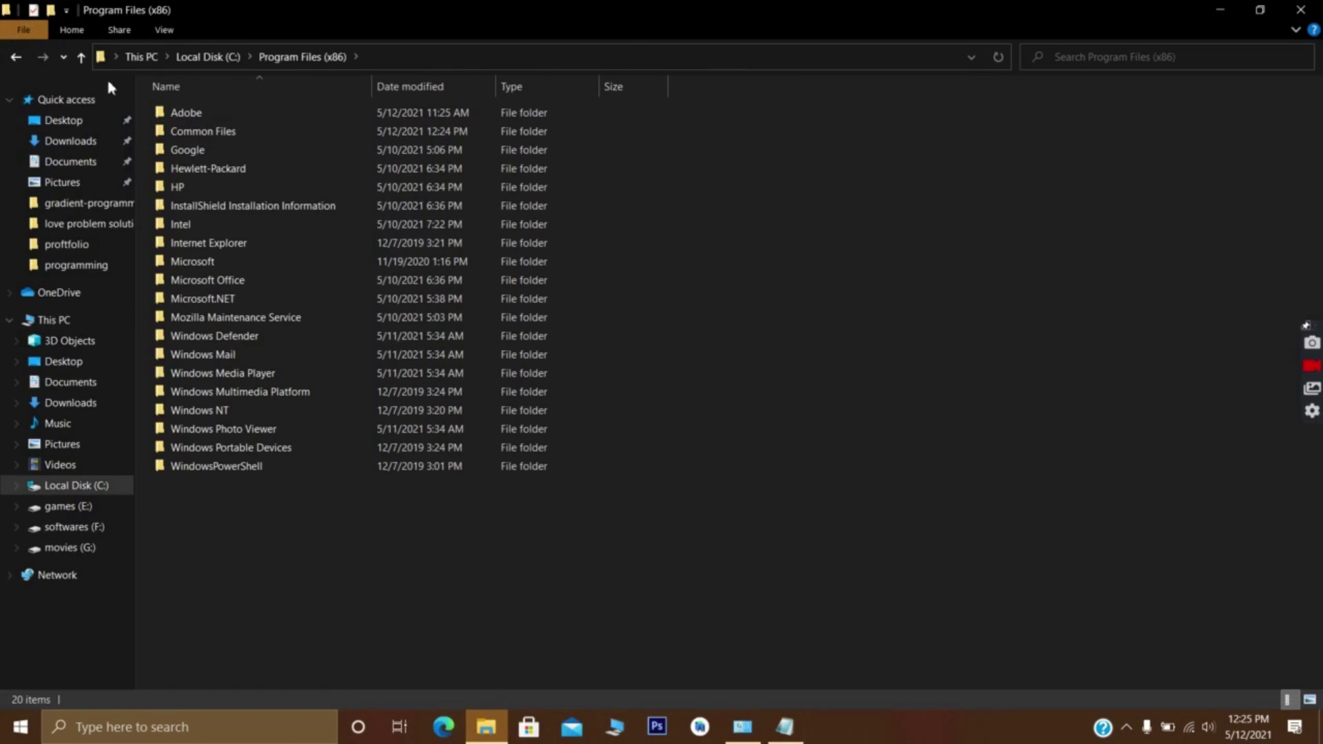
click(82, 58)
double_click(207, 168)
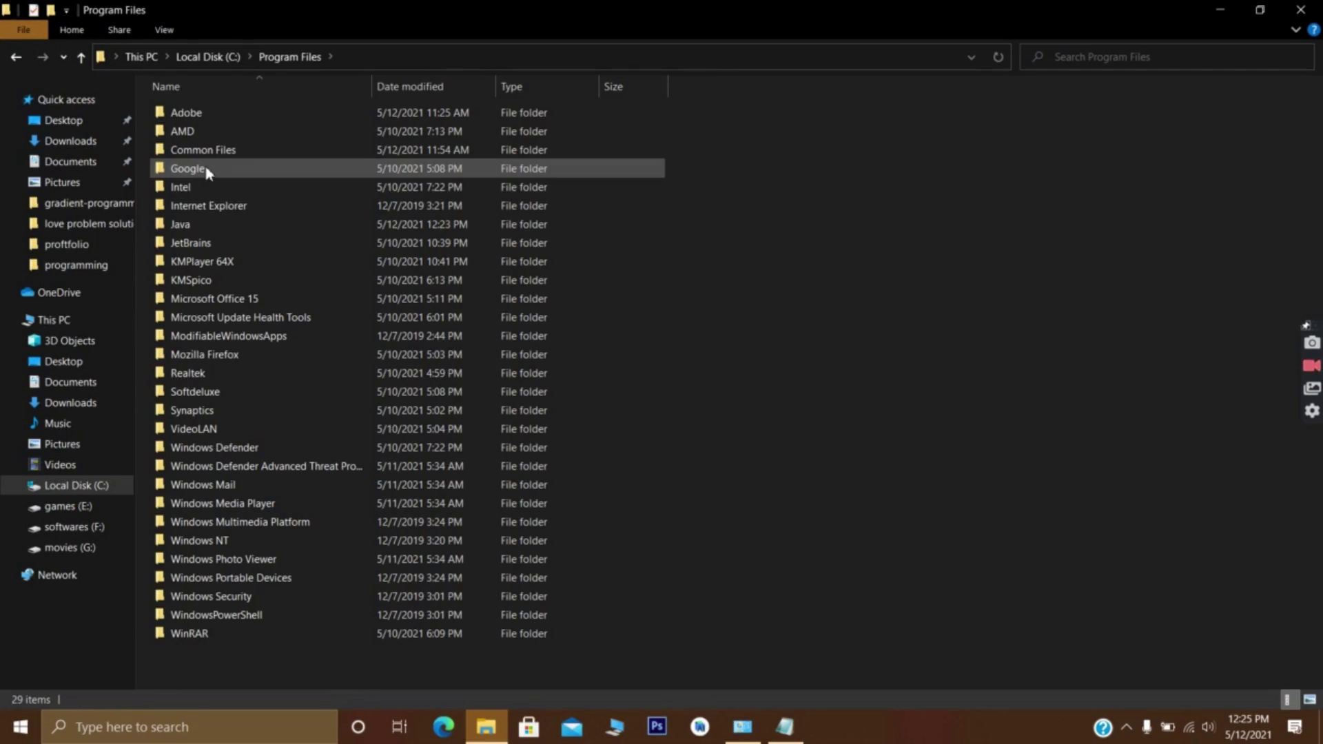
double_click(216, 225)
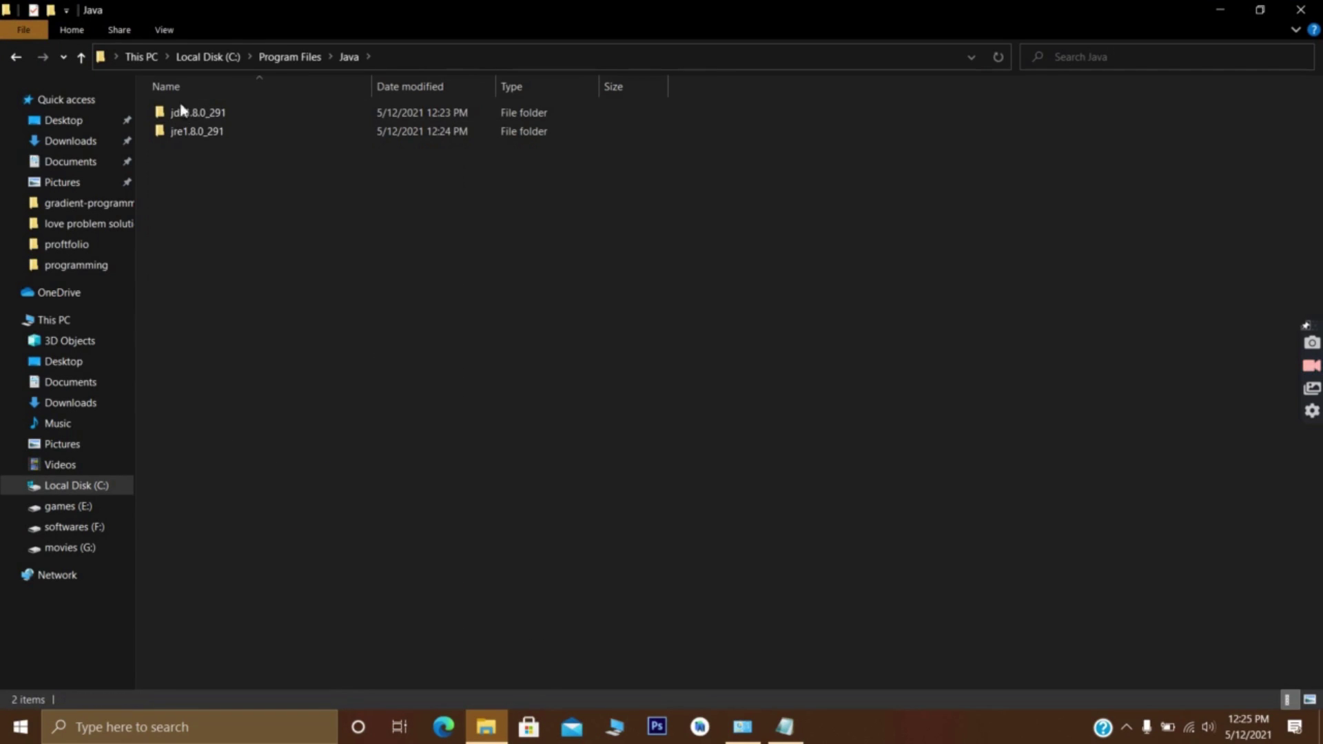
- Open the bin folder inside jdk1.8.0_291 and copy its full path
click(219, 117)
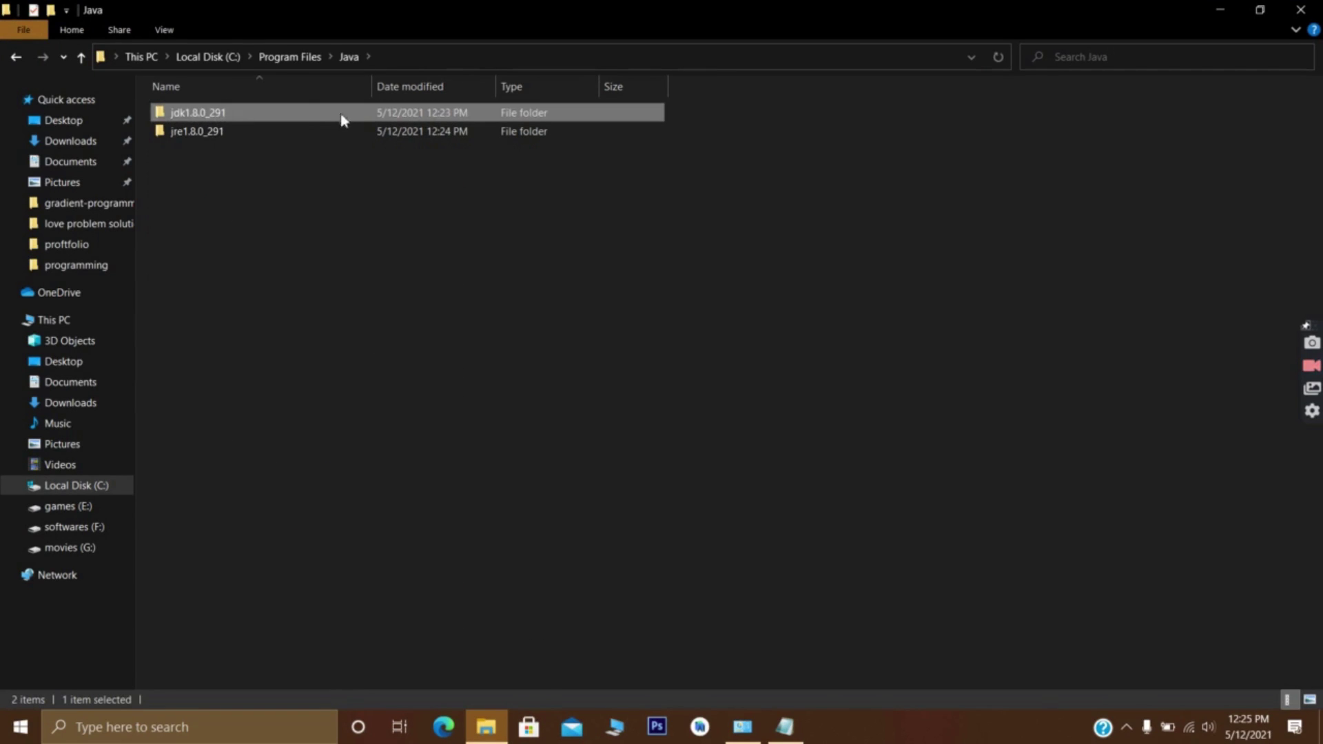
double_click(315, 121)
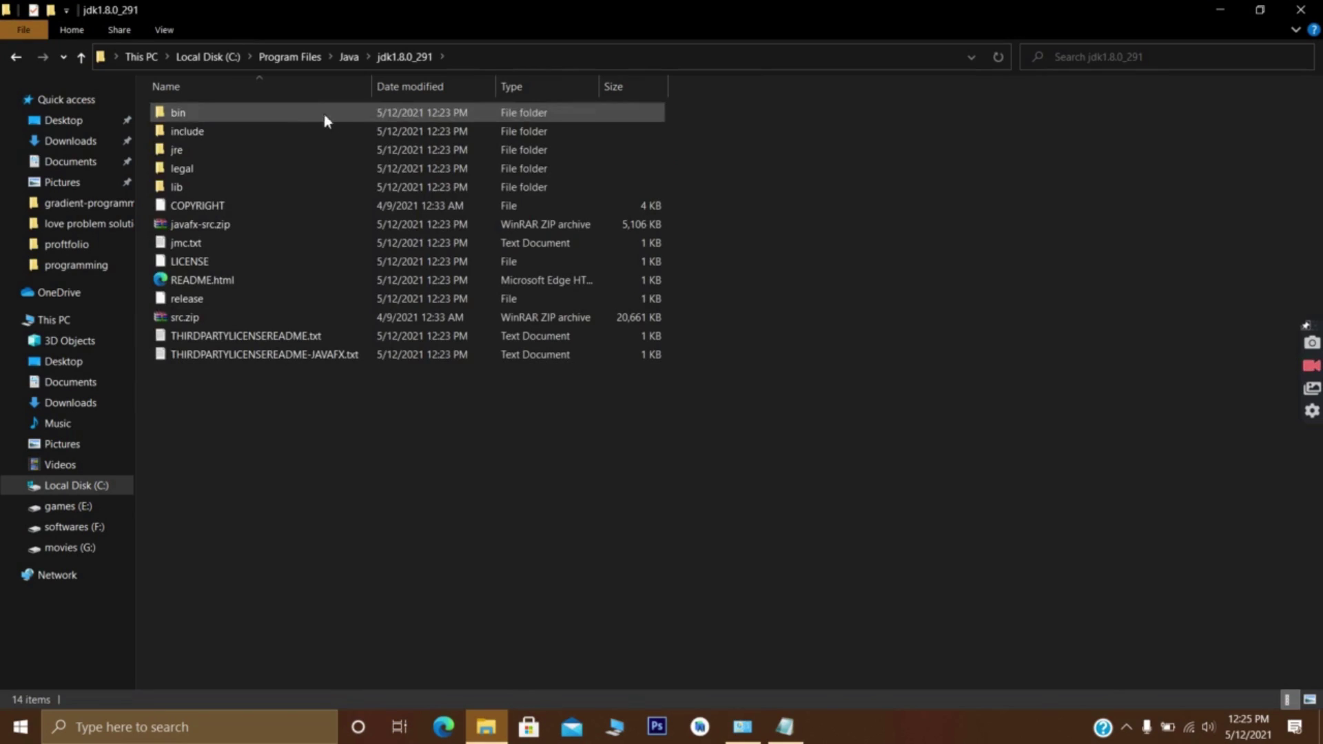
click(240, 118)
double_click(241, 117)
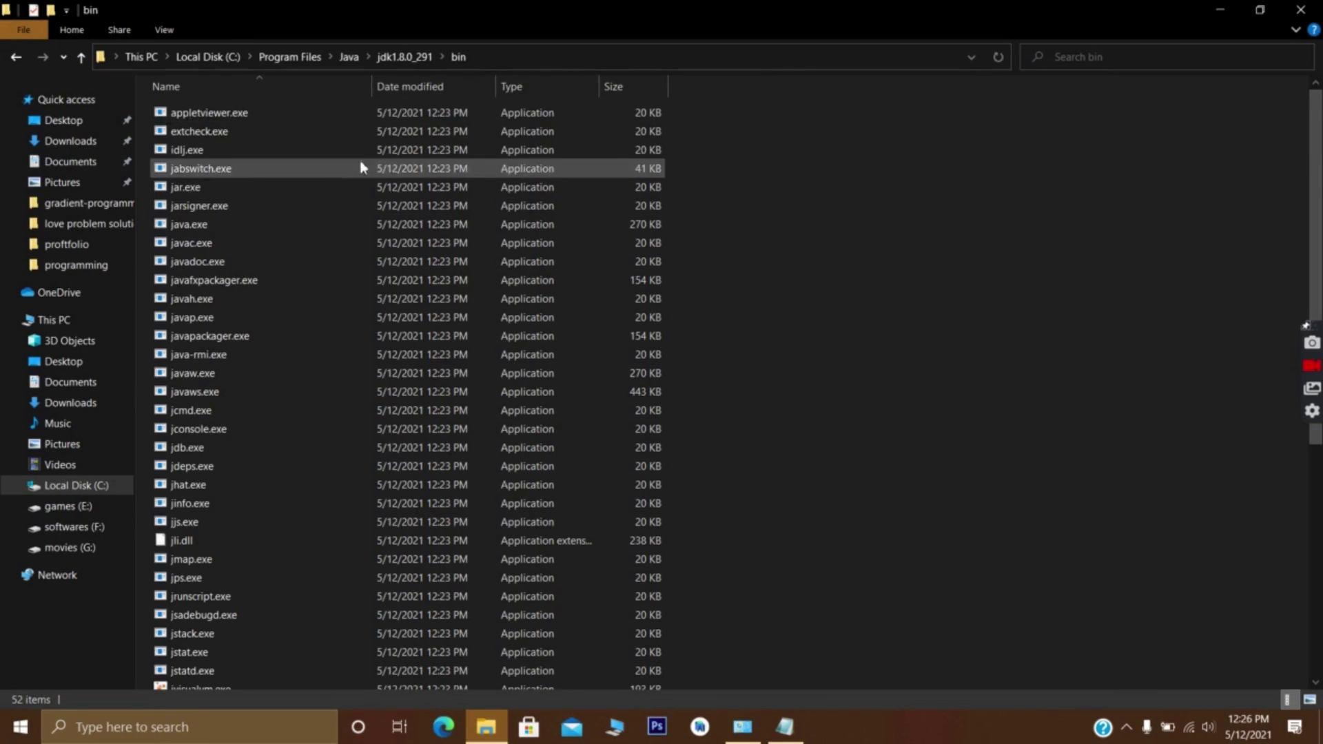
click(493, 54)
key(ctrl+c)
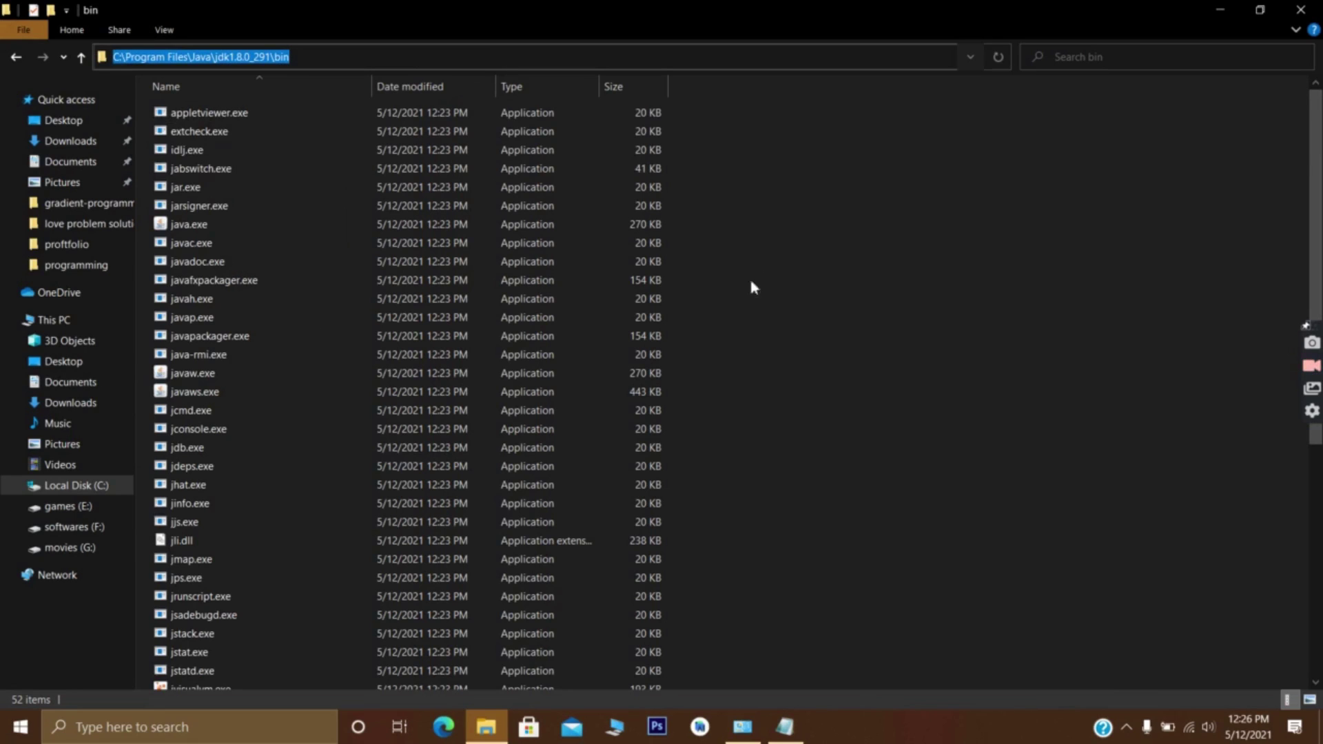
- Switch to Notepad and add "Step 5: copy the whole path C:\Program Files\Java\jdk1.8.0_291\bin." and "Step 6: go to properties." as separate lines
click(784, 727)
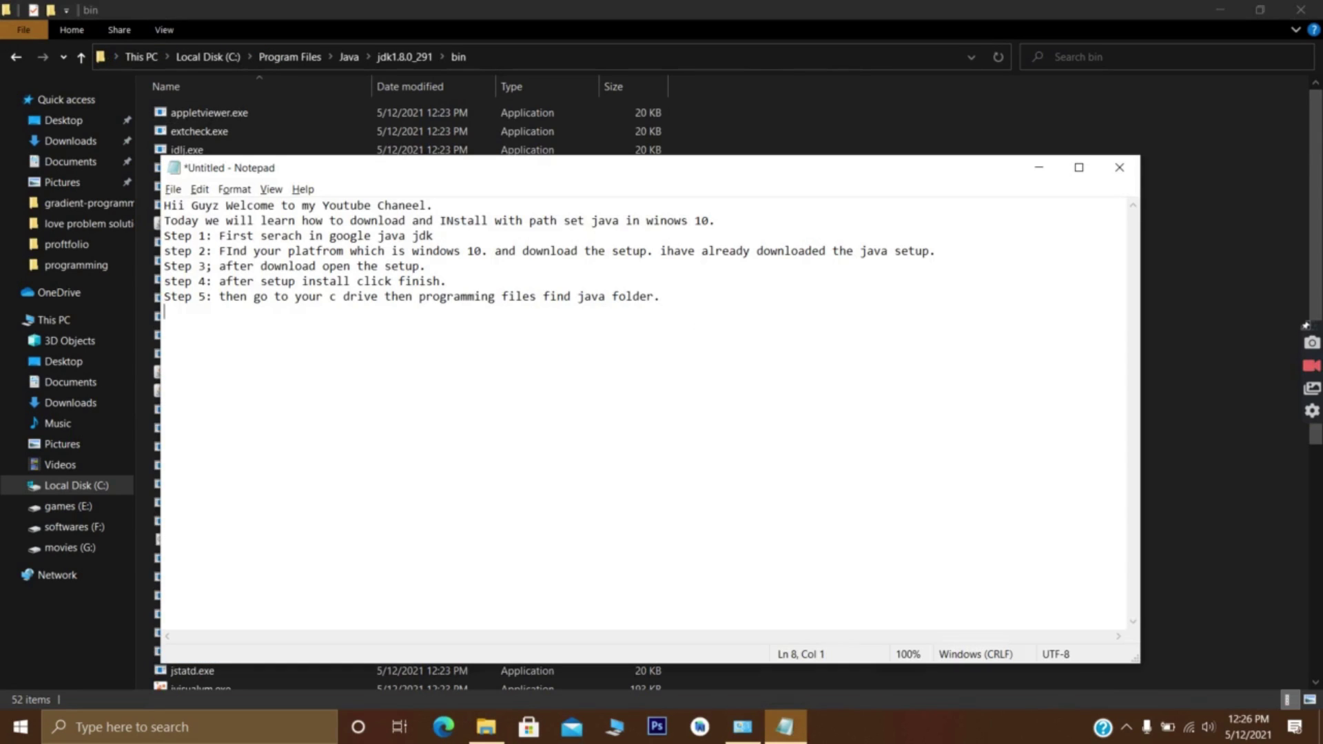
text(Step 5: copy the wh)
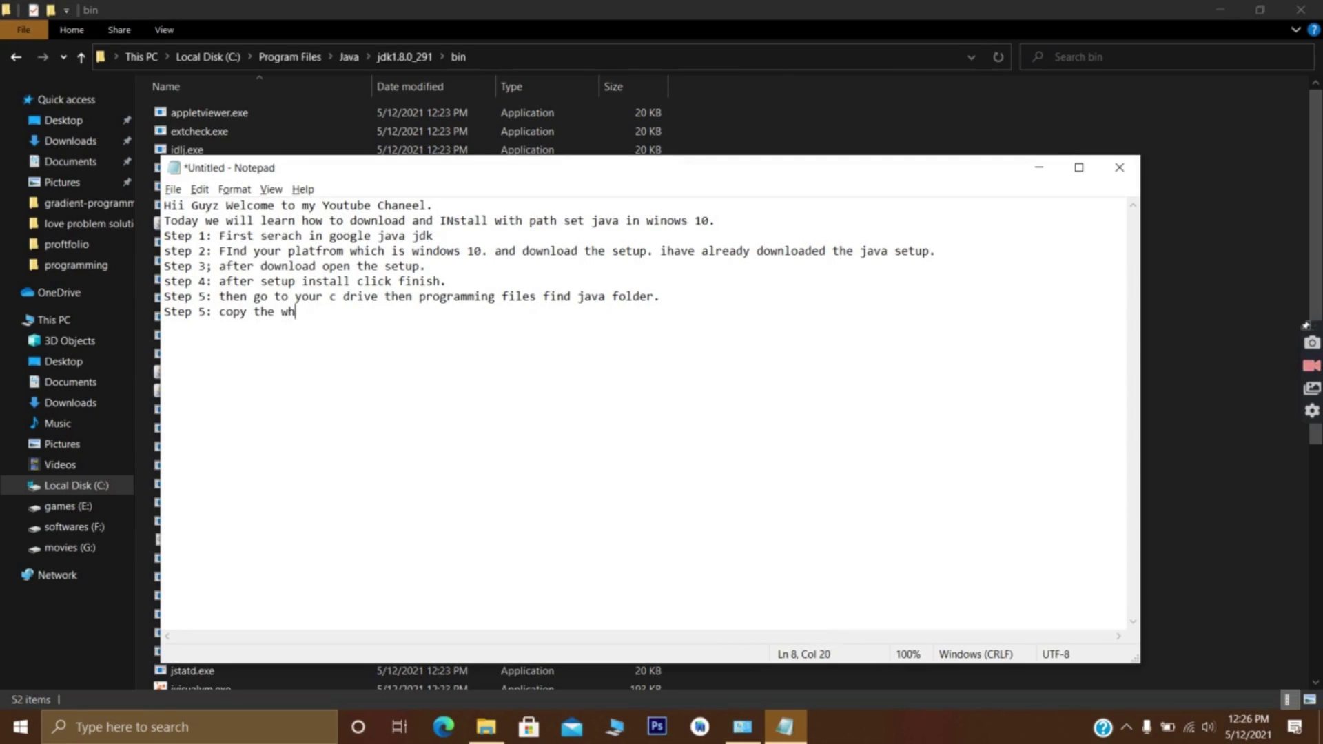
text(ole path)
key(ctrl+v)
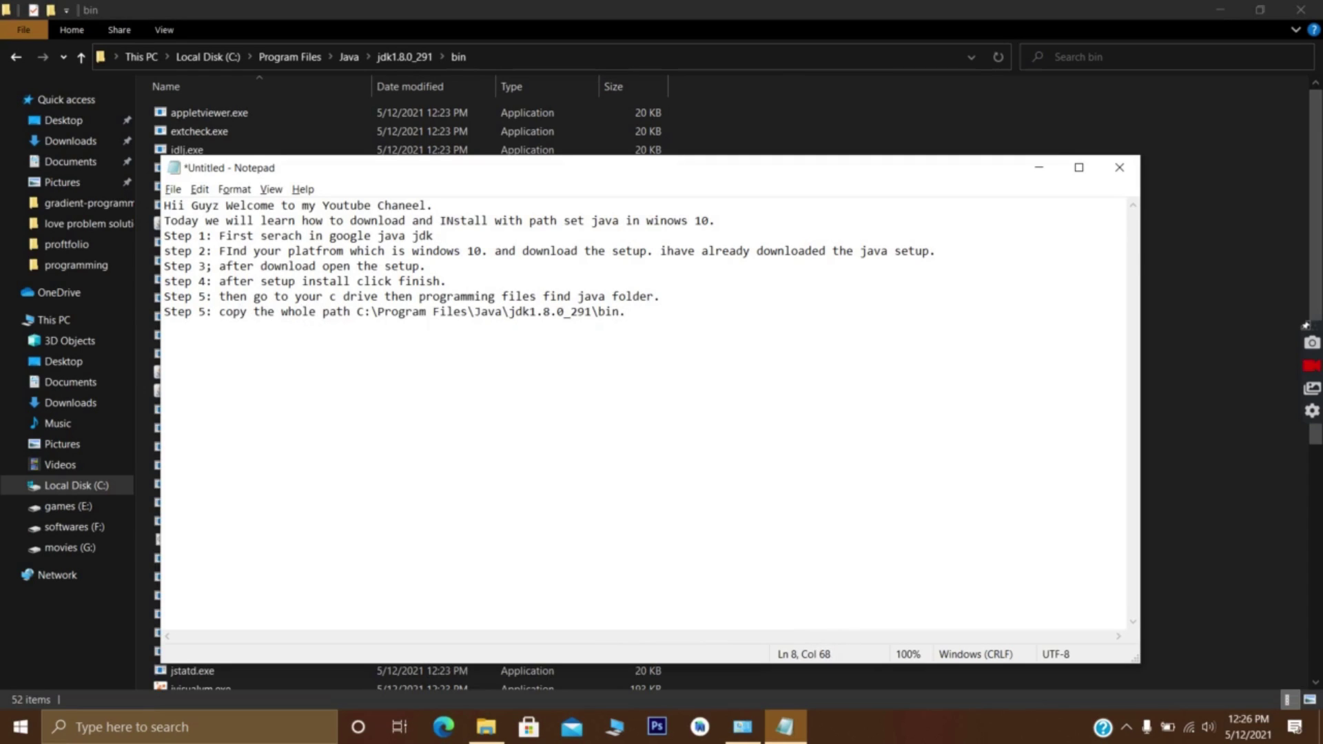
text(Step 6 : go to p)
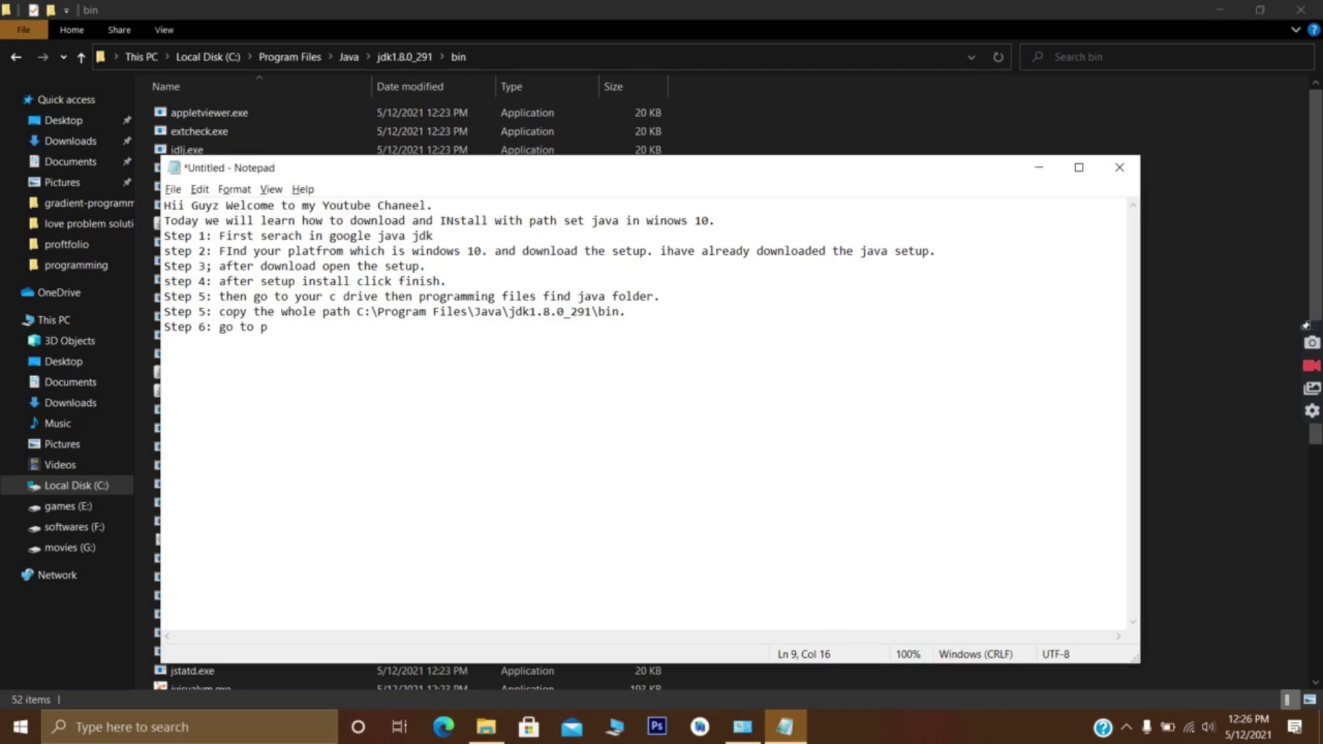
text(roperties.)
- Return to File Explorer, open This PC's properties and bring up the Environment Variables dialog from the advanced system settings
click(1039, 167)
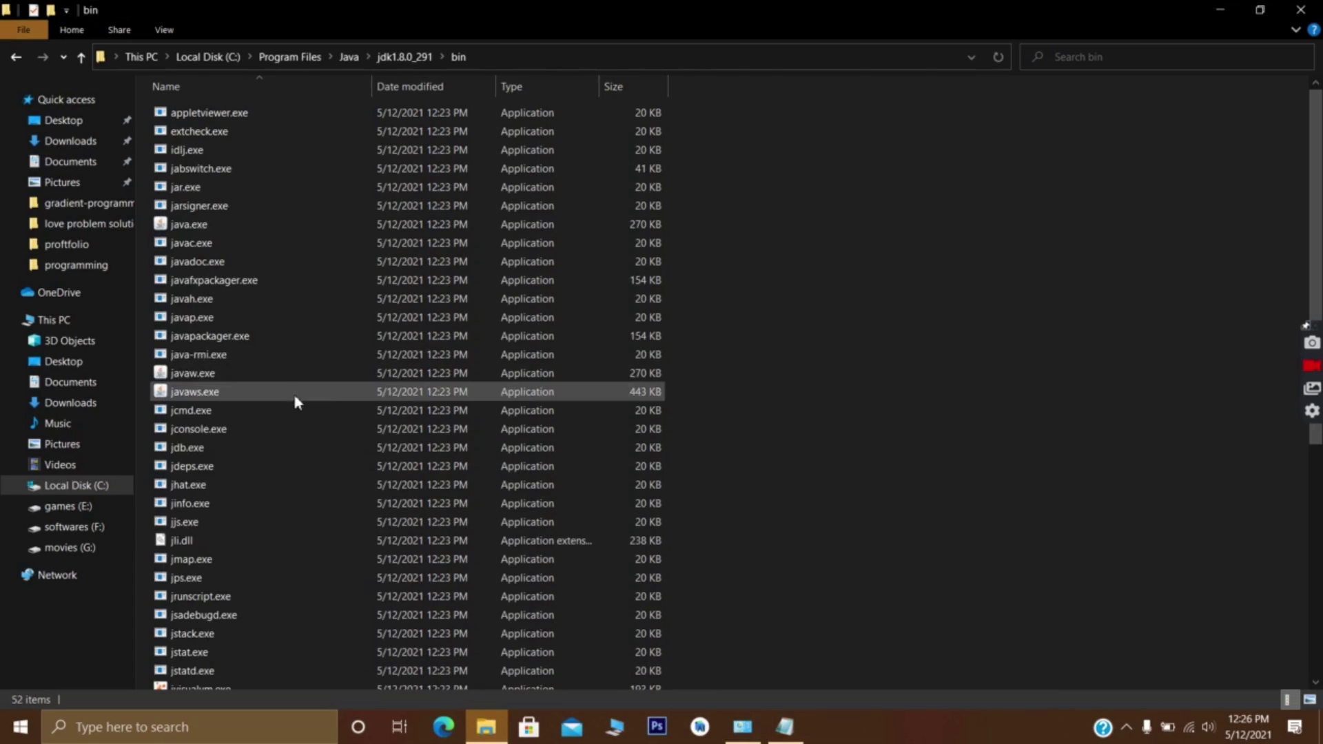
click(97, 321)
right_click(702, 449)
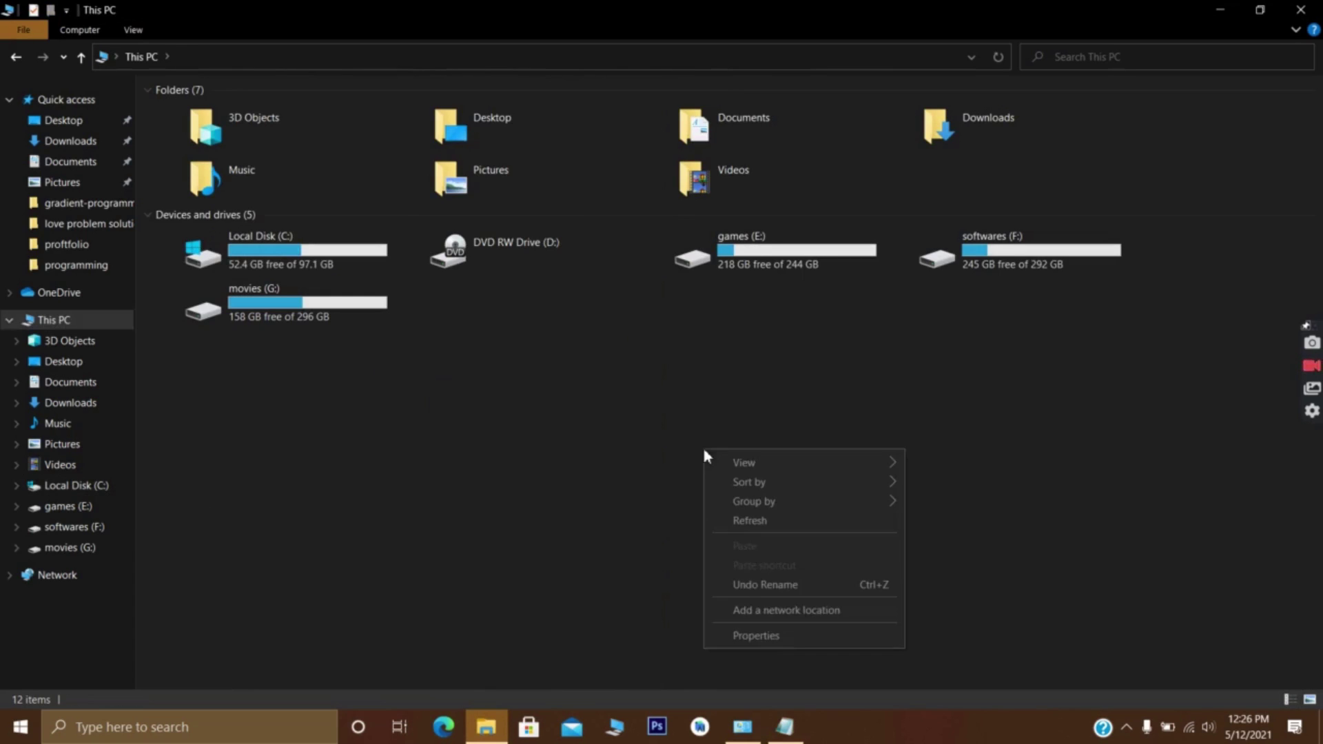
click(755, 643)
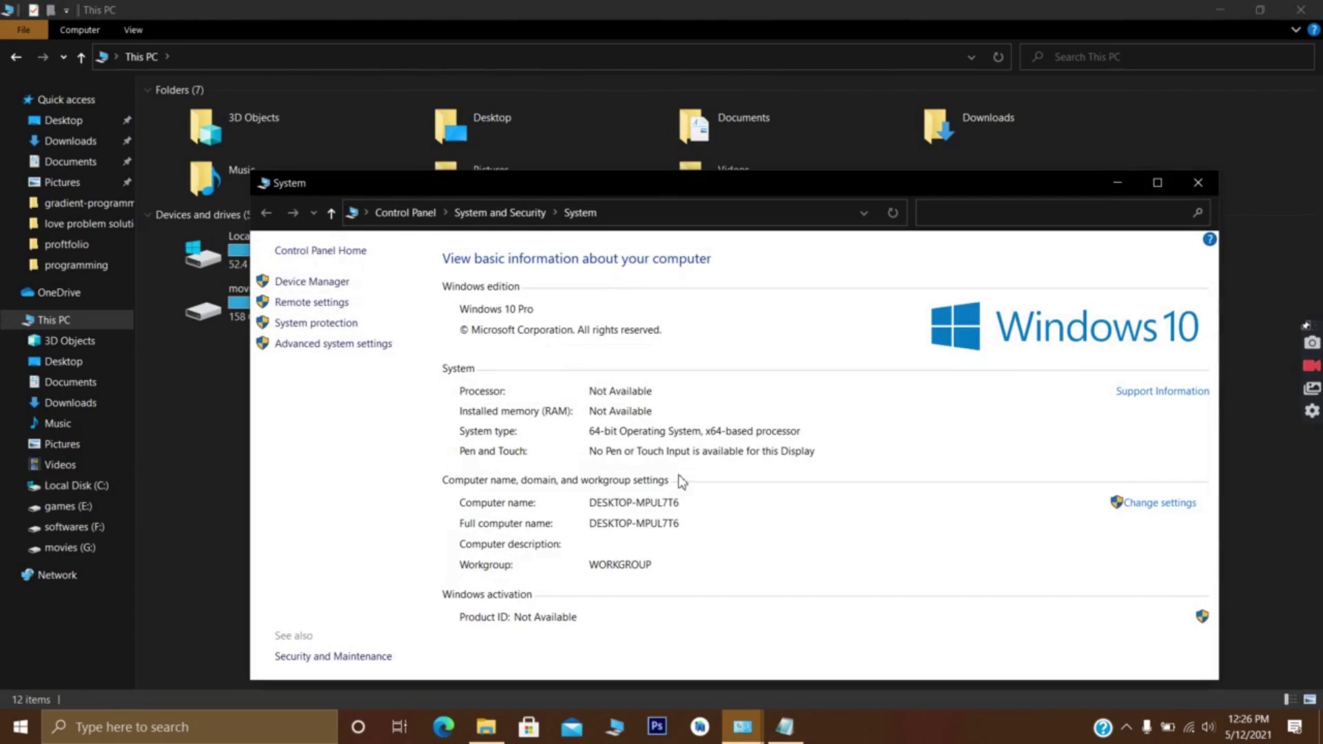
click(339, 345)
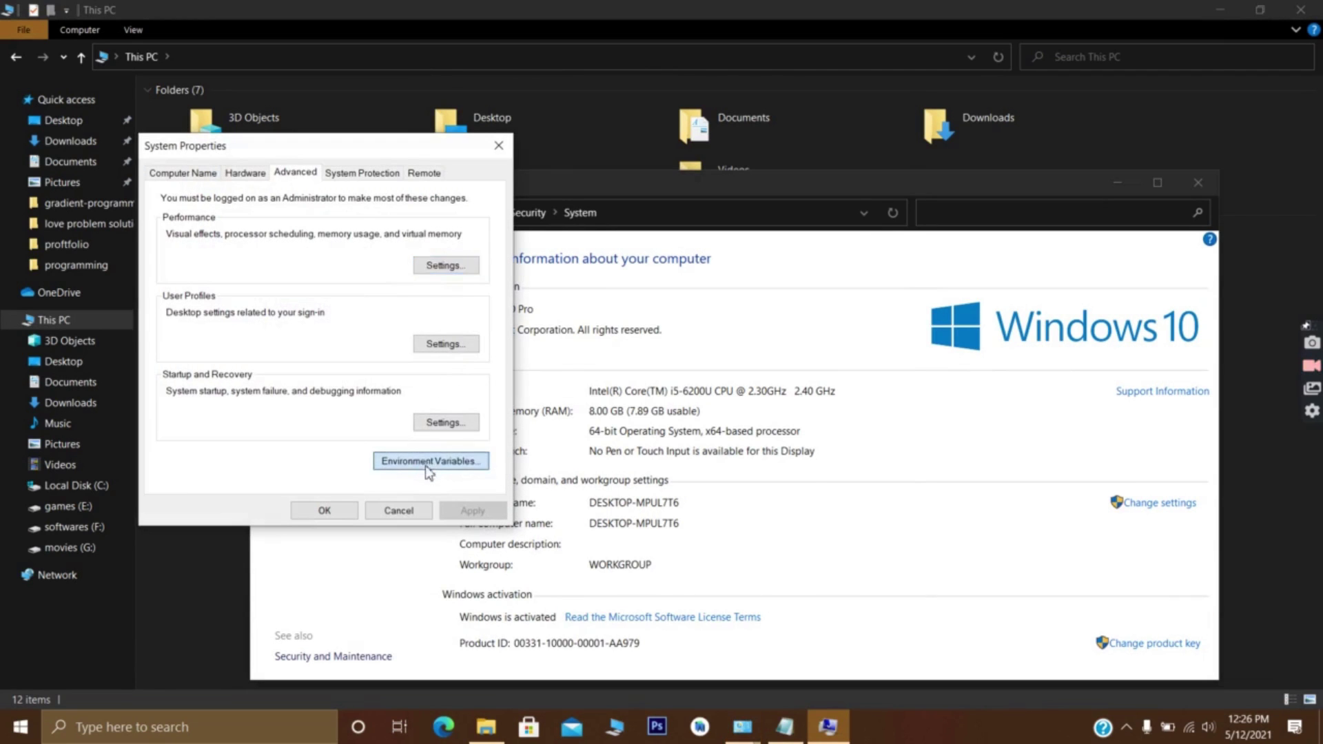
click(428, 461)
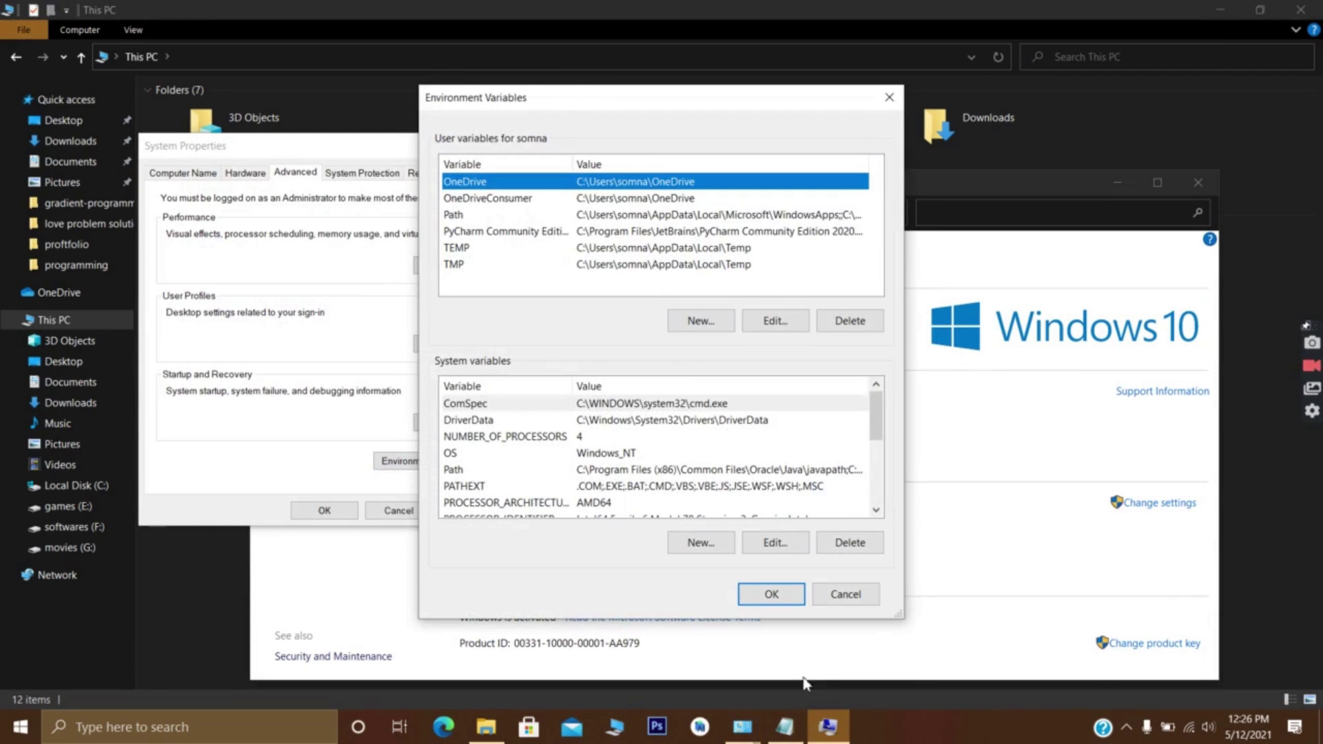
- Switch to Notepad and add "Step 7: then search for path. if you have it then it ok oterwise create a variabel name it as path."
click(784, 727)
key(Return)
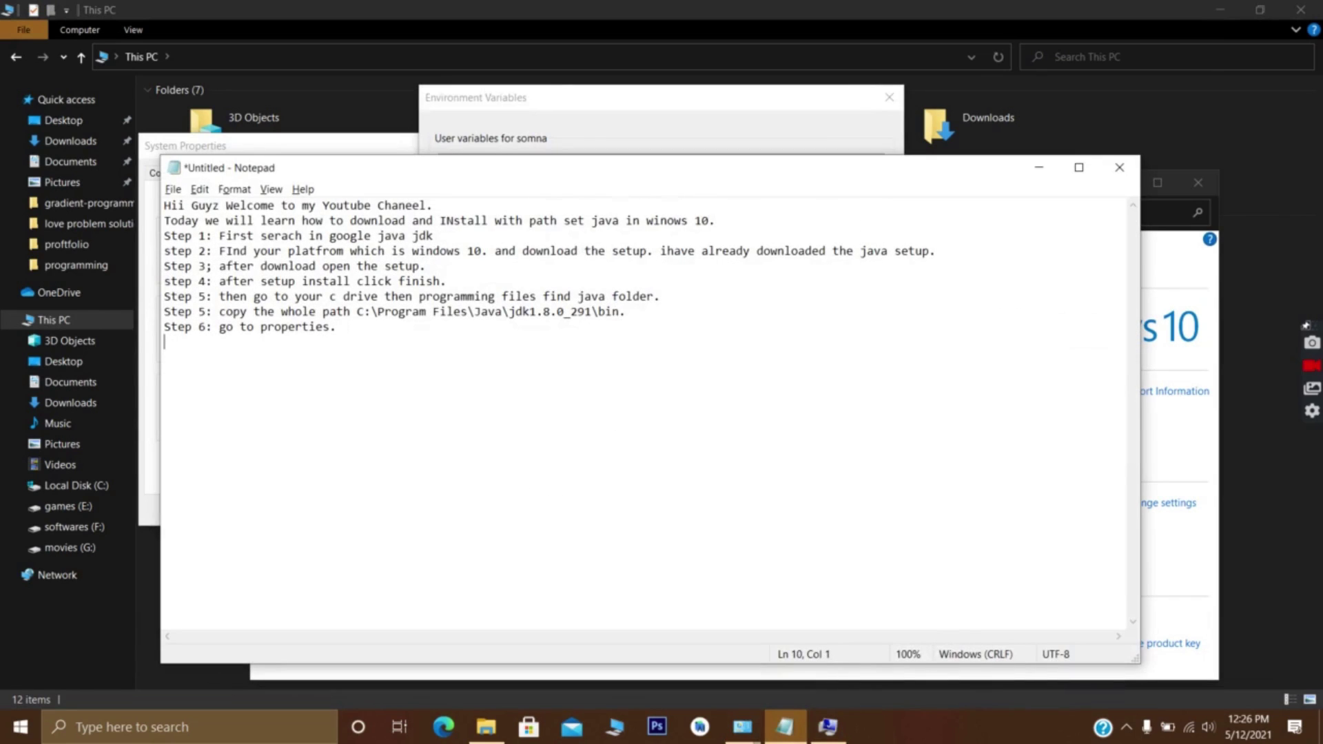
text(Step 7: then sea)
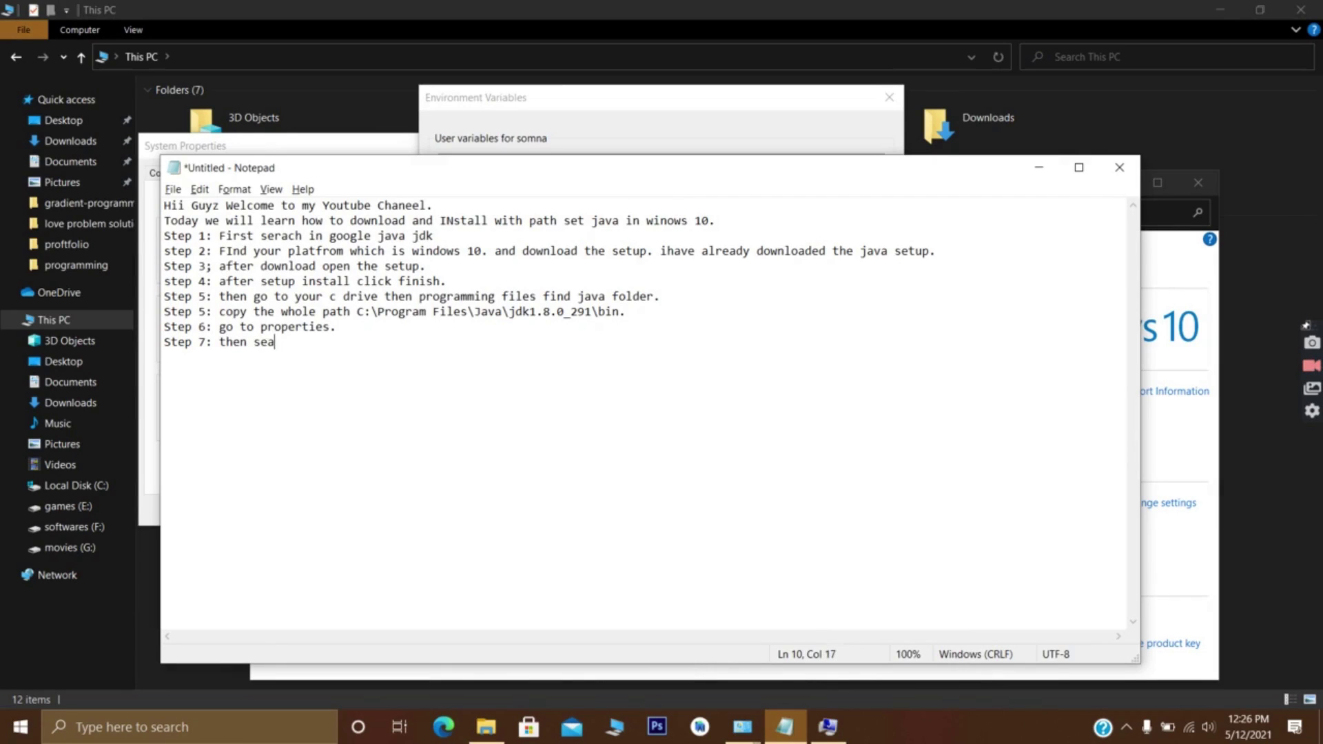
text(rch for pat)
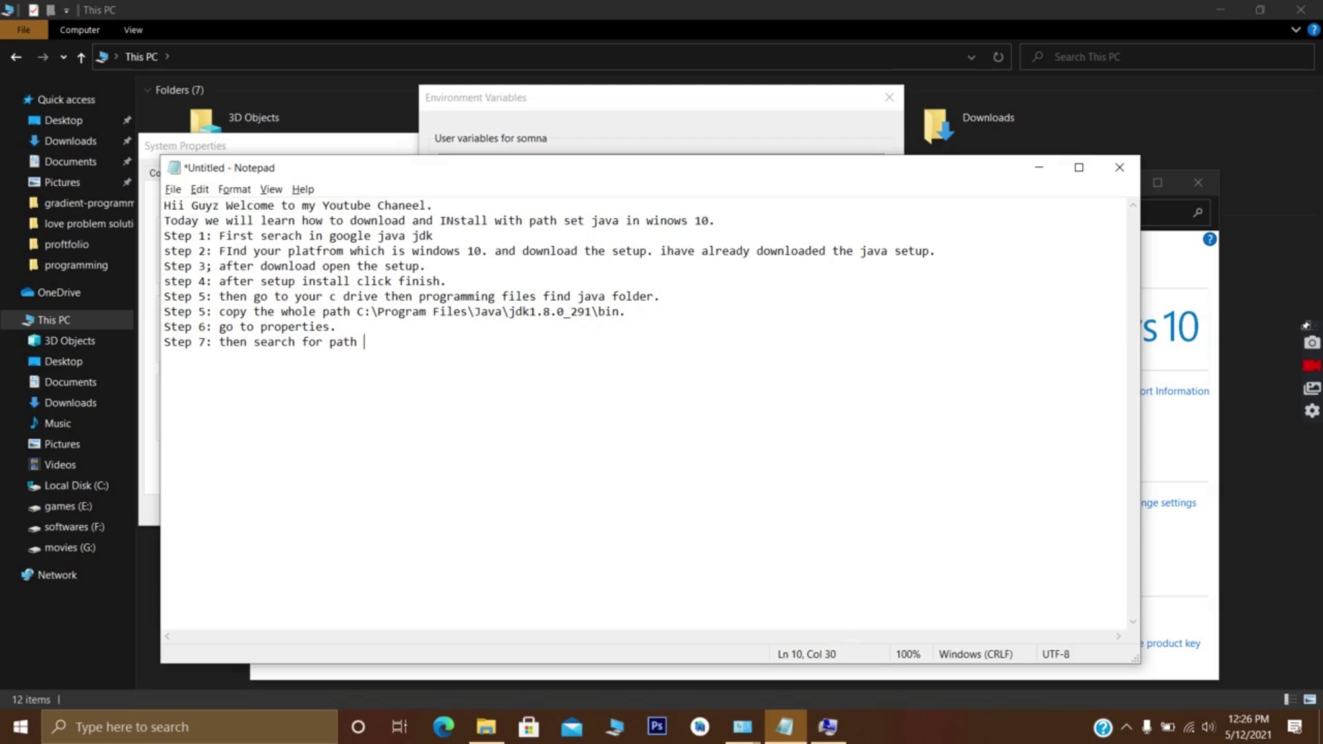
text(h. if you have it then it )
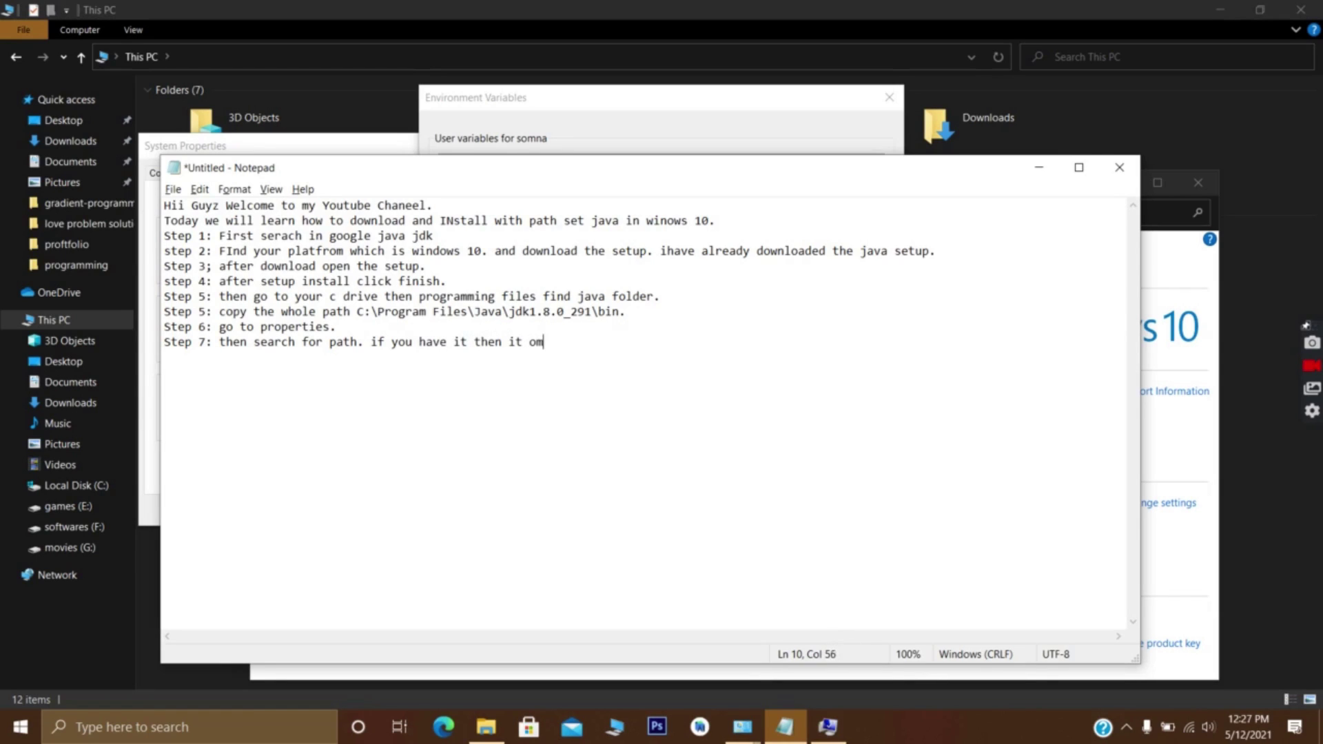
text(ok oterwise crea)
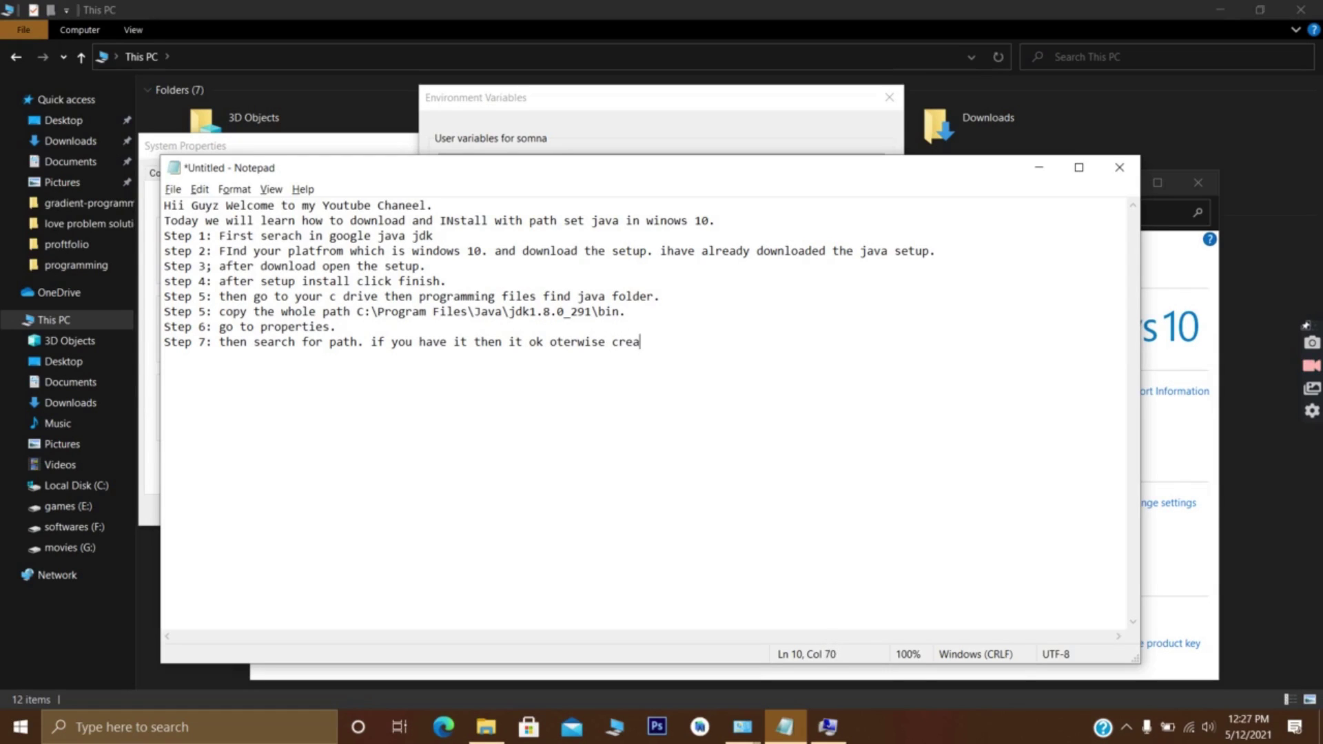
text(te a variabl)
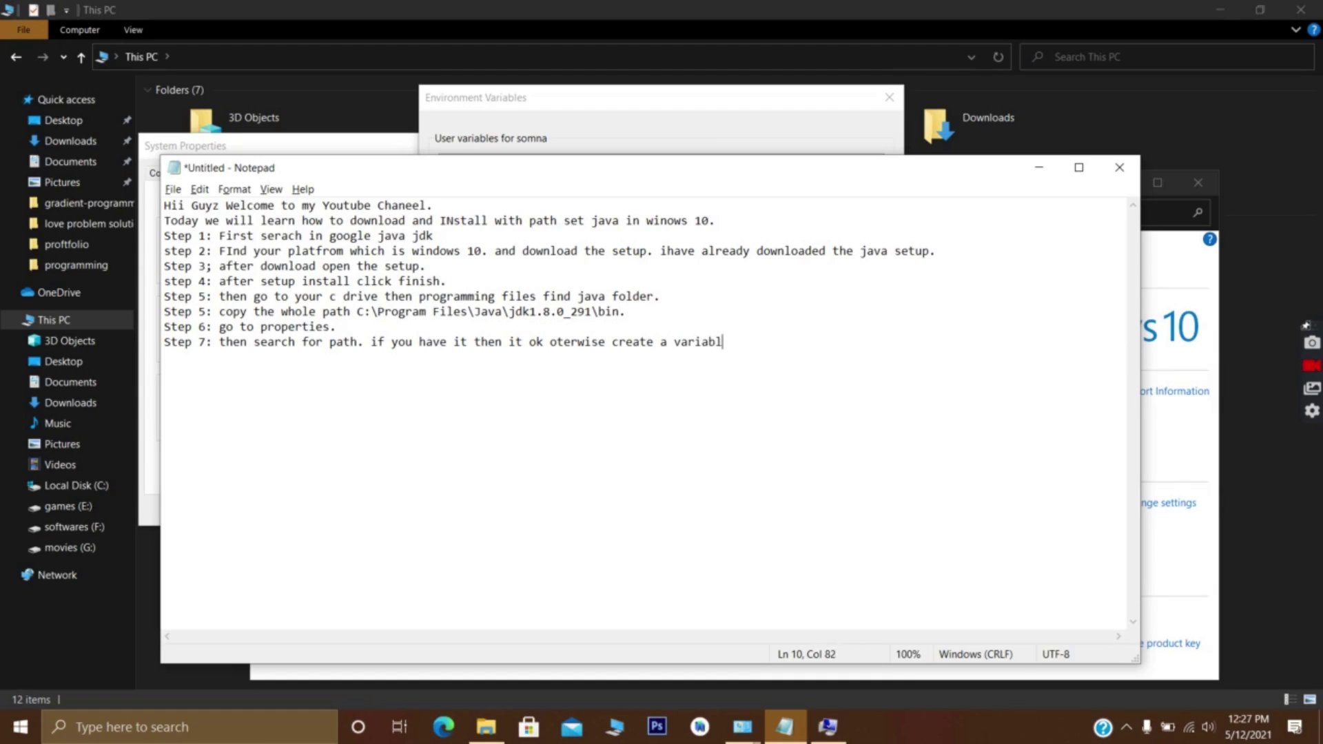
key(BackSpace)
text(el name it as path.)
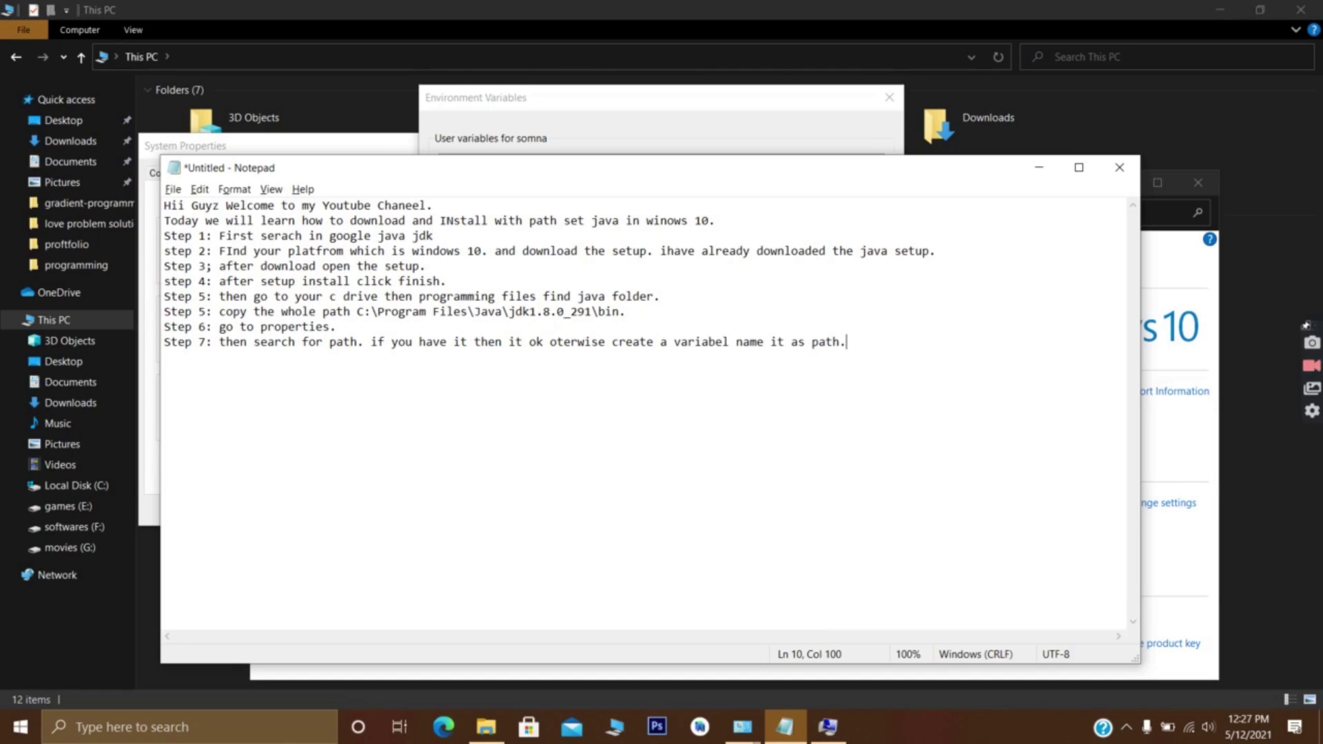
- Return to Environment Variables and fill in a new system variable named path with the value C:\Program Files\Java\jdk1.8.0_291\bin
click(1039, 167)
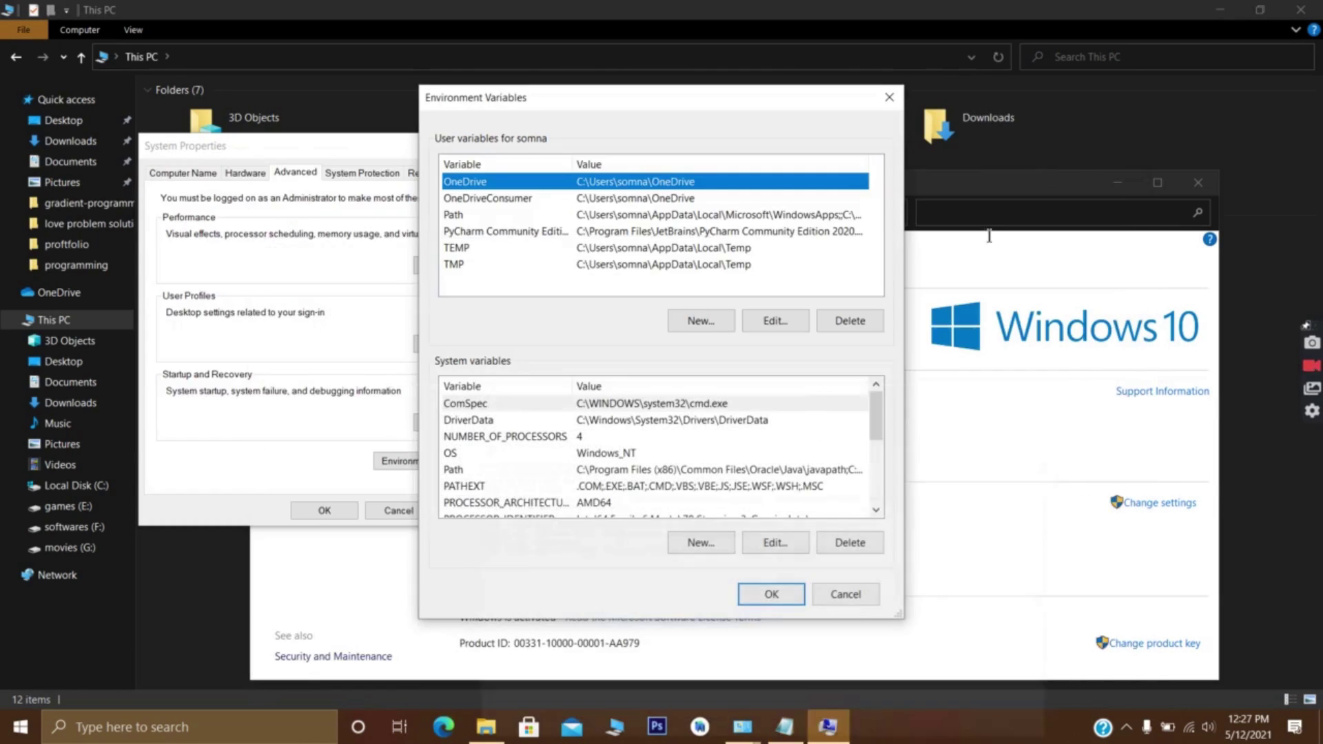
click(708, 543)
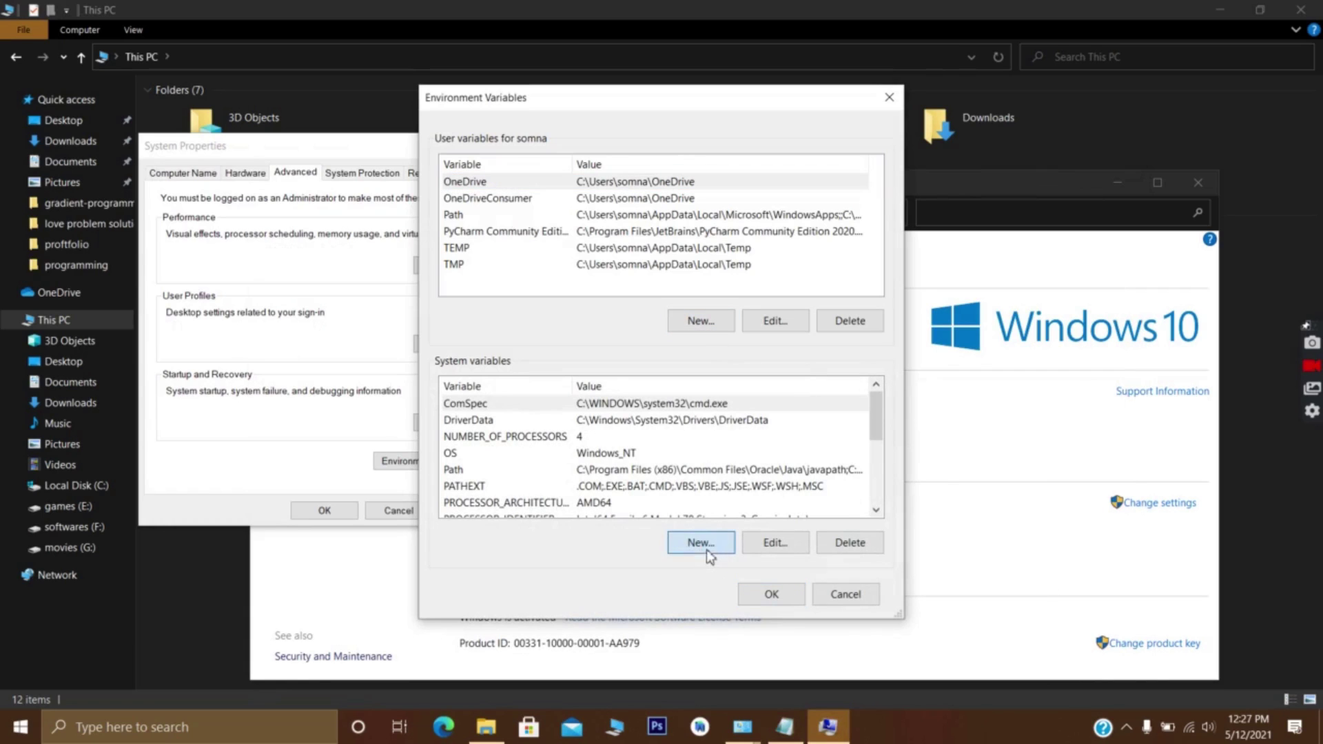
text(path)
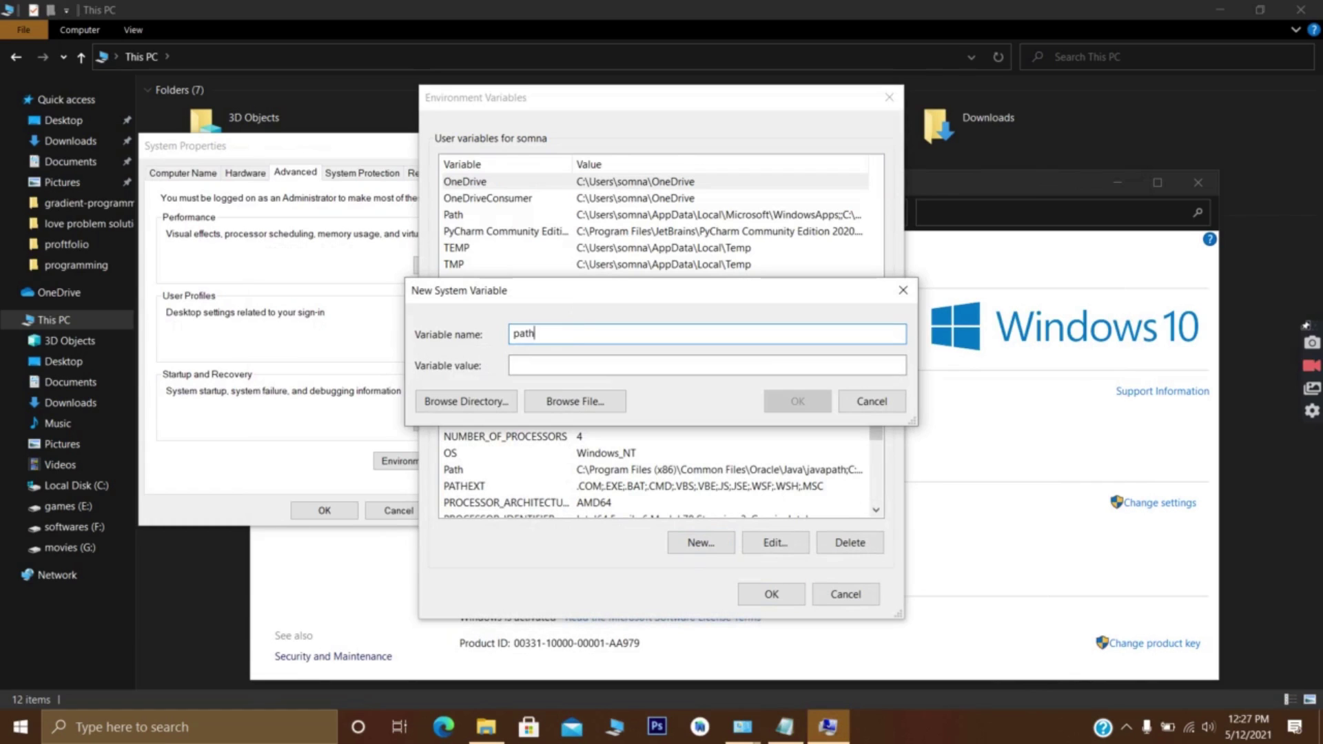
key(Tab)
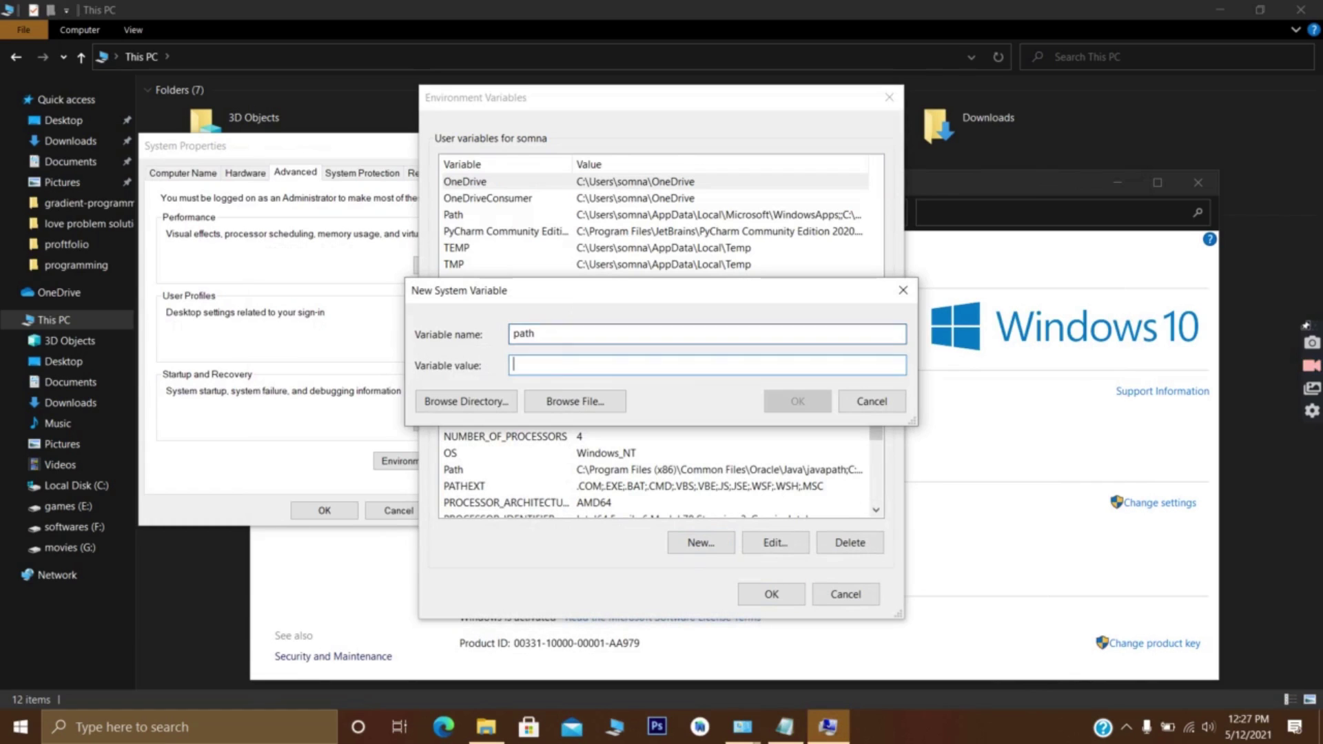
text(C:\Program Files\Java\jdk1.8.0_291\bin)
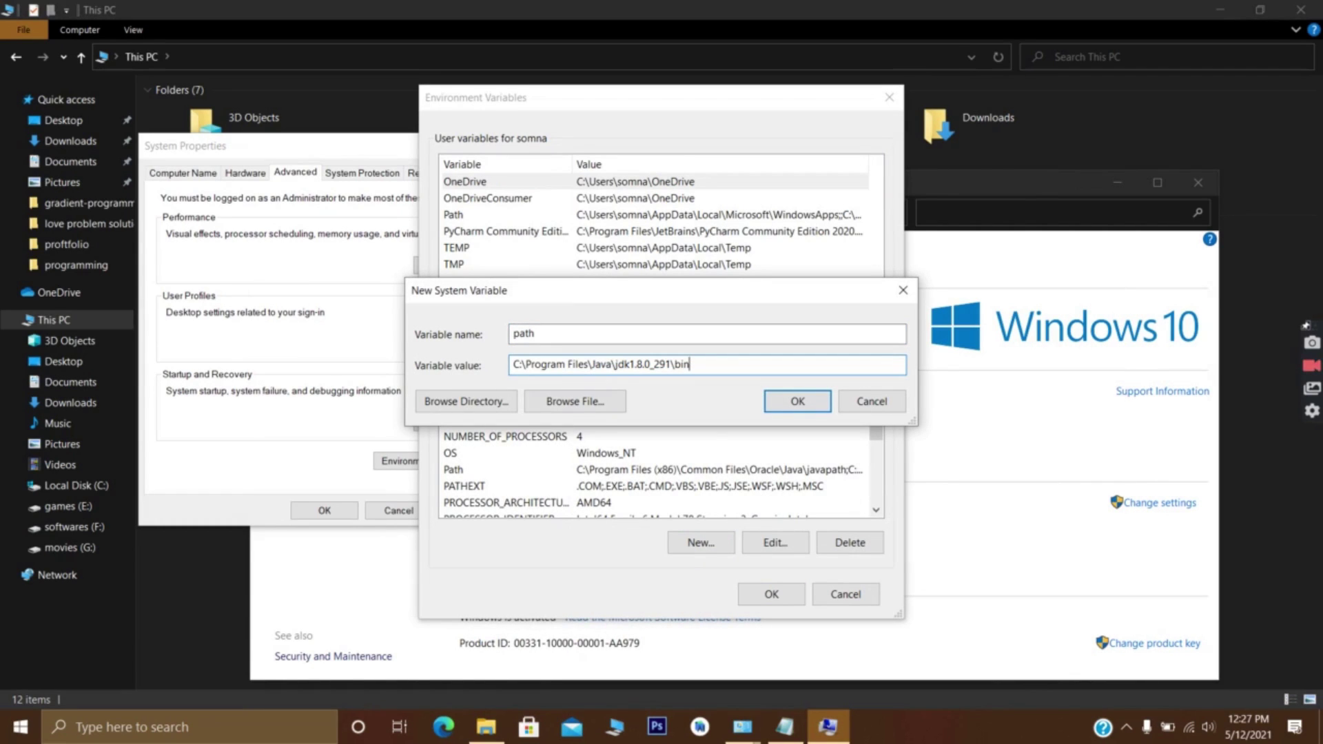
- Switch to Notepad and add the line "Step 8: i have alerady a path variabel so i will use it."
click(785, 727)
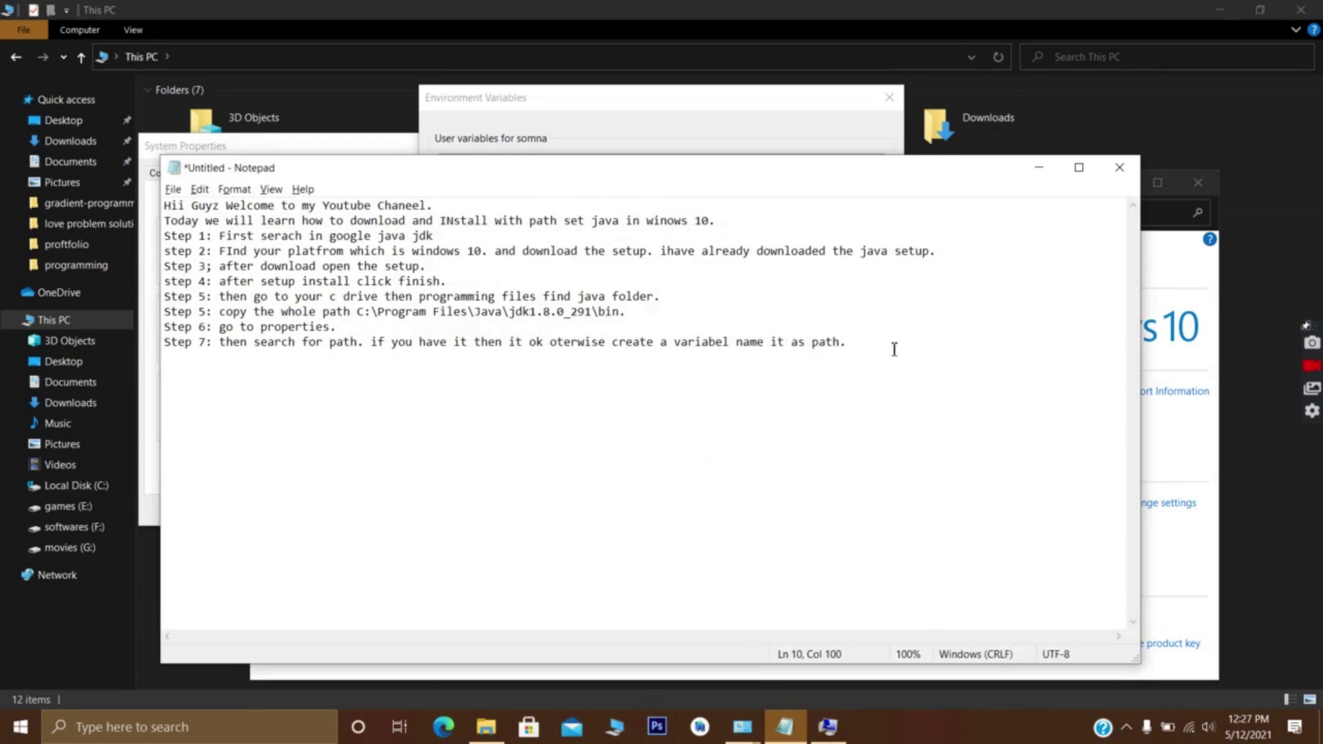
key(Return)
text(Step 8: i have al)
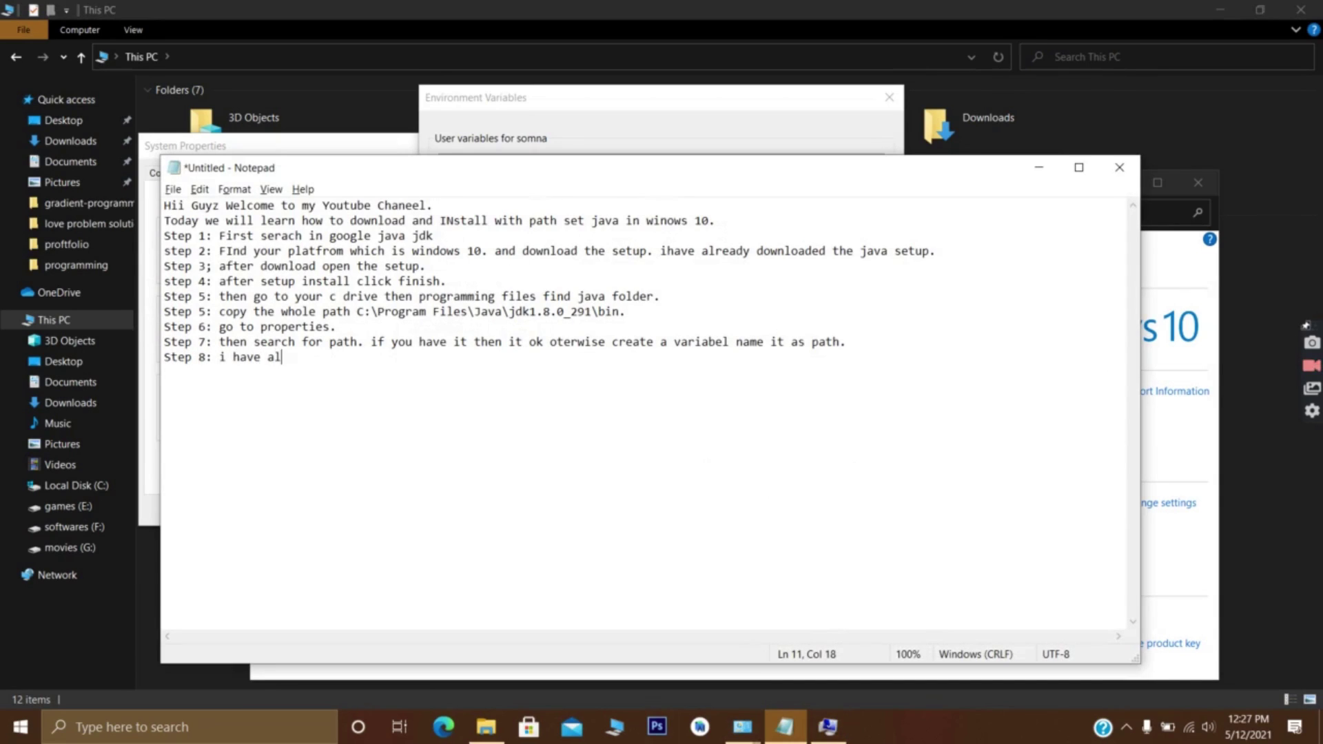
text(erady a path )
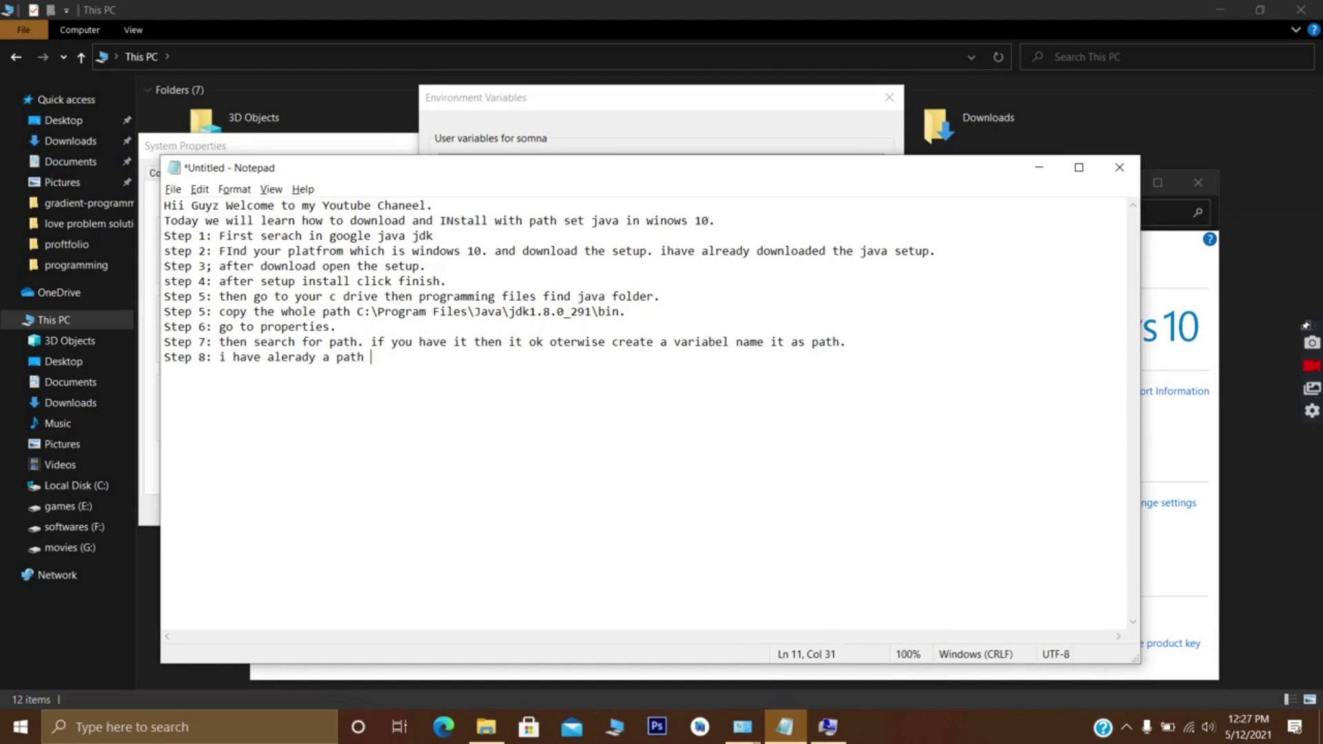
text(variabel so i will use i)
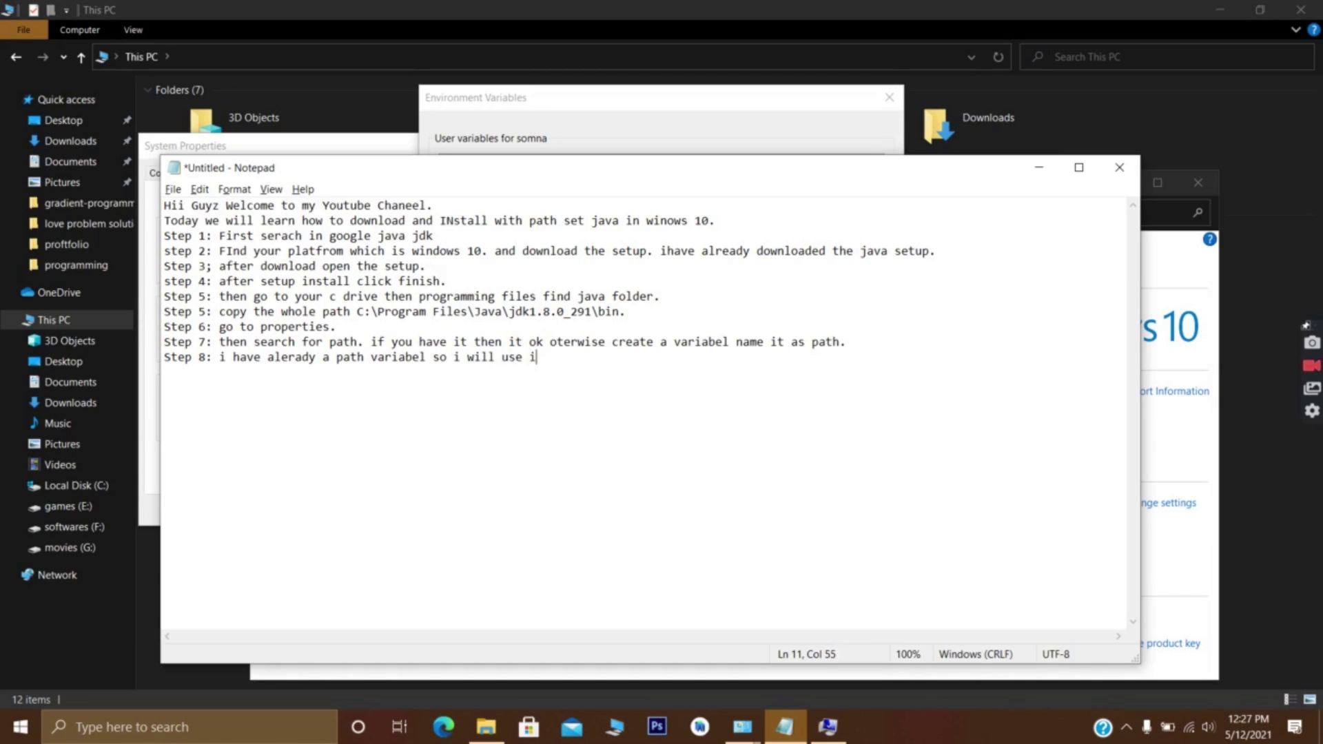
text(t.)
- Return to the environment variables, discard the new system variable and open the existing system Path variable for editing
key(alt+Tab)
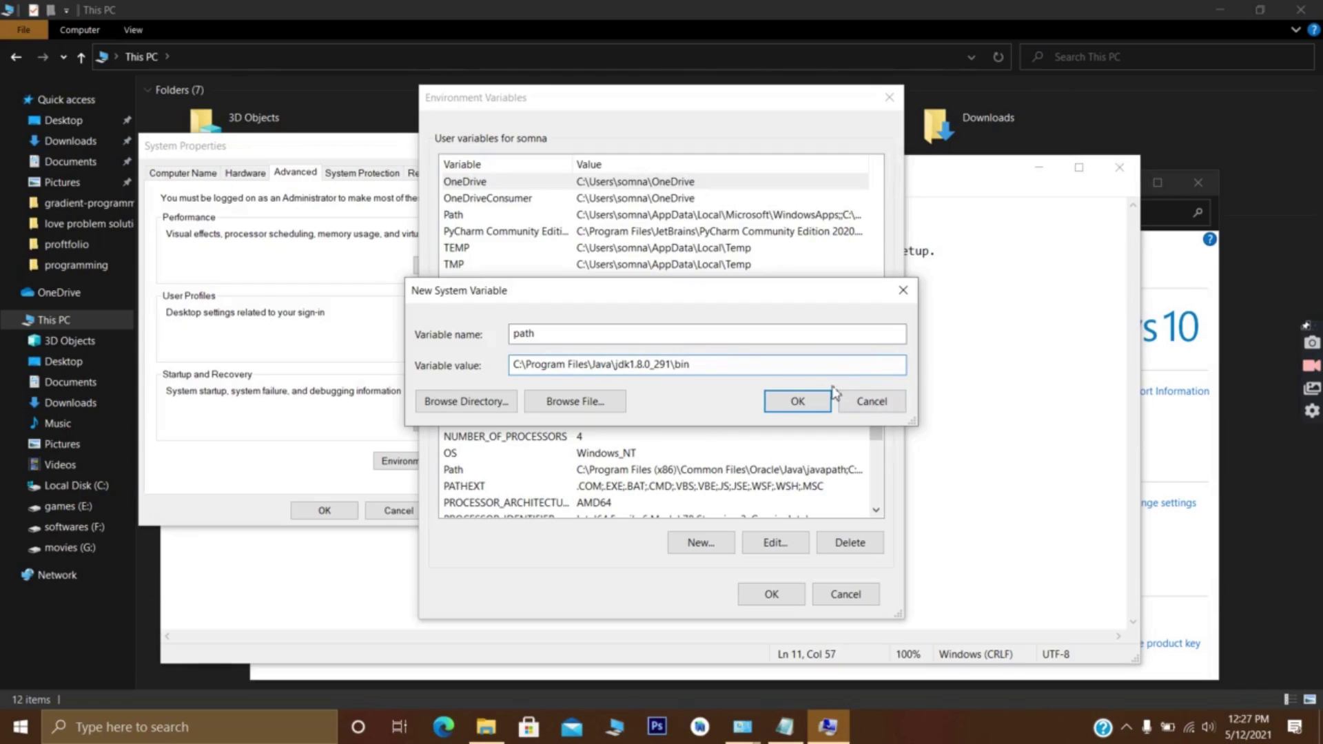
click(863, 402)
click(717, 471)
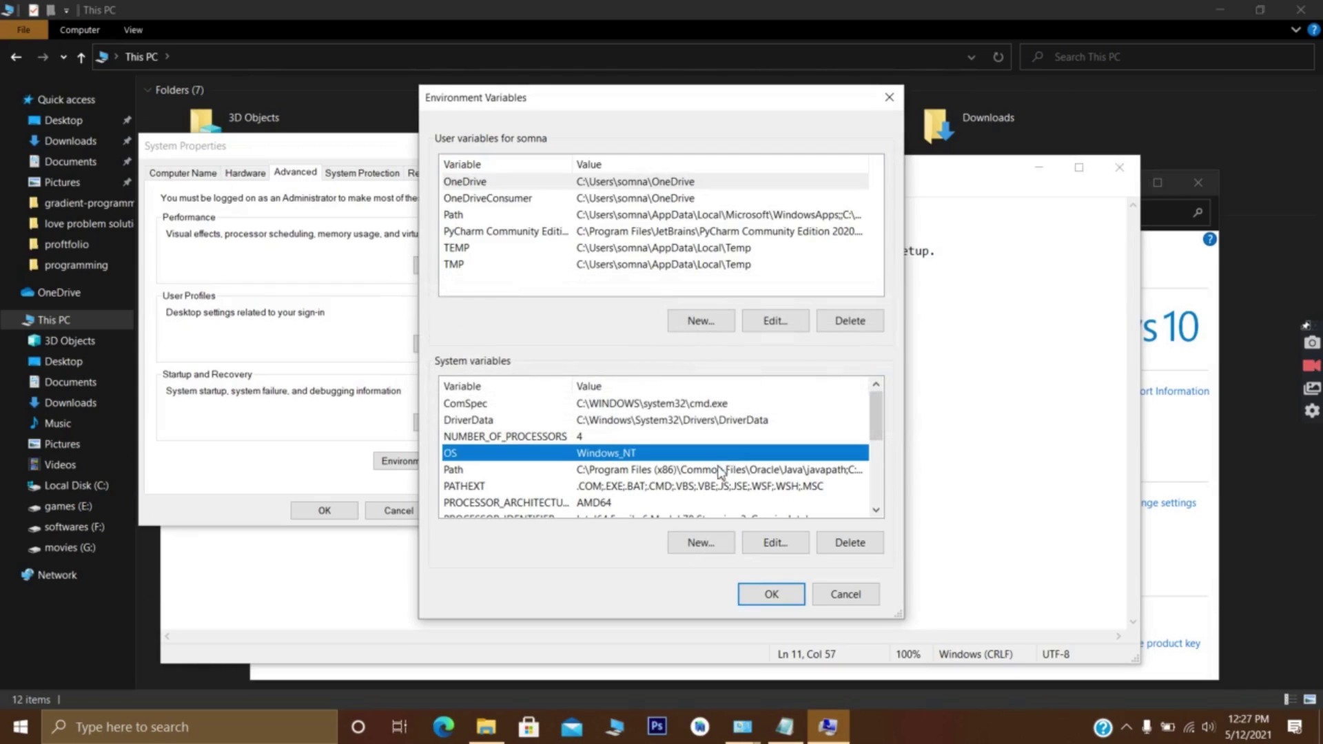
double_click(716, 471)
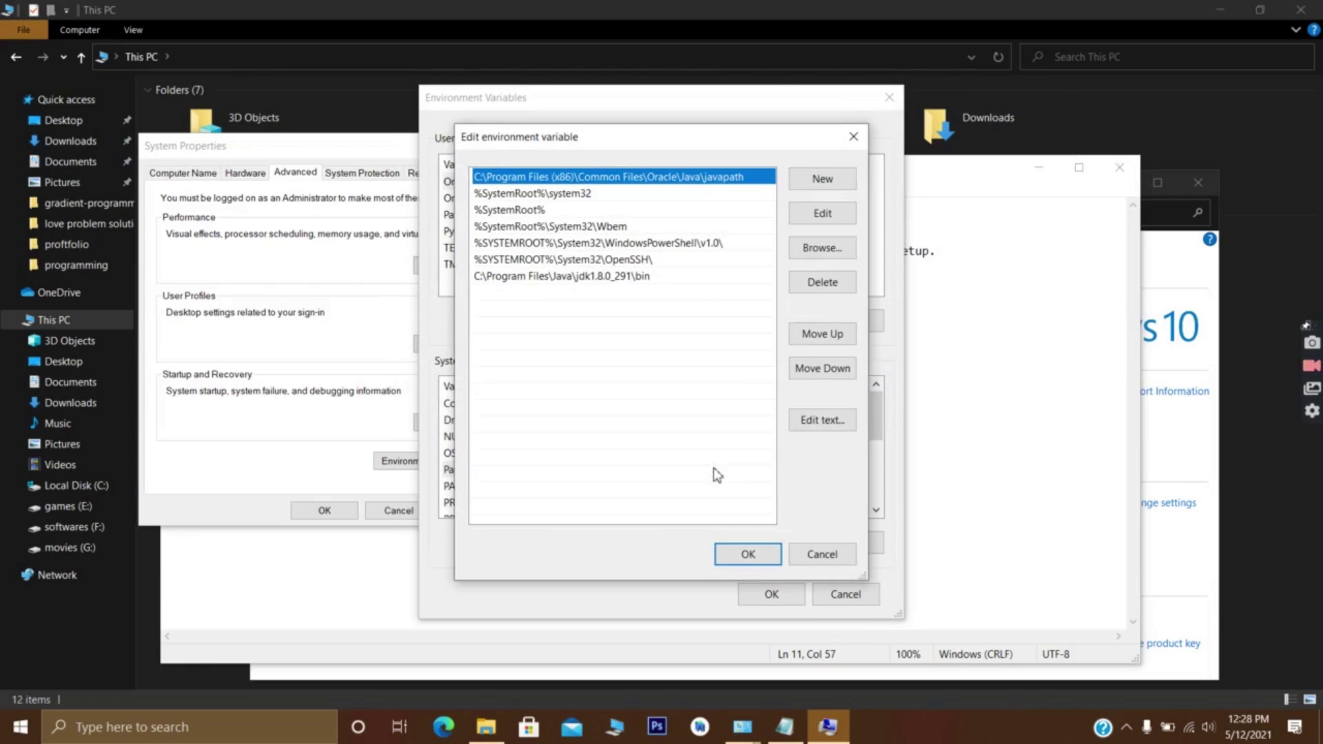
- Check the C:\Program Files\Java\jdk1.8.0_291\bin entry in Path, then accept the variable, Environment Variables and System Properties dialogs
click(691, 277)
double_click(680, 283)
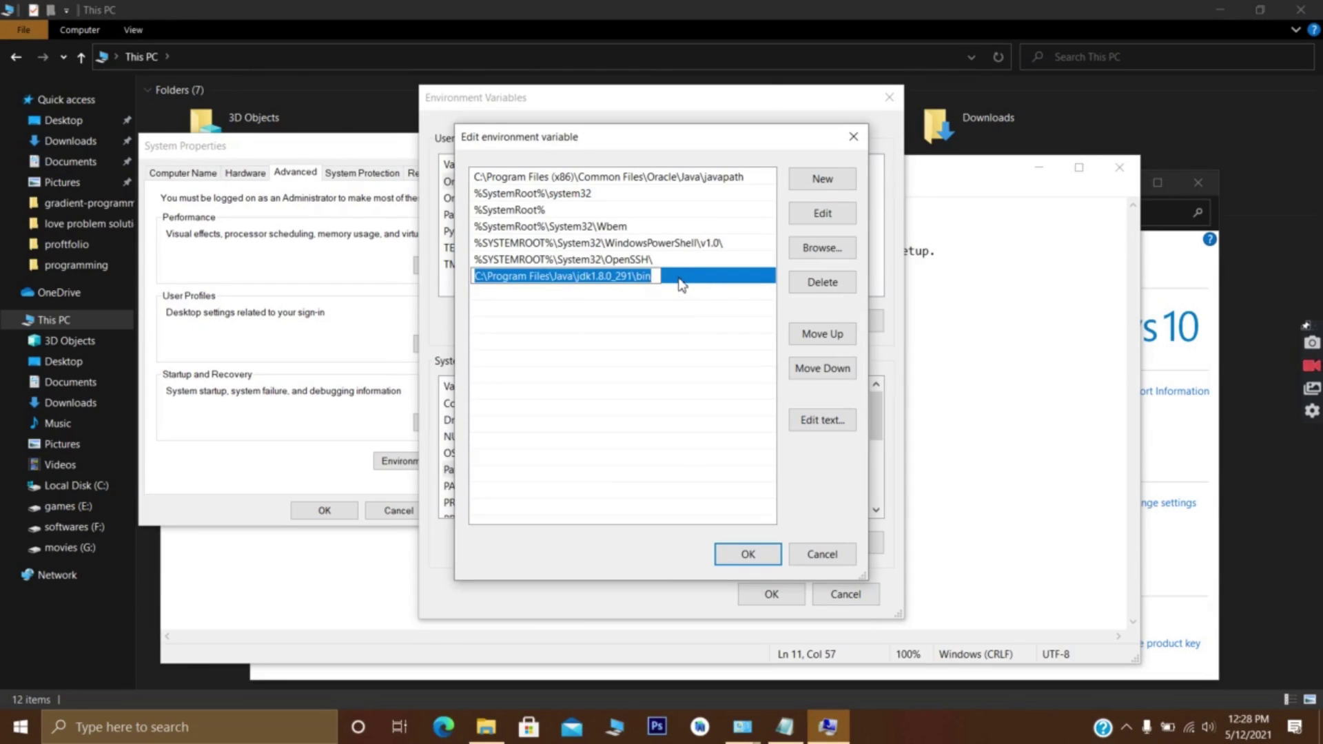
key(End)
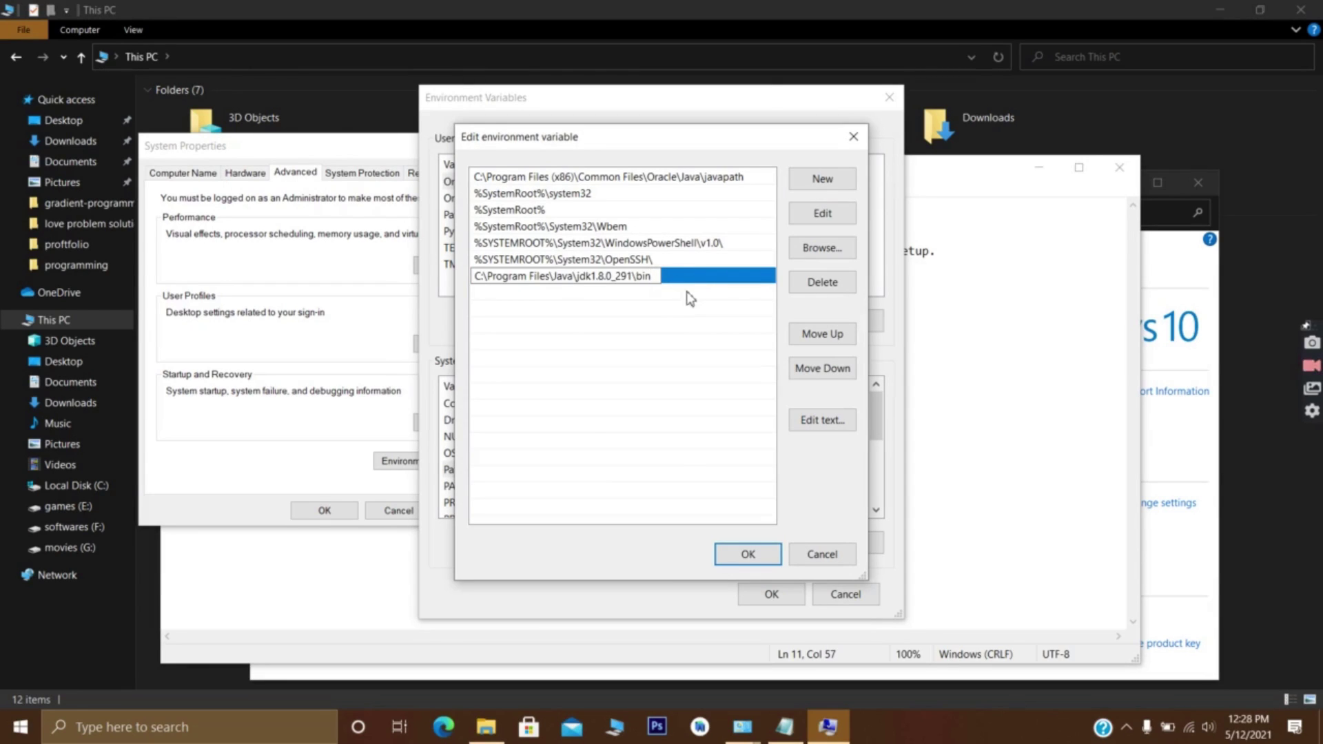
click(744, 551)
click(767, 587)
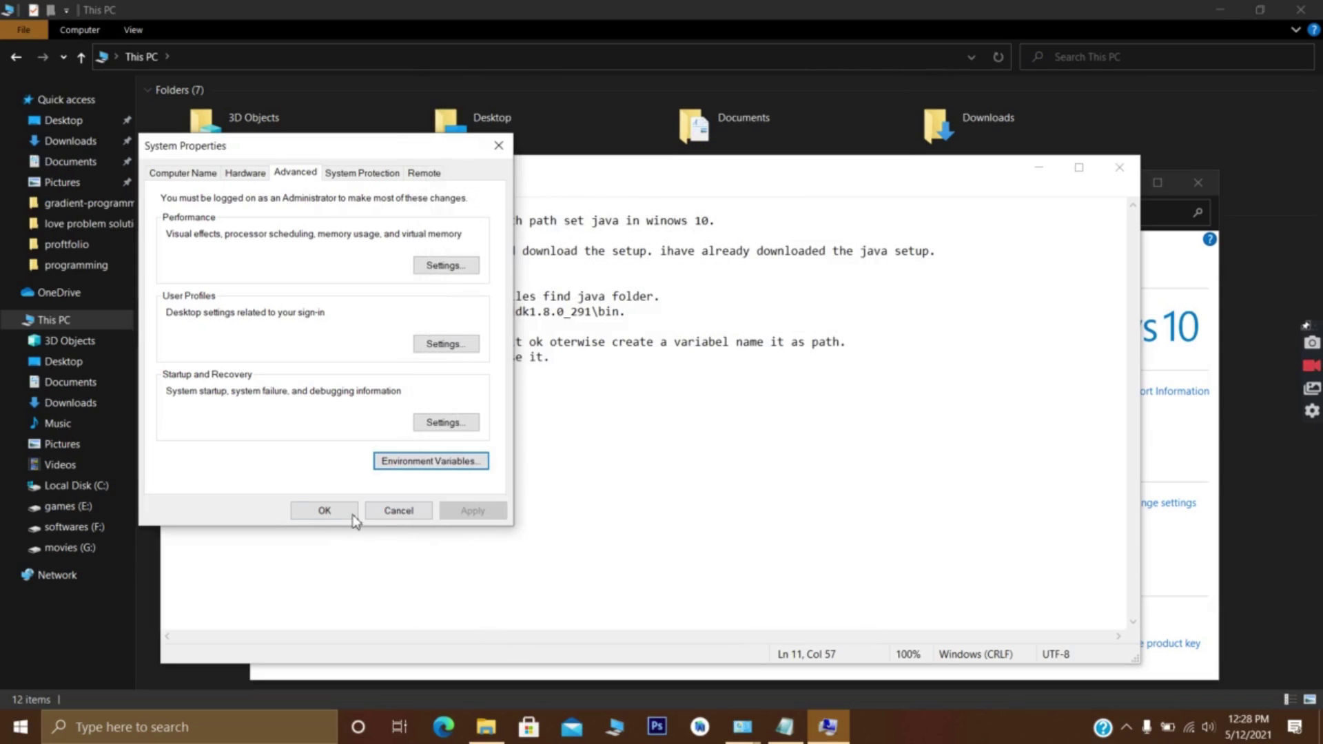
click(325, 510)
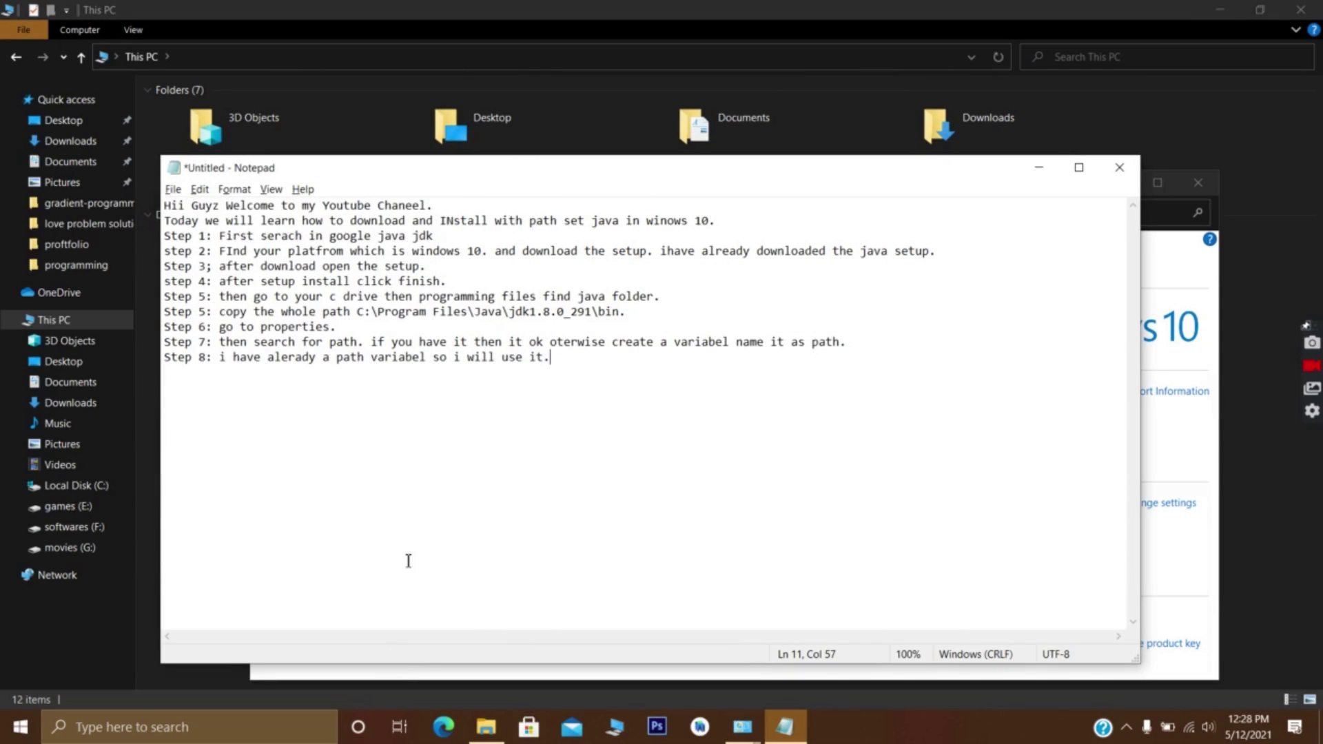
- Add the line "Step 9: open cmd." to the notes and open Command Prompt
key(Return)
text(Step 9: open cmd.)
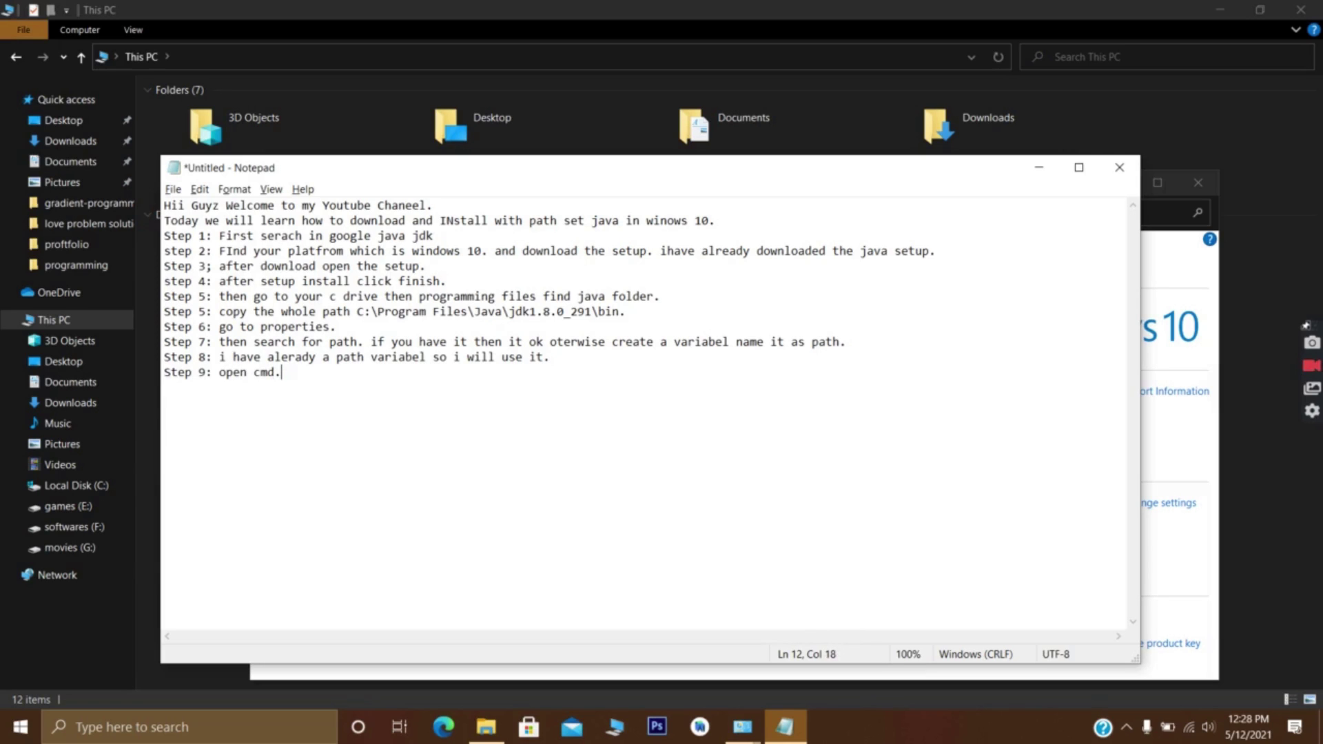
click(255, 729)
text(cmd)
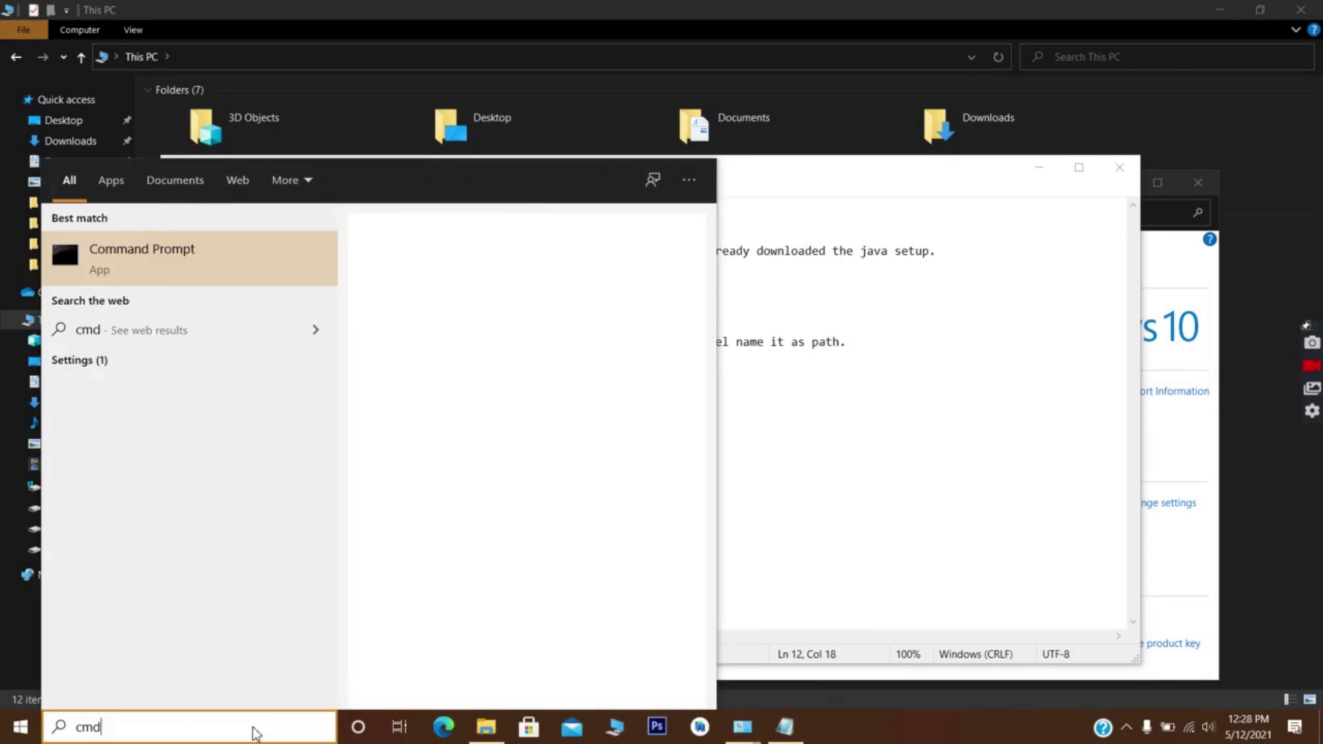
key(Return)
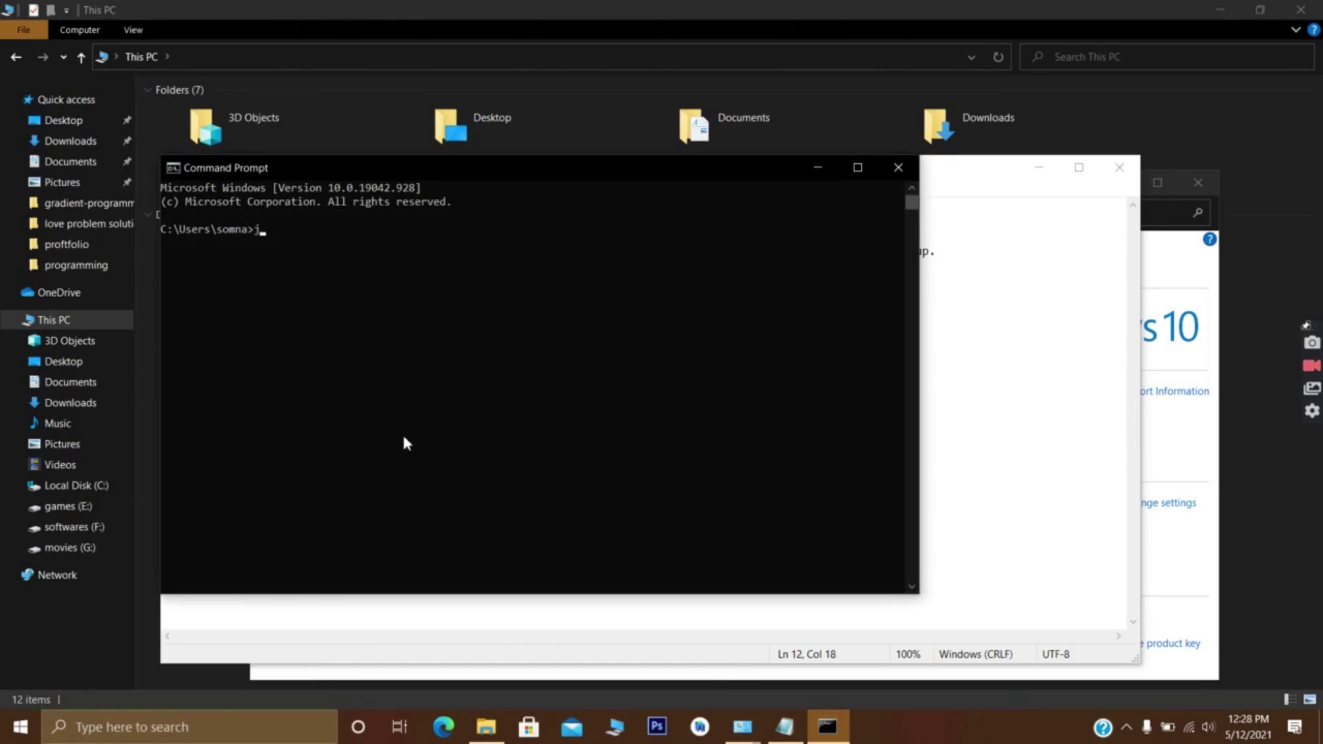
- Run the javac command in Command Prompt to test the Java setup
text(javac)
key(Return)
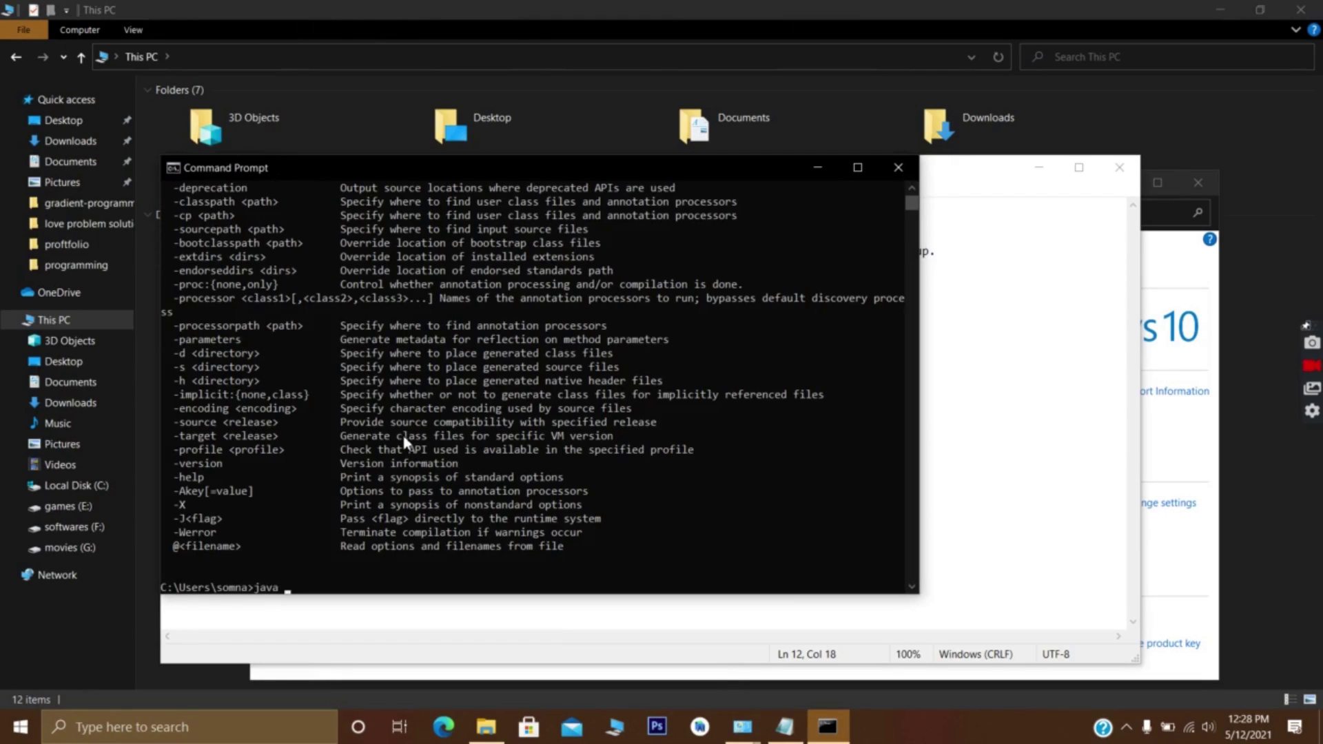
key(BackSpace)
key(BackSpace)
- Switch to Notepad and add the line "Step 10: setup complete" to the notes
key(alt+Tab)
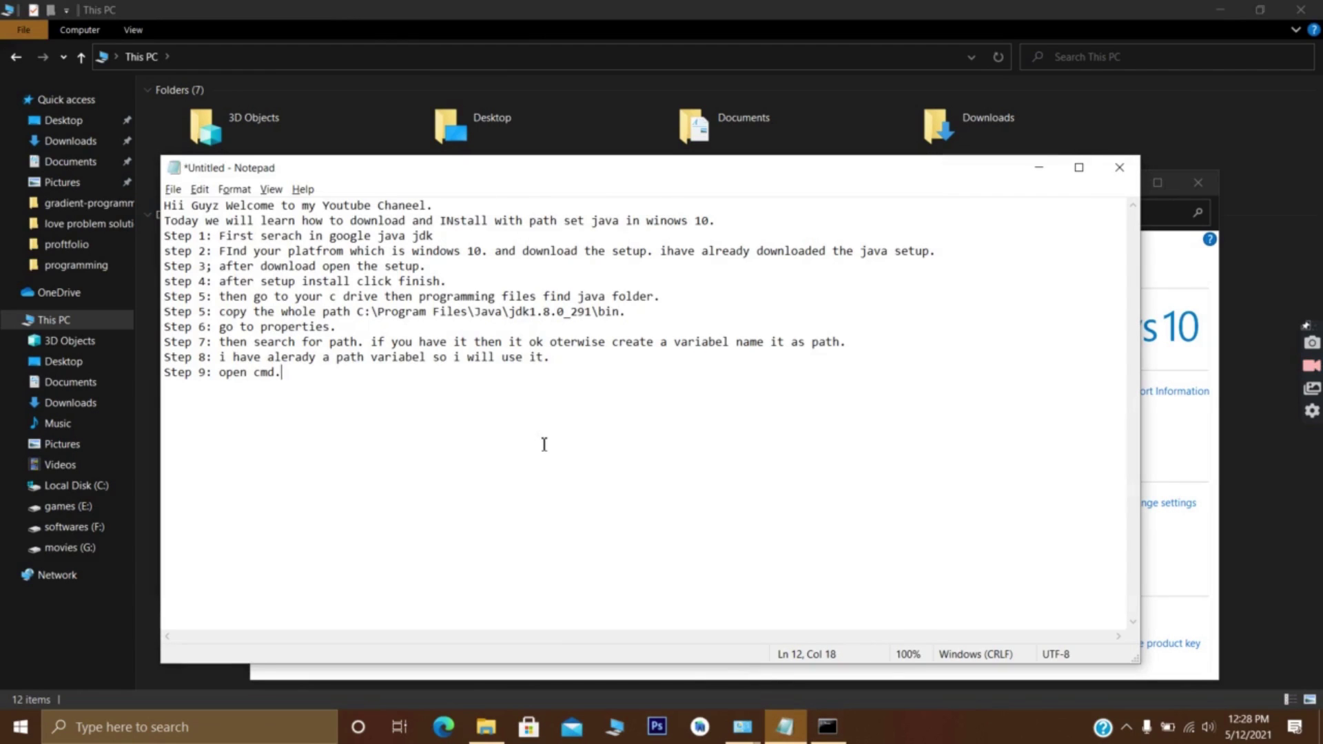
text(Step 10: setup)
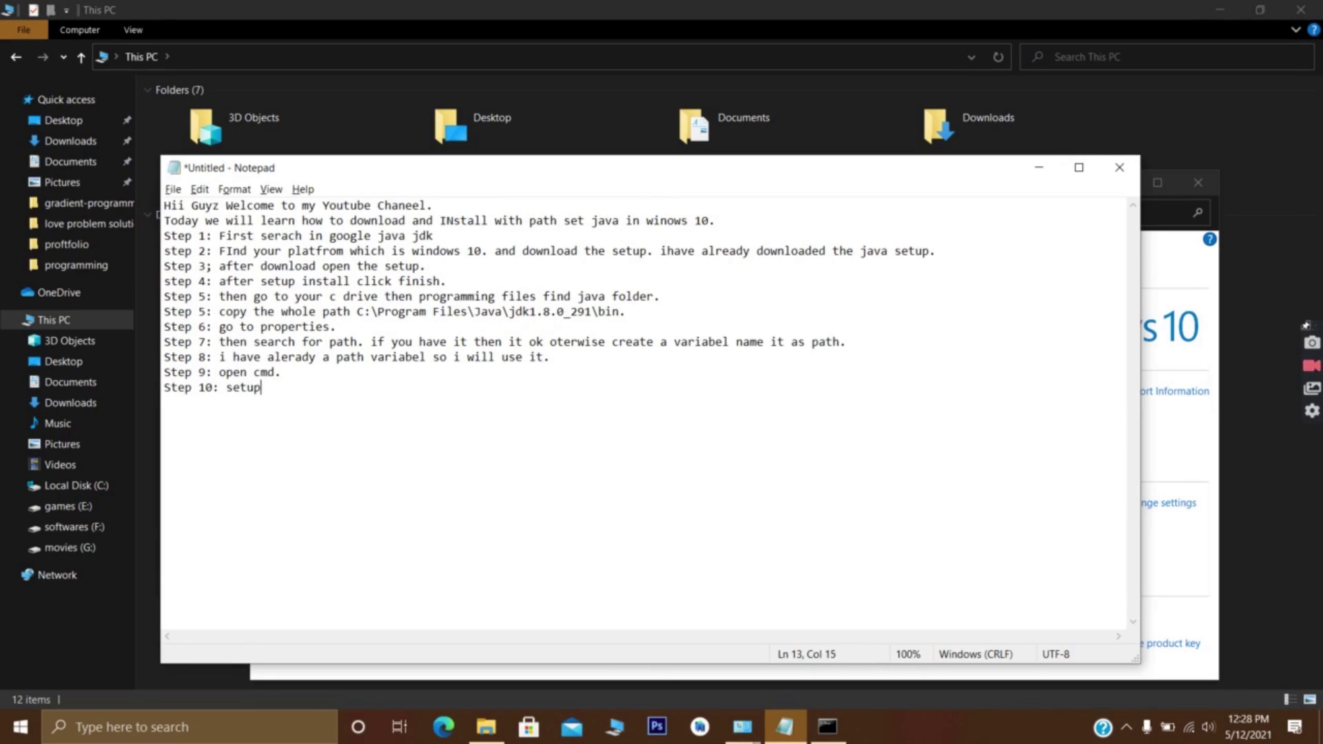
text( complete)
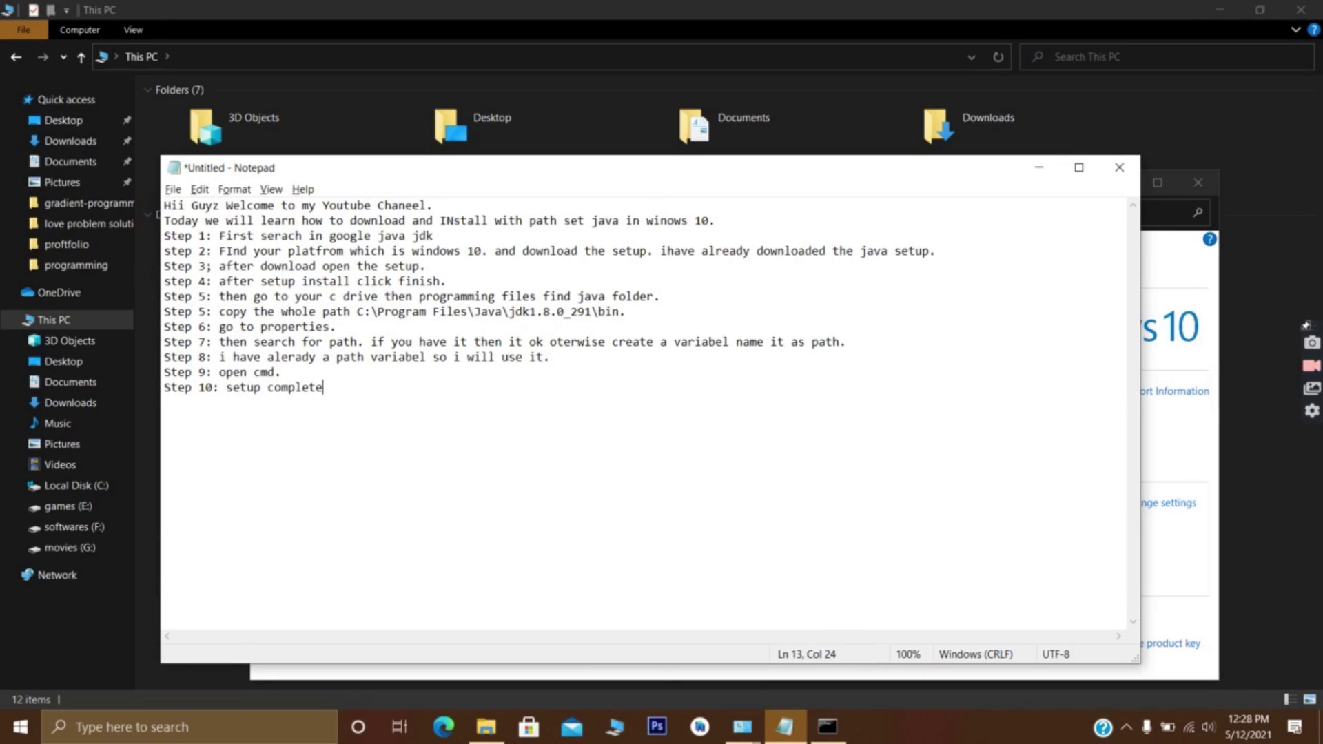